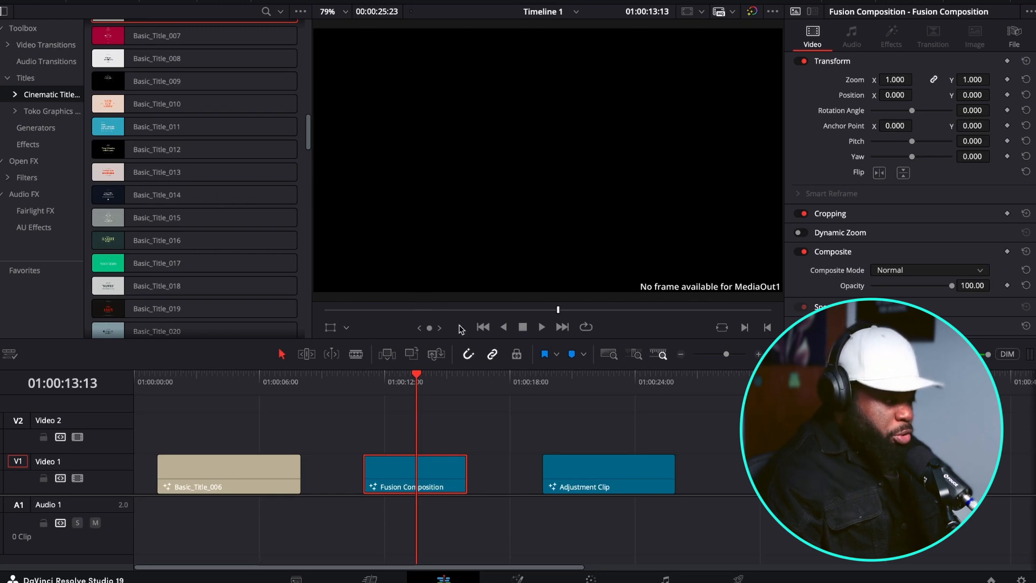
Examine the intro and outro animation of the Basic_Title_006 clip by scrubbing and playing it.
left_click(206, 378)
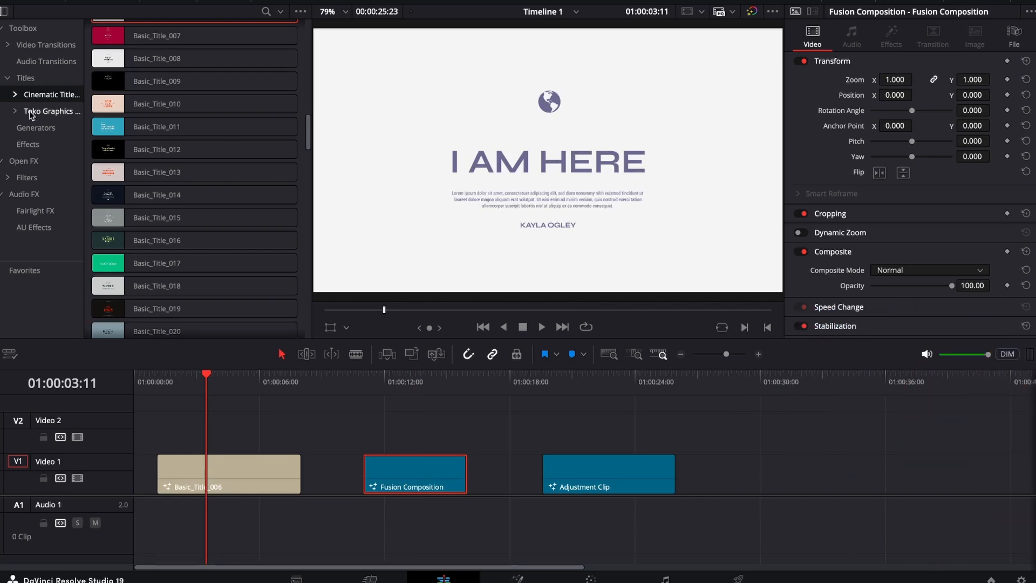
left_click(167, 381)
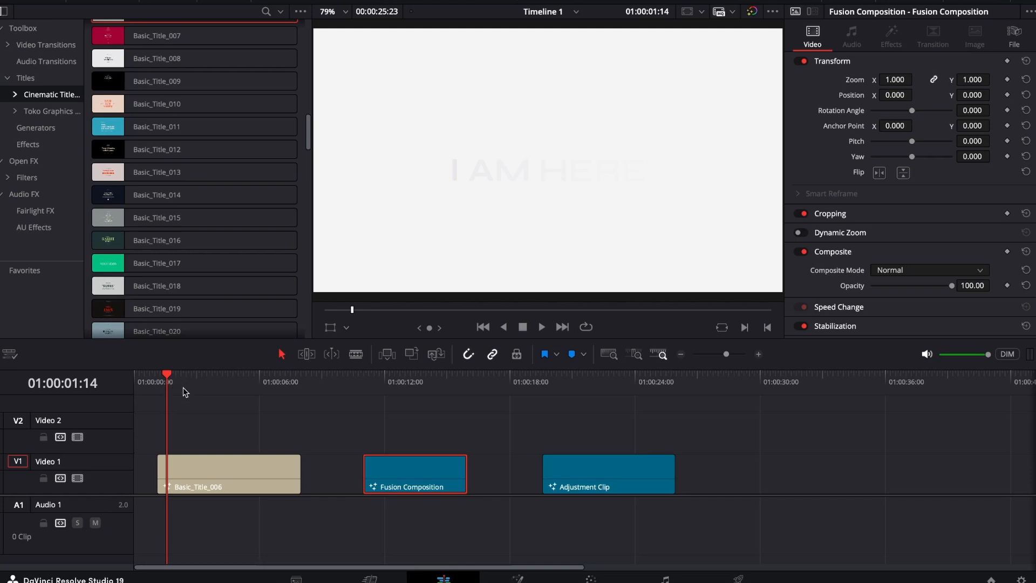
mouse_move(181, 386)
left_mouse_down()
mouse_move(232, 393)
mouse_move(169, 398)
left_mouse_up()
left_click(189, 488)
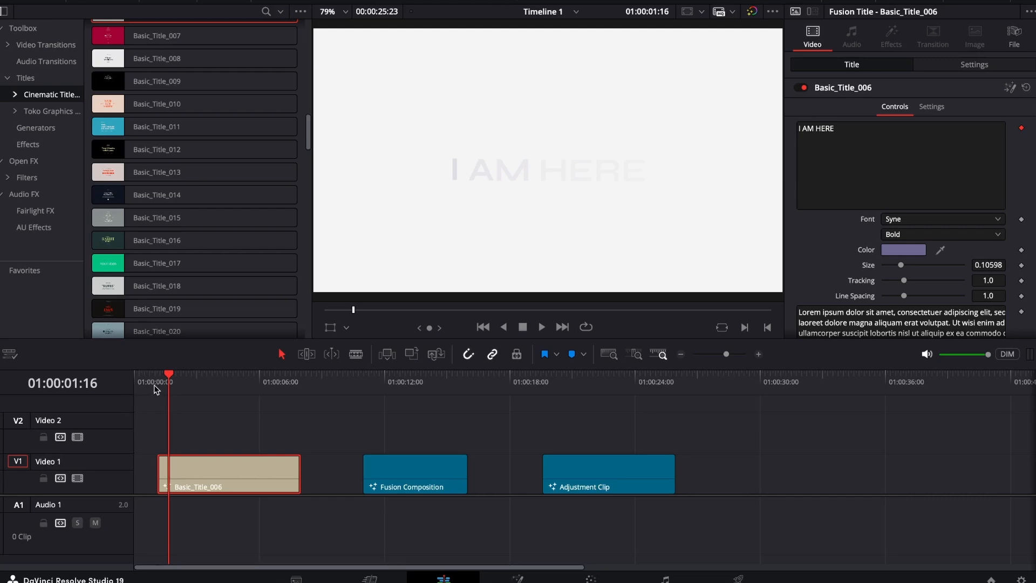
left_click(188, 384)
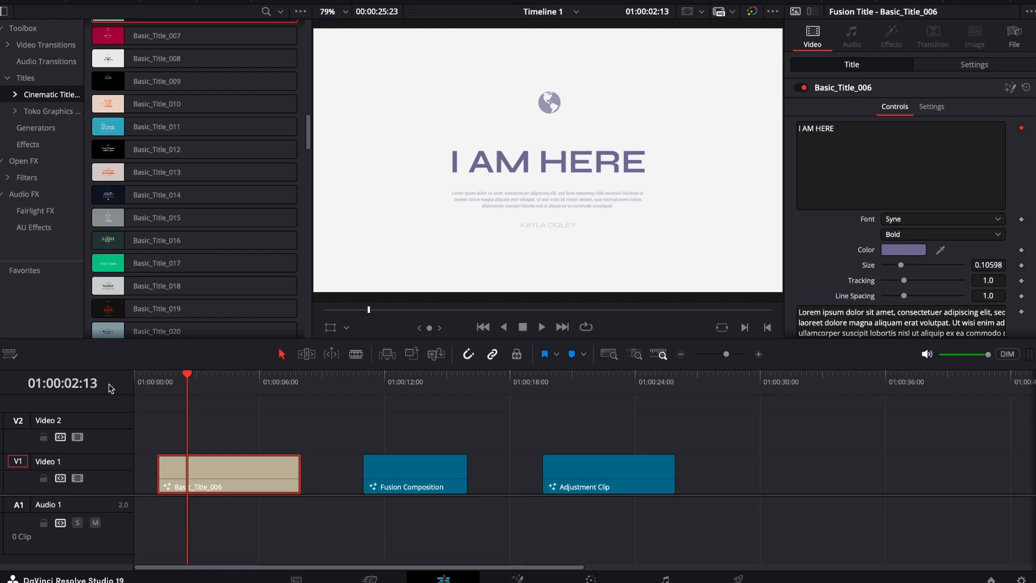
left_click(159, 386)
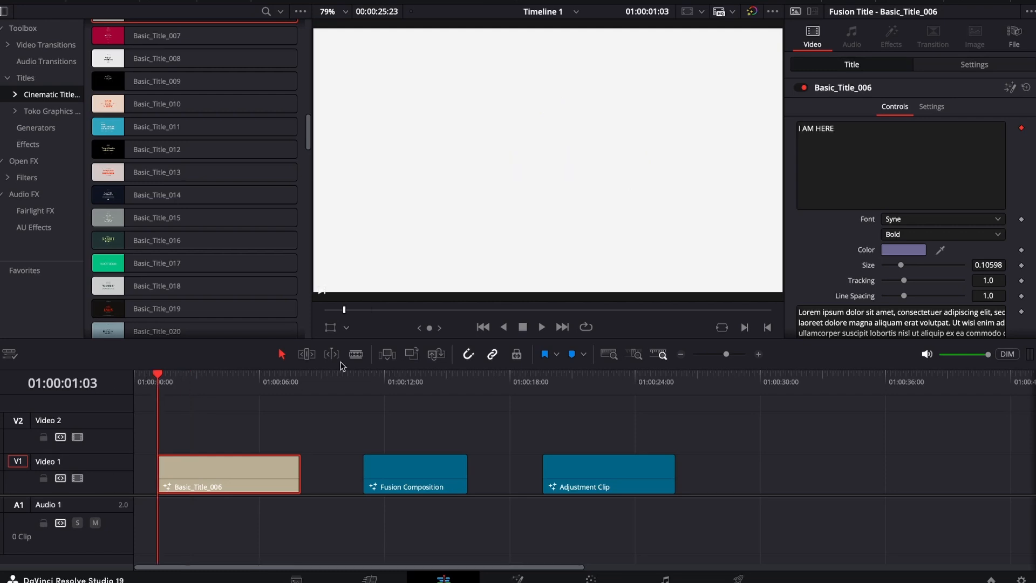
left_click(541, 327)
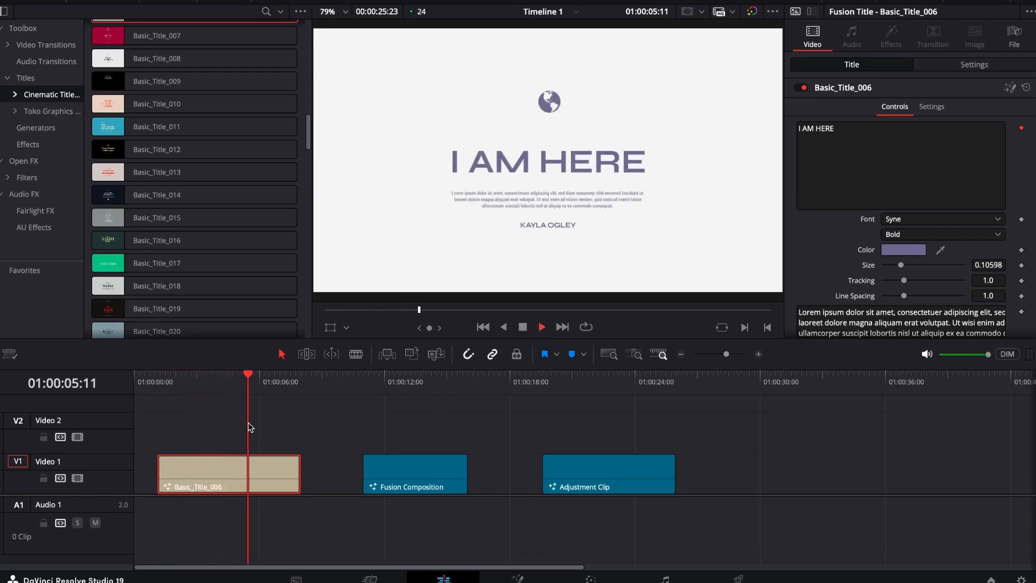
left_click(523, 328)
left_click(272, 382)
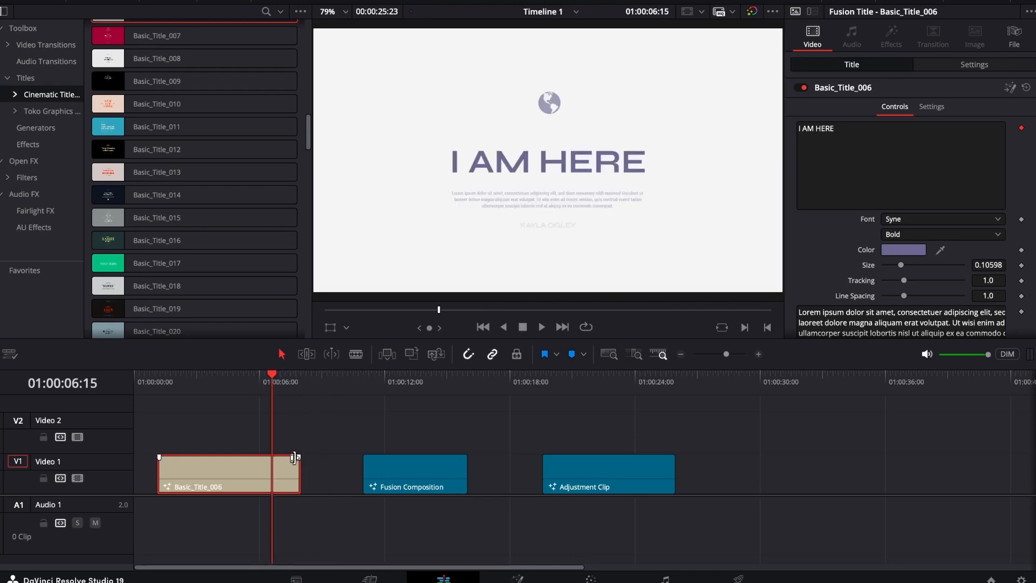
Shorten the Basic_Title_006 clip by trimming back its end, and play it to check how the animation adapts.
left_click_drag(299, 469, 247, 475)
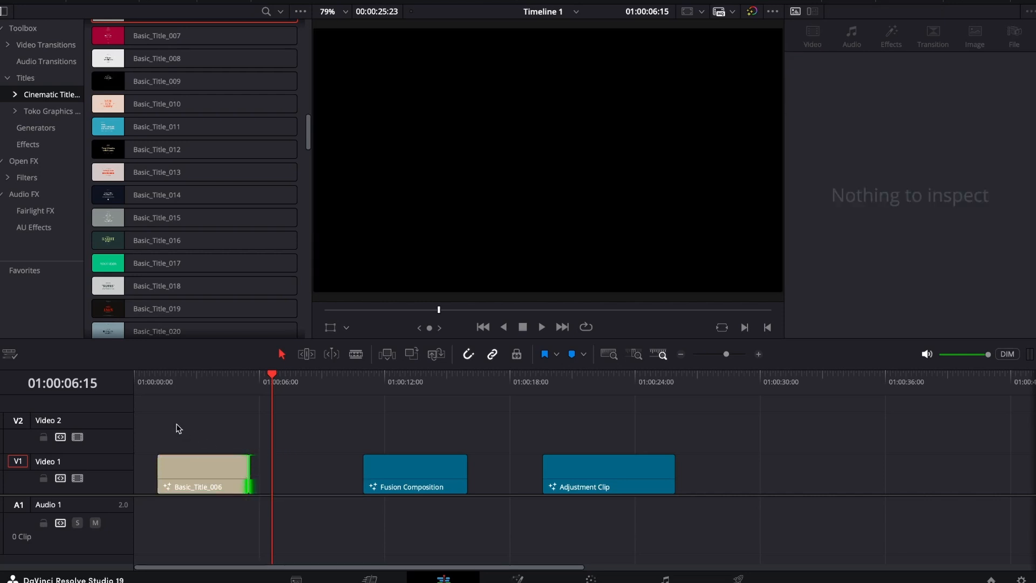
left_click(159, 379)
left_click(543, 328)
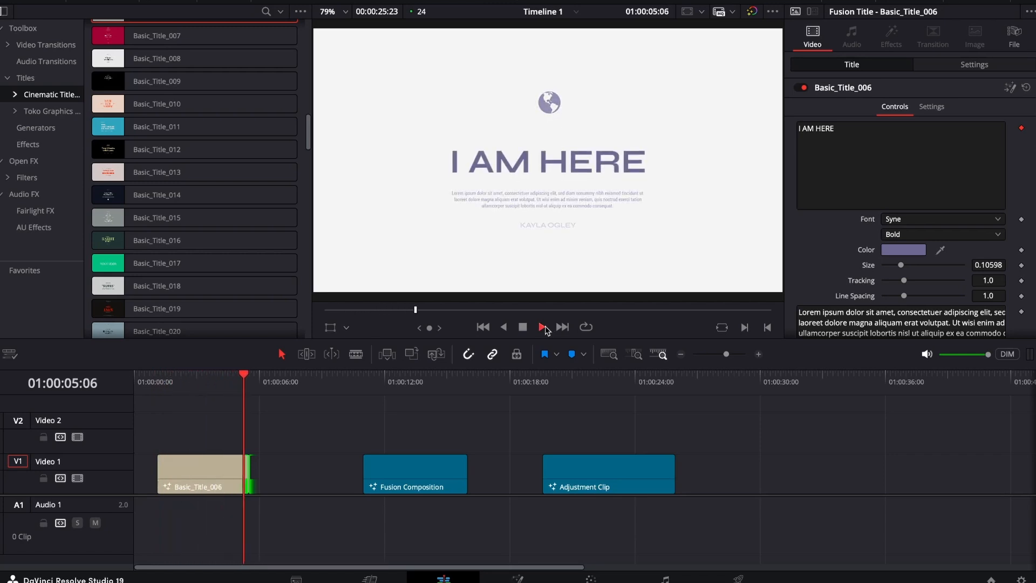
left_click(522, 327)
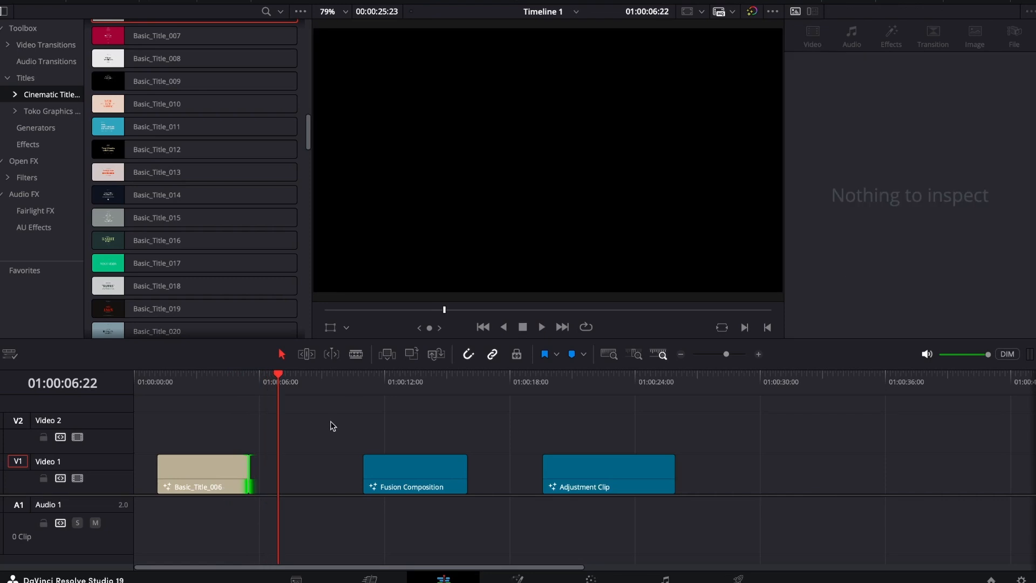
Extend the end of the Basic_Title_006 clip to just before the Fusion Composition clip and scrub through it.
left_click(241, 378)
left_click_drag(241, 378, 280, 385)
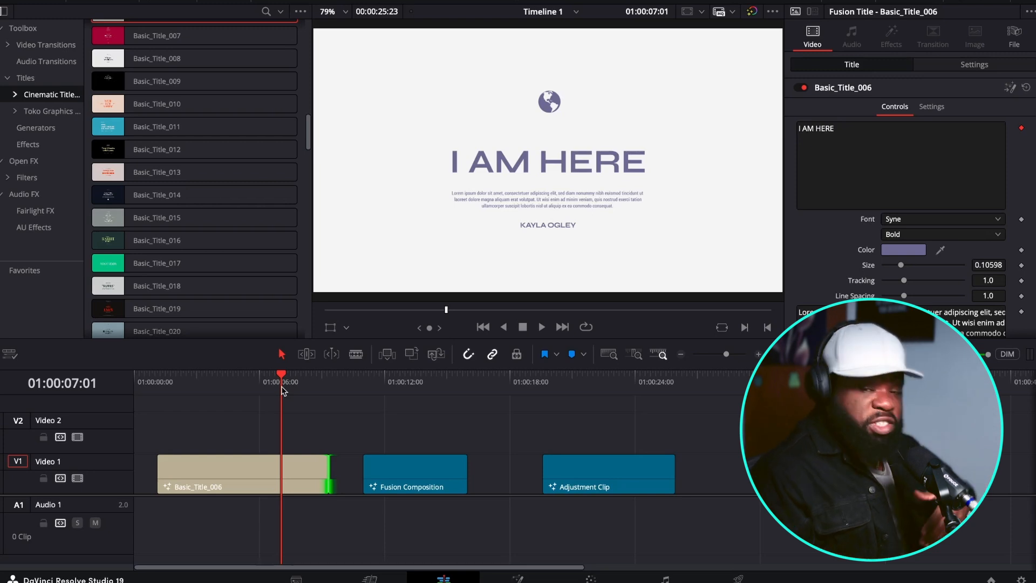
Open the Fusion Composition clip on Video 1 in the Fusion page.
left_click(405, 382)
left_click(420, 461)
left_click(518, 577)
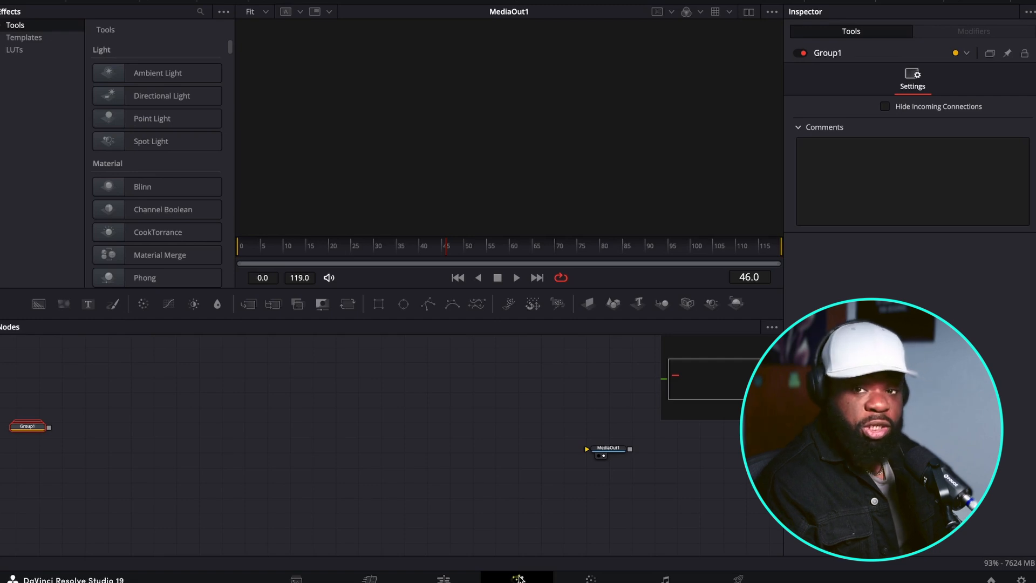
Connect a Background node with alpha 0 to MediaOut1, and add a second, unconnected Background node above it.
left_click_drag(39, 304, 617, 452)
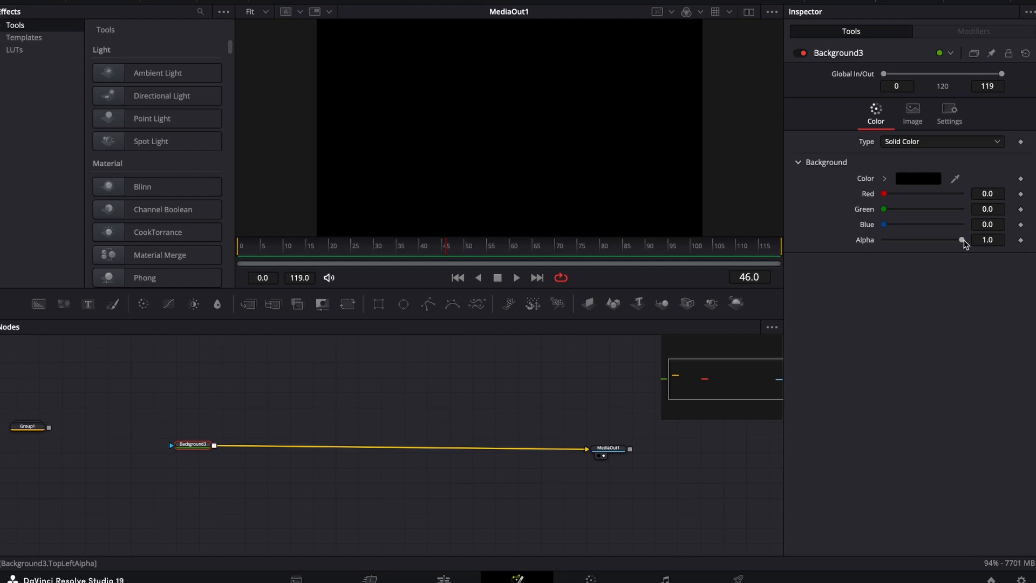
left_click_drag(961, 239, 883, 239)
left_click(38, 303)
left_click_drag(38, 304, 251, 399)
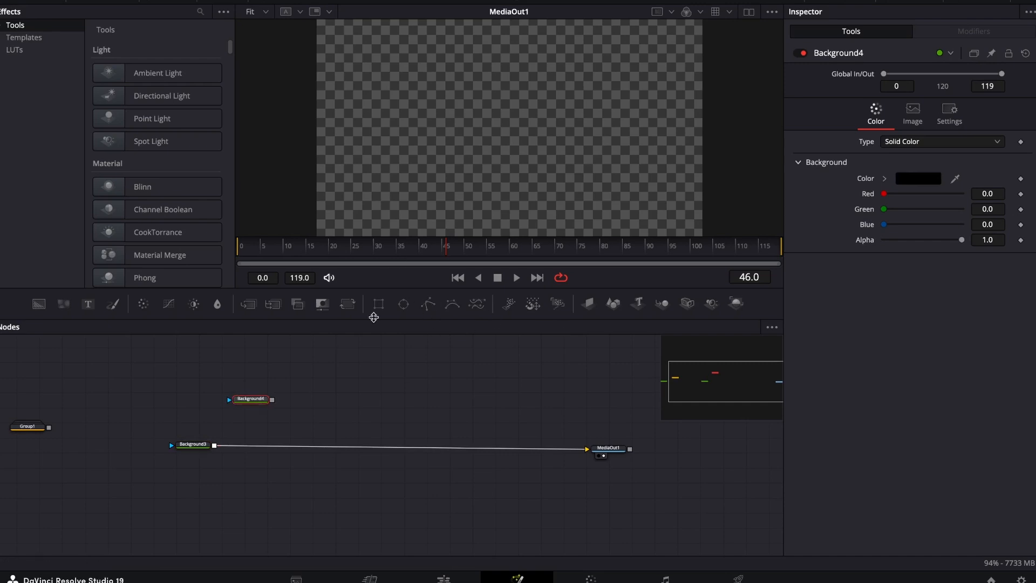
Mask the unconnected Background4 node with a centered Rectangle about 0.34 wide and 0.21 high.
left_click(376, 311)
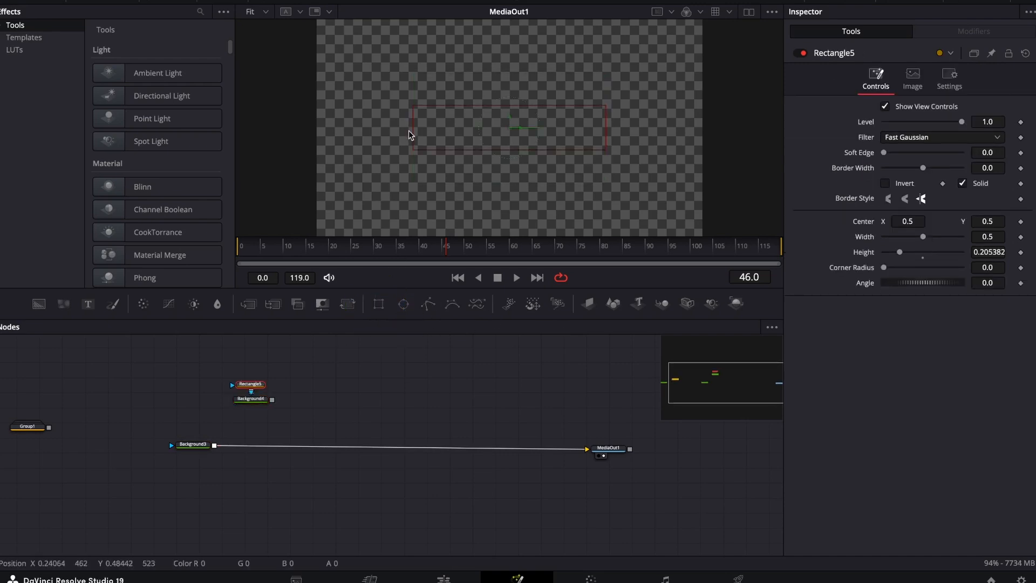
left_click_drag(410, 130, 440, 139)
Add a Merge after Background3 and feed its foreground with a new Background node set to alpha 0.
left_click_drag(272, 400, 219, 396)
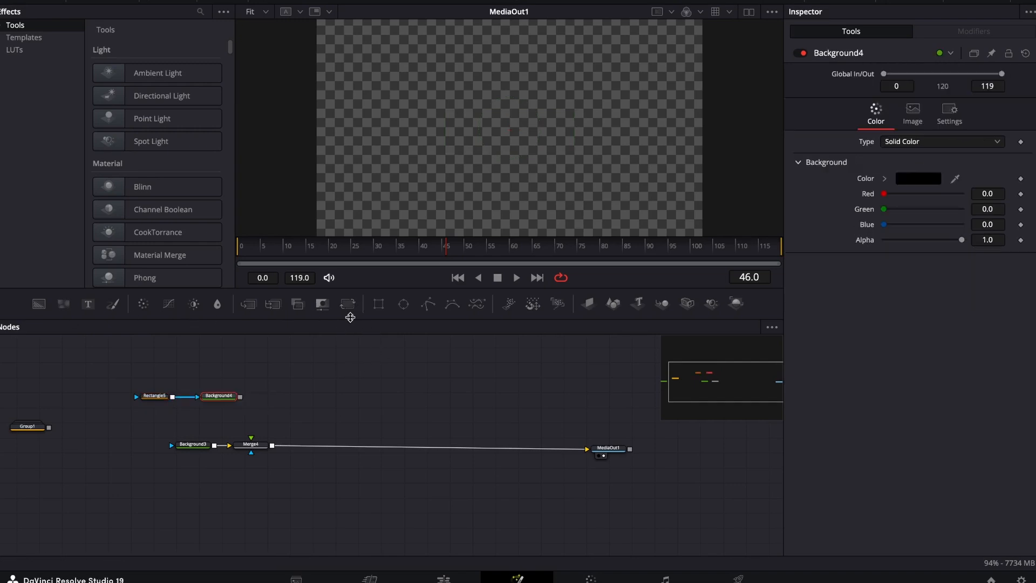
left_click_drag(35, 305, 250, 444)
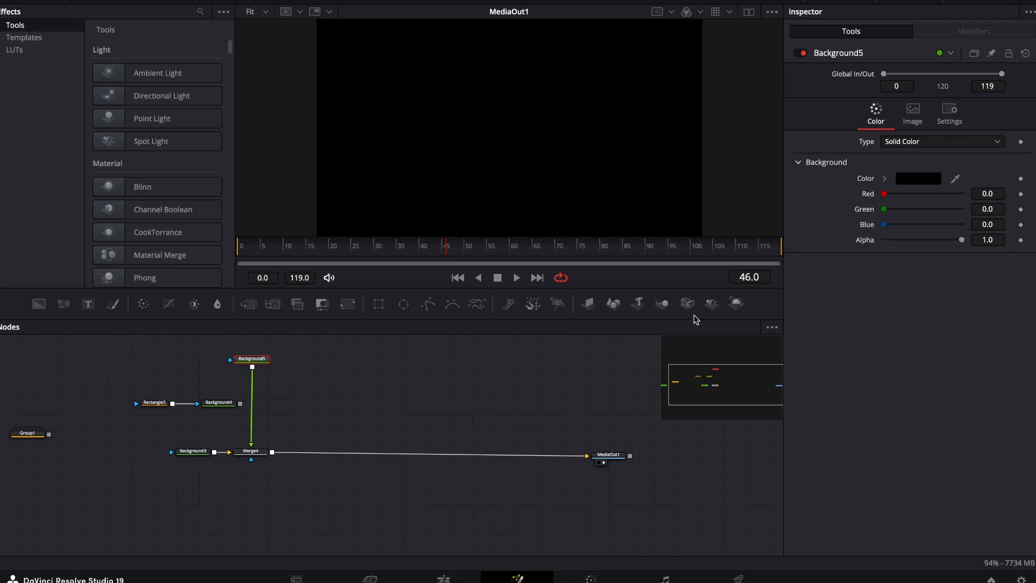
left_click_drag(960, 243, 838, 246)
Merge the rectangle-masked Background4 over Background5, and arrange the Rectangle, Background and Merge nodes neatly.
left_click_drag(153, 406, 110, 395)
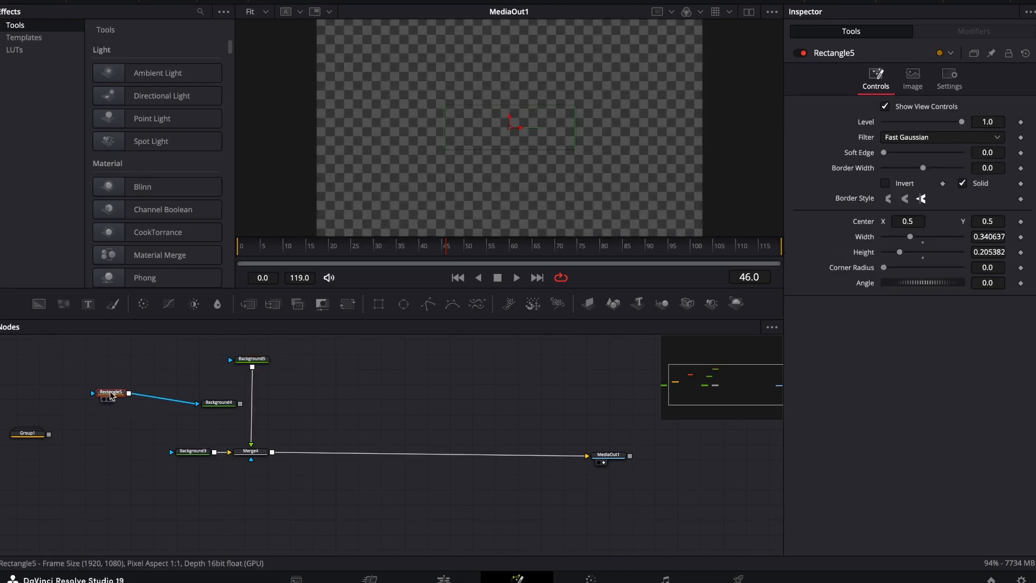
left_click_drag(225, 411, 252, 368)
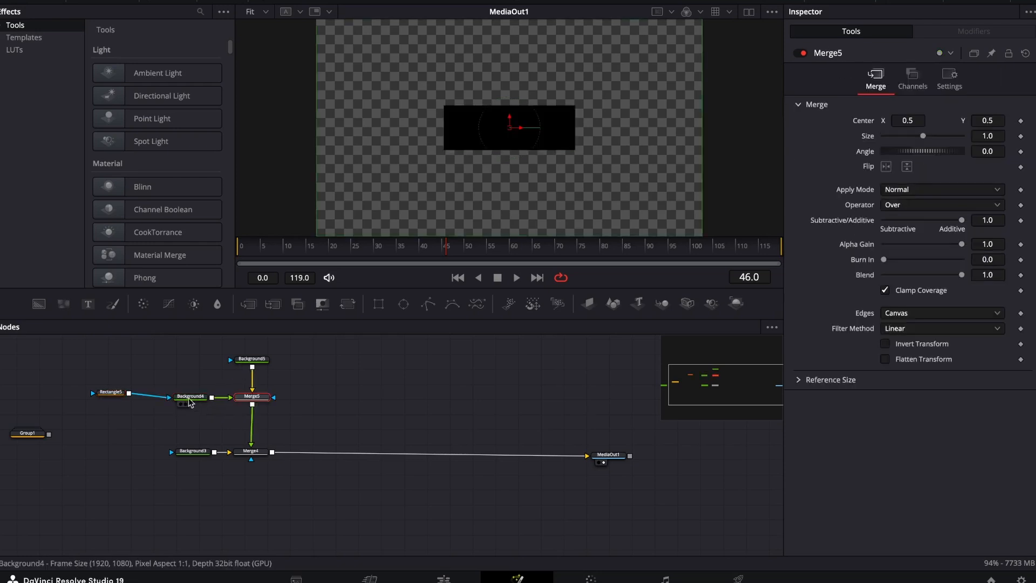
mouse_move(190, 400)
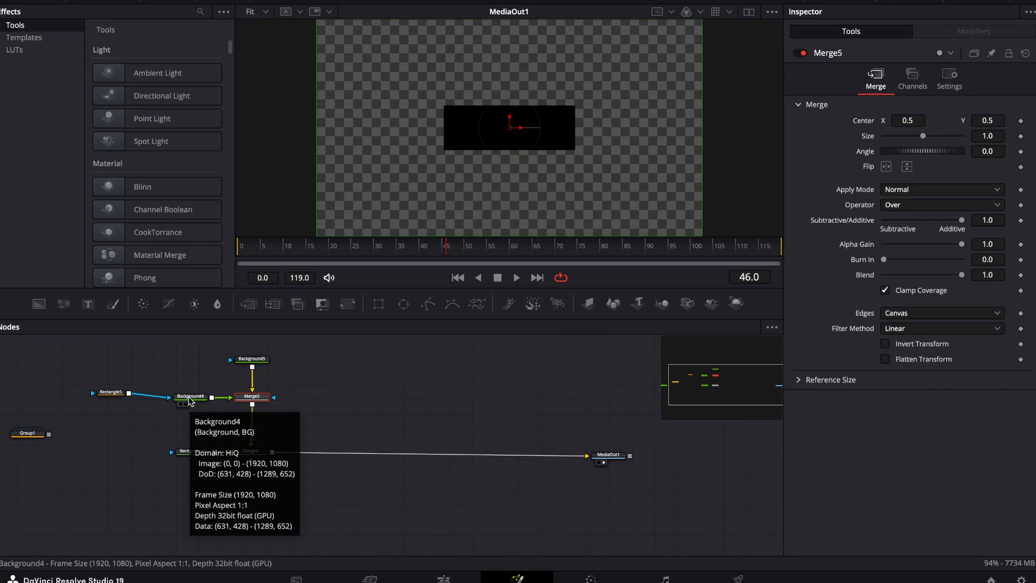
left_click_drag(111, 394, 107, 397)
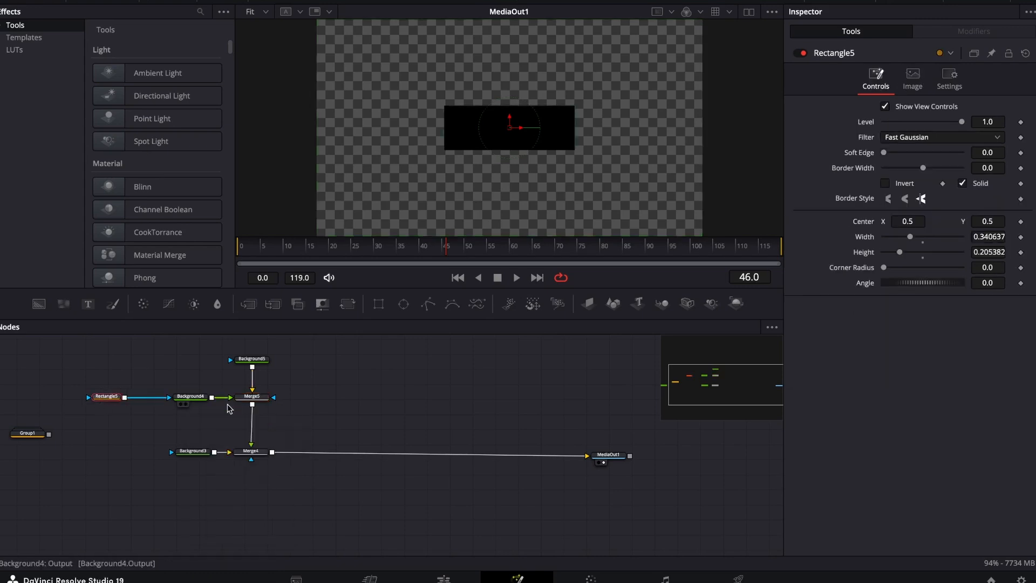
left_click_drag(256, 400, 256, 390)
left_click_drag(192, 398, 187, 382)
left_click_drag(109, 398, 113, 378)
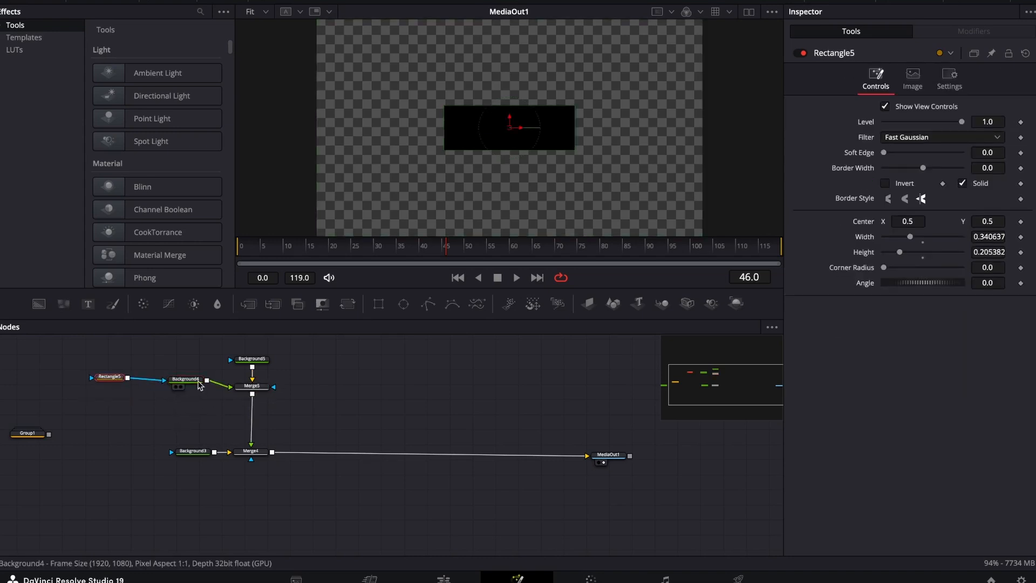
left_click_drag(198, 383, 199, 390)
left_click_drag(111, 376, 107, 380)
Merge a Text node reading "King" over the rectangle, between Merge5 and Merge4.
left_click_drag(88, 304, 252, 398)
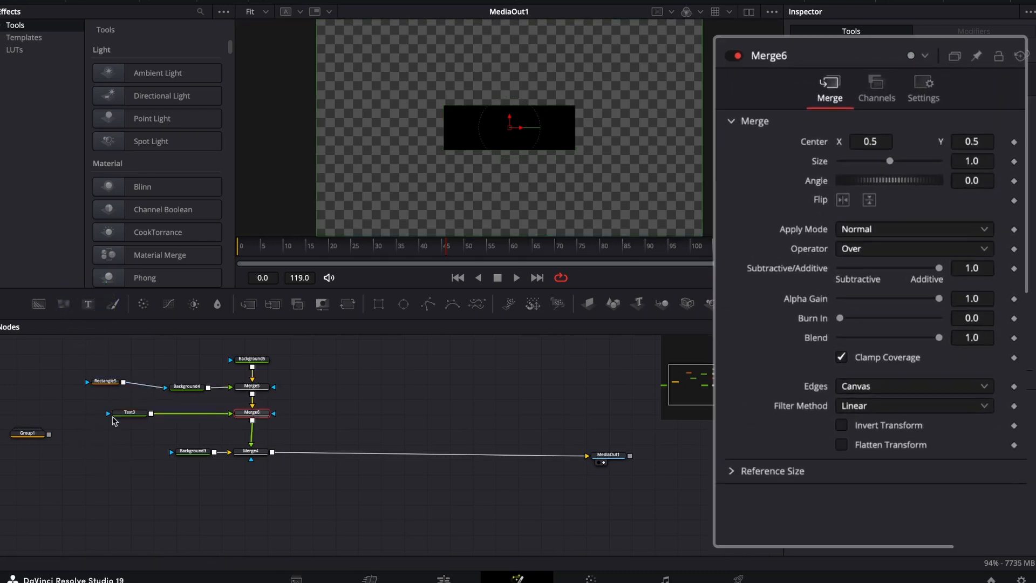
left_click(129, 413)
left_click(848, 201)
type("King")
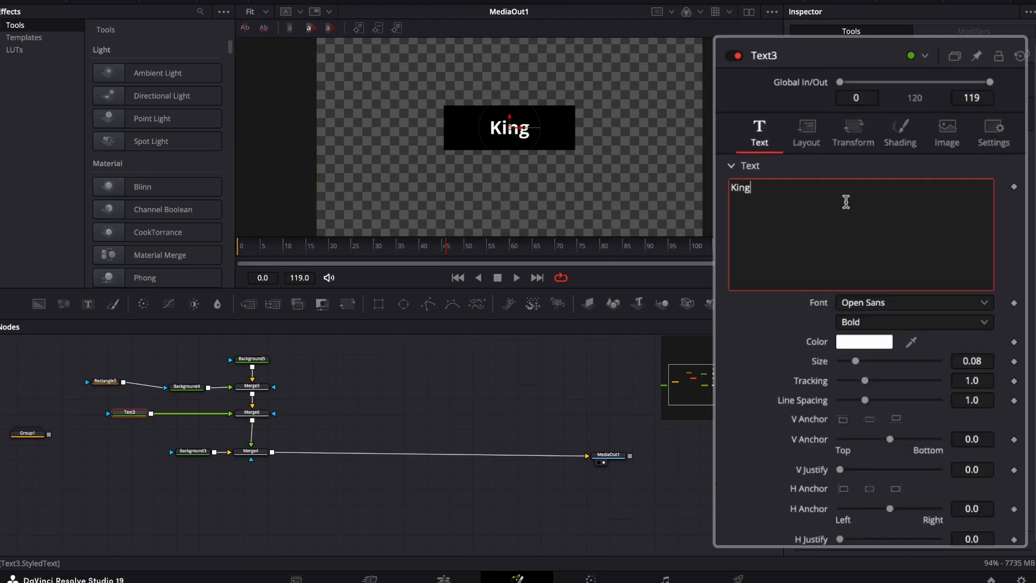
Resize the rectangle mask to about 0.306 wide and 0.154 high, with a corner radius of 0.26.
left_click(104, 381)
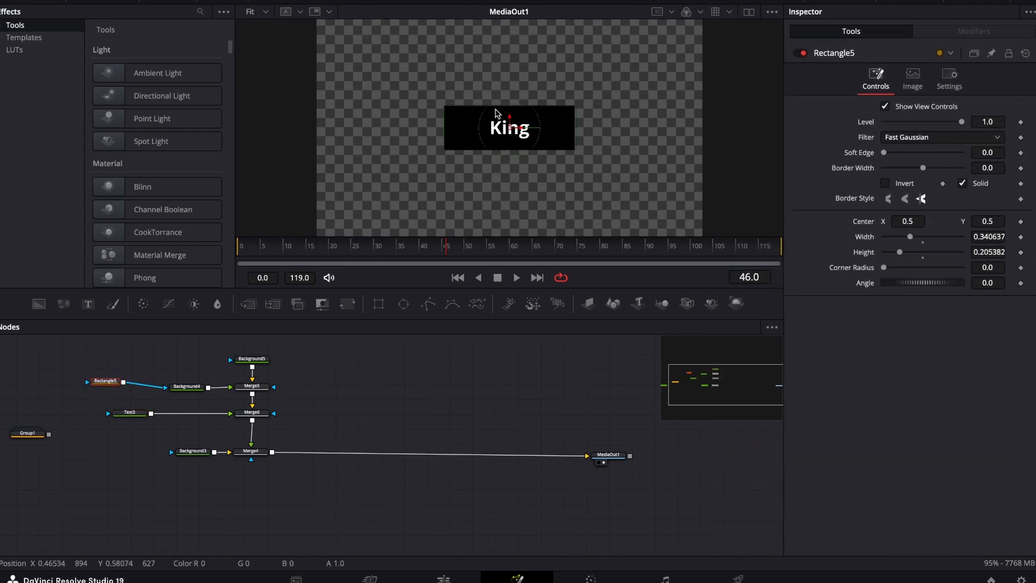
left_click_drag(495, 107, 496, 114)
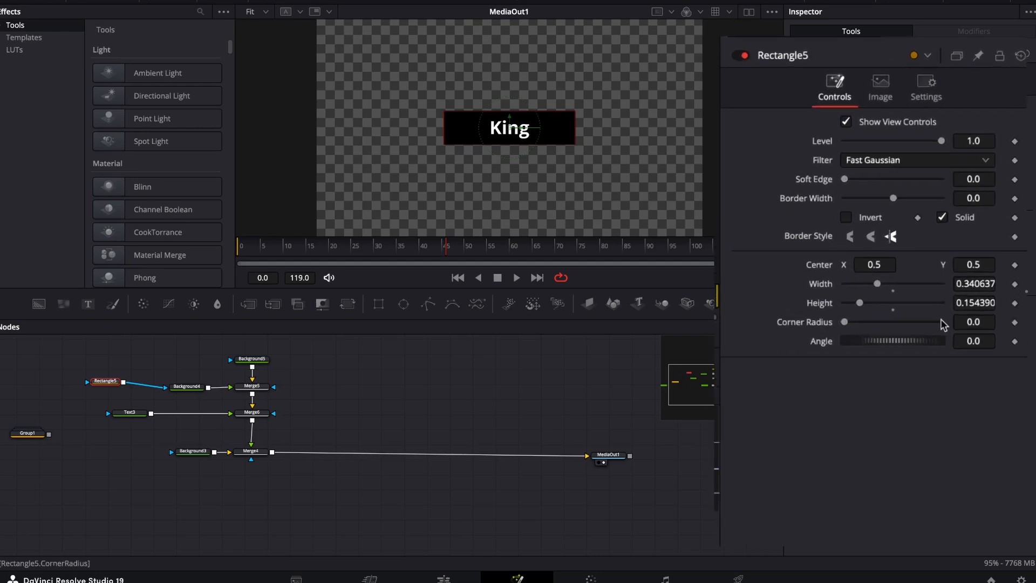
left_click_drag(986, 269, 1009, 268)
left_click_drag(972, 328, 998, 328)
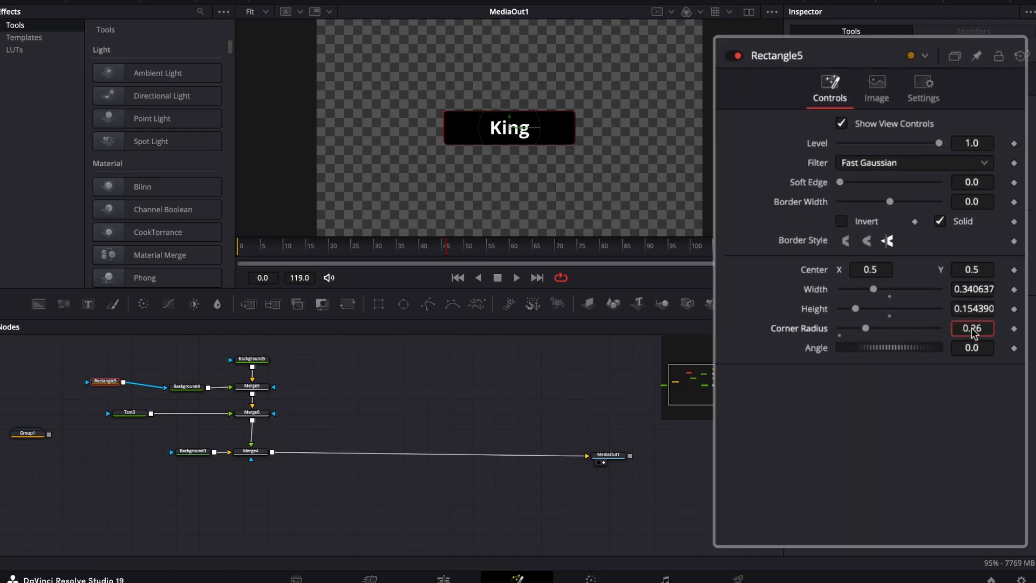
left_click_drag(444, 134, 451, 136)
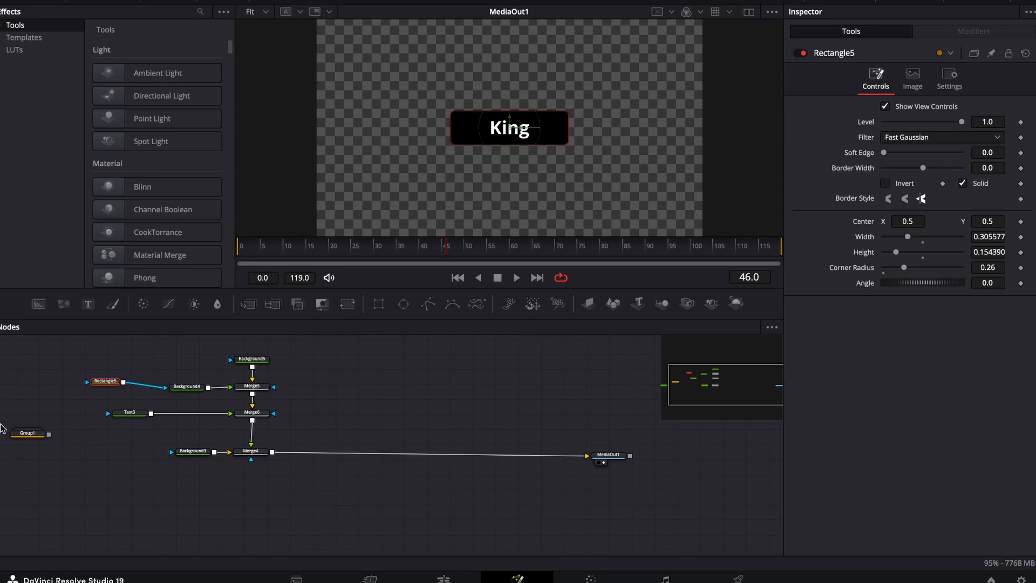
Insert a Transform node between Merge6 and Merge4, and move Background3 farther from Merge4.
left_click(251, 413)
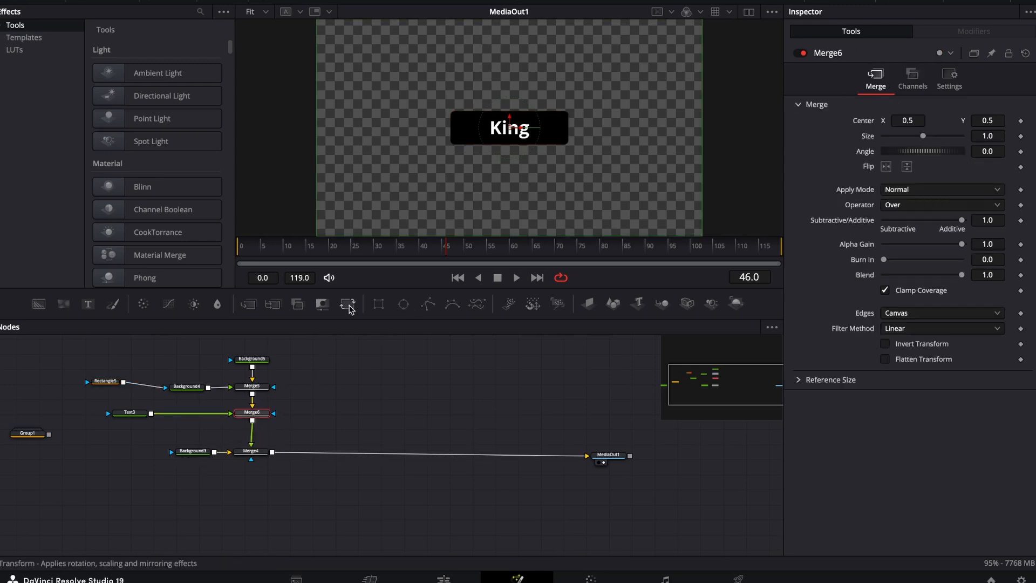
left_click(347, 304)
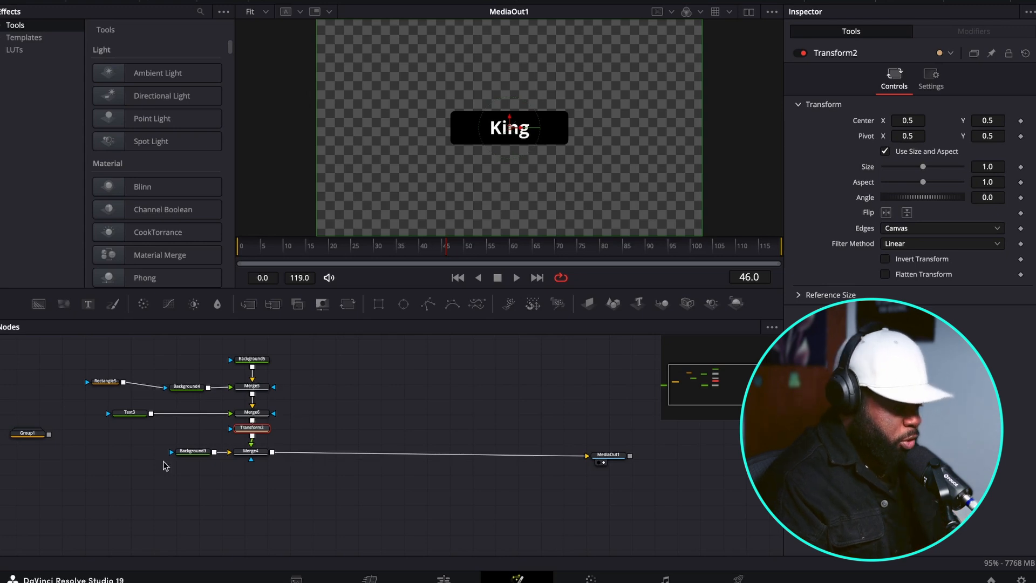
left_click_drag(193, 450, 140, 453)
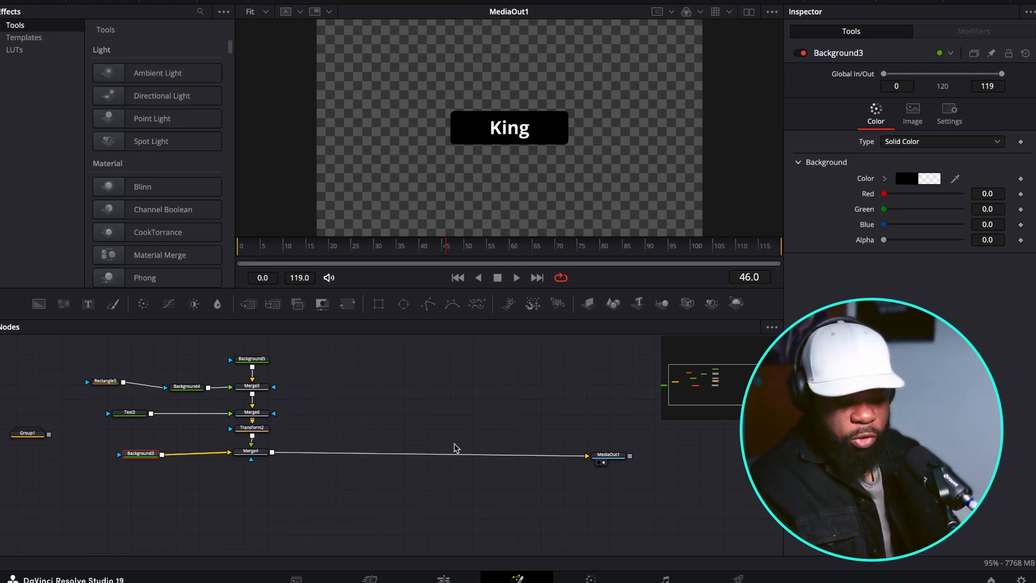
Set the color of Background4, which fills the rectangle, to dark red hex 780000.
left_click(187, 387)
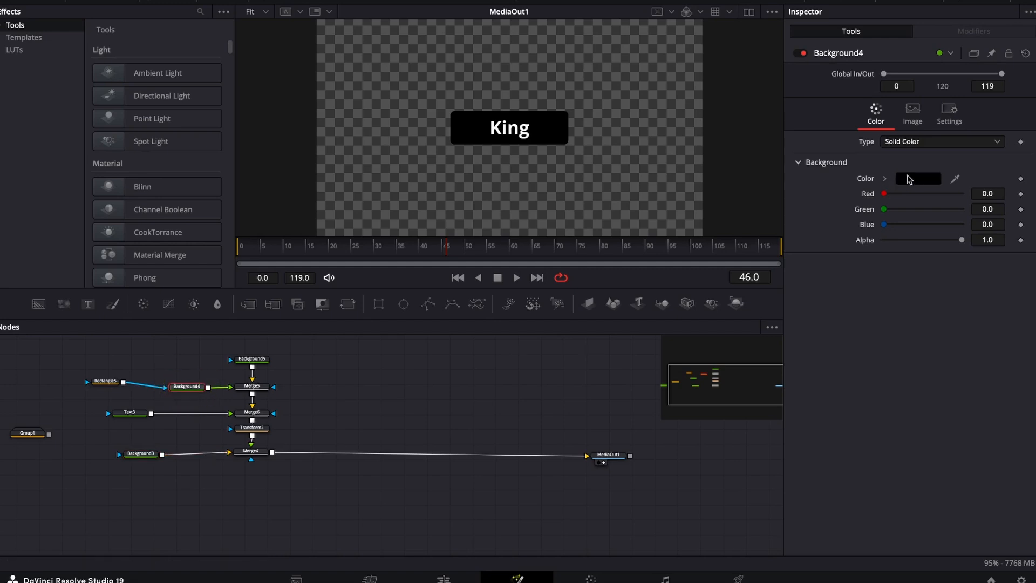
left_click(909, 179)
left_click(115, 485)
type("78000")
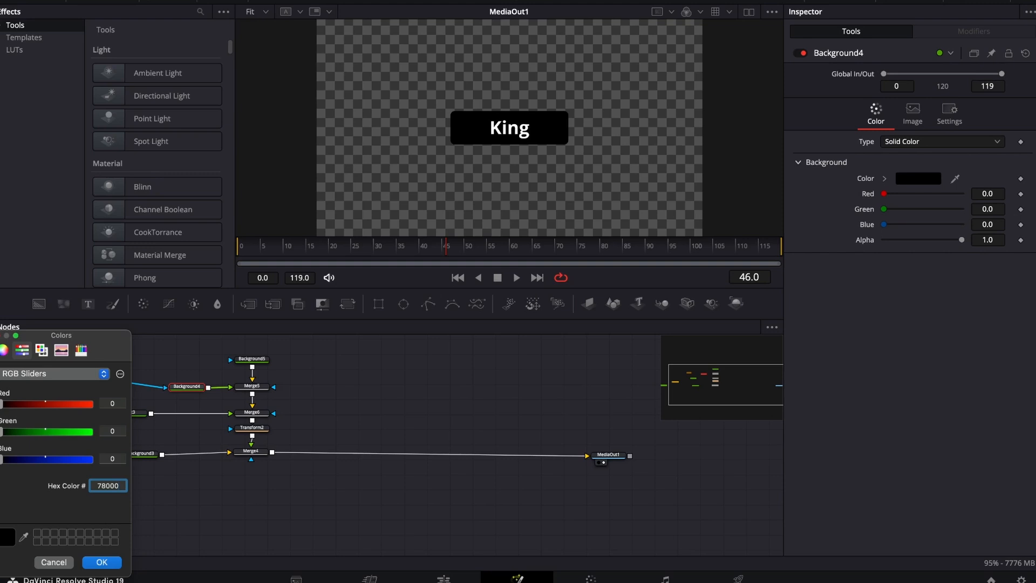
key("Return")
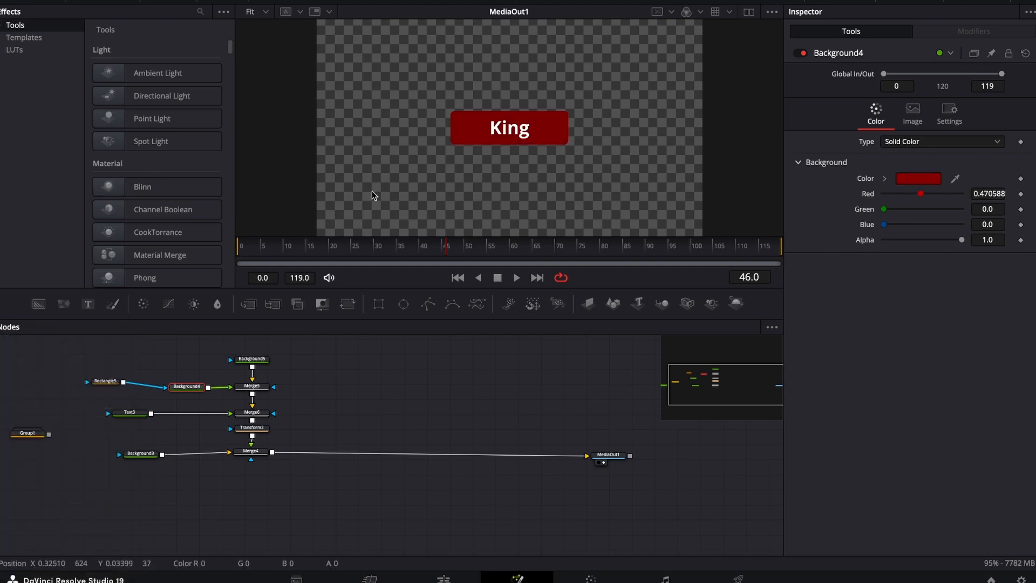
Set the "King" text's color to pale cream by pasting the copied hex value.
left_click(136, 415)
left_click(903, 278)
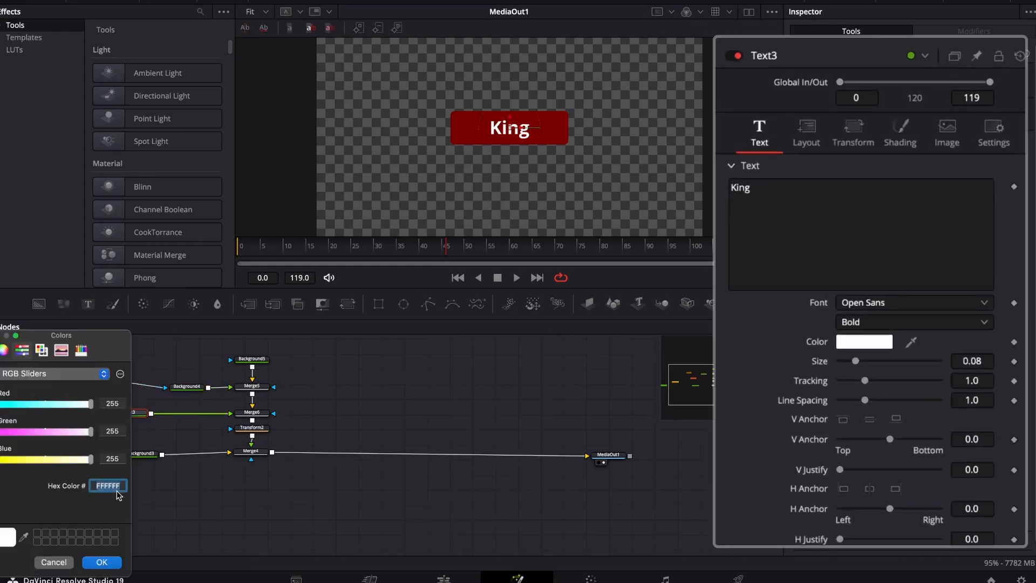
type("669BBC")
left_click(106, 565)
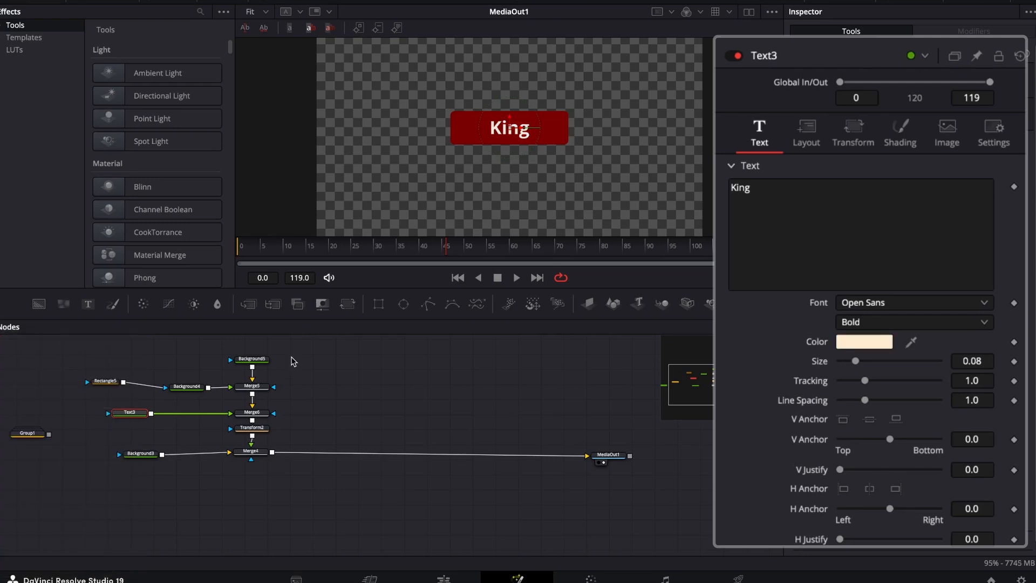
Move the Background3 node farther from Merge4 so it sits below the Text3 and Rectangle5 nodes.
left_click_drag(139, 457, 108, 458)
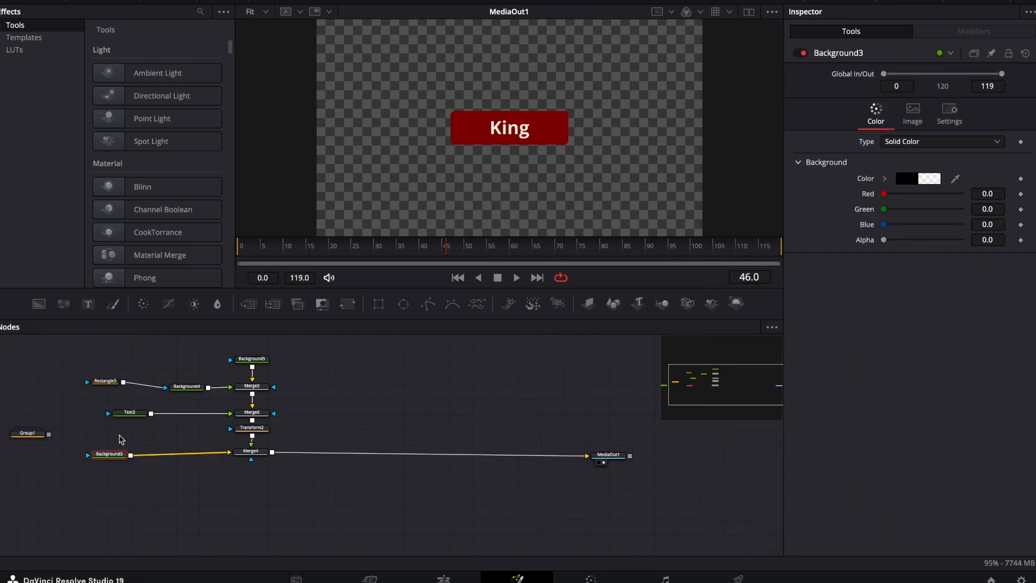
mouse_move(267, 423)
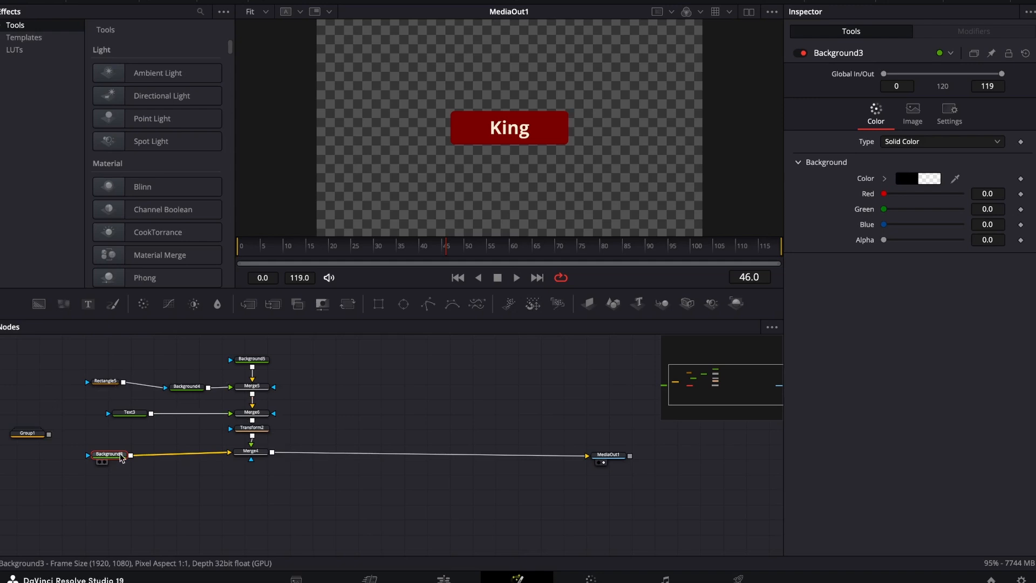
mouse_move(120, 458)
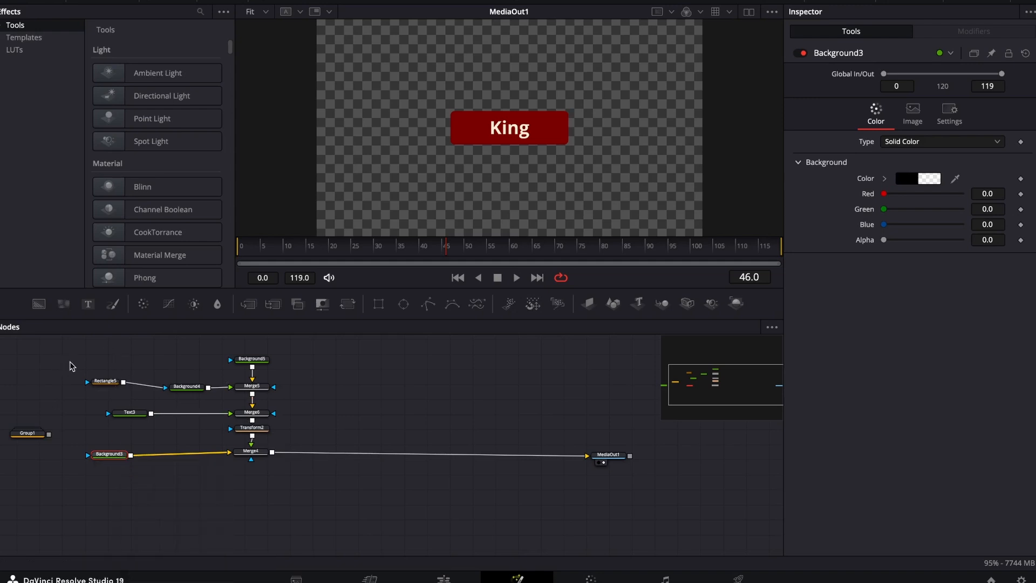
Duplicate the "King" title nodes from Background5 through Transform2 and merge the copy in between Merge4 and MediaOut1.
left_click_drag(87, 348, 286, 432)
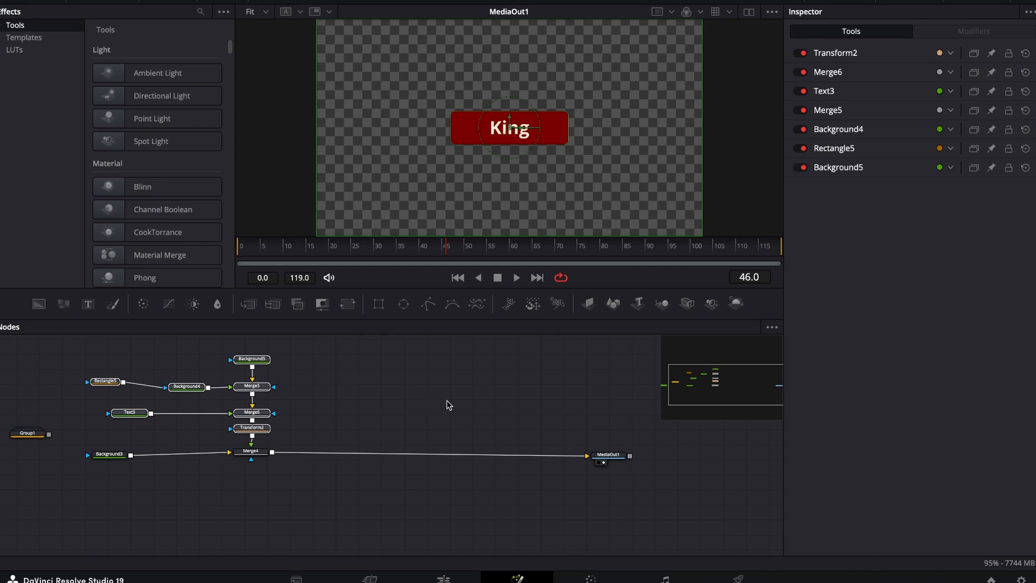
left_click(465, 394)
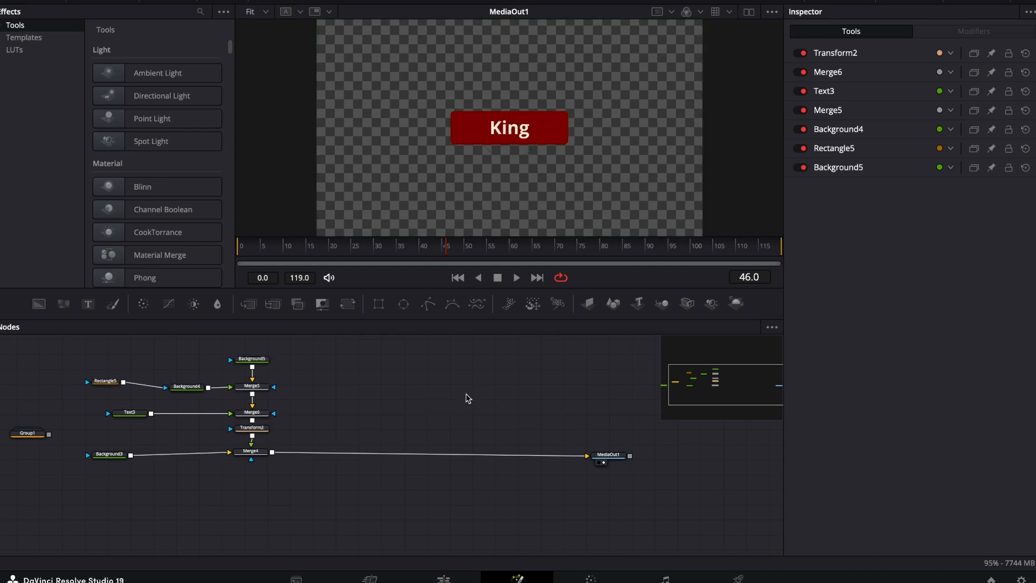
key("ctrl+v")
left_click_drag(605, 421, 458, 452)
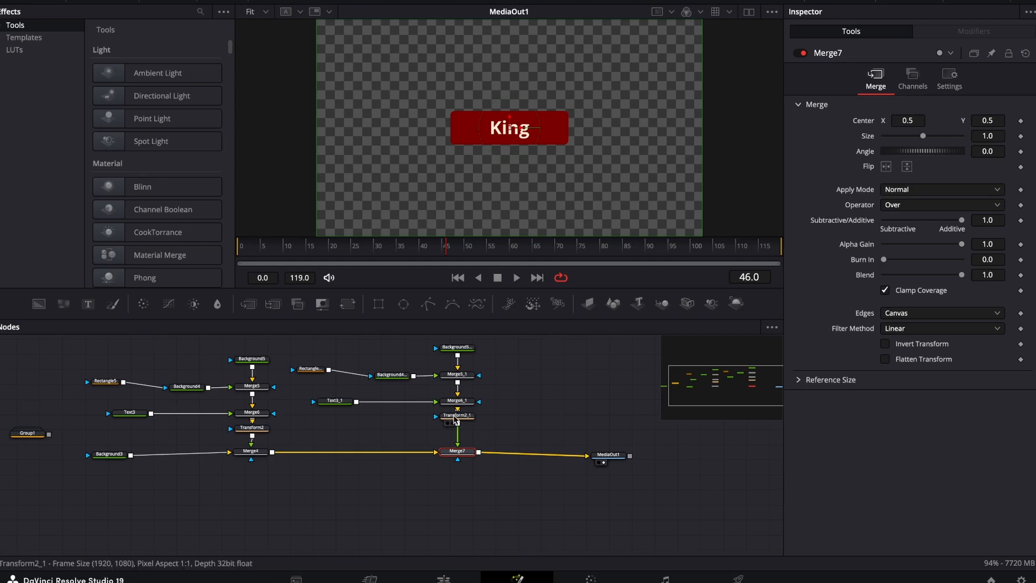
left_click_drag(446, 421, 447, 427)
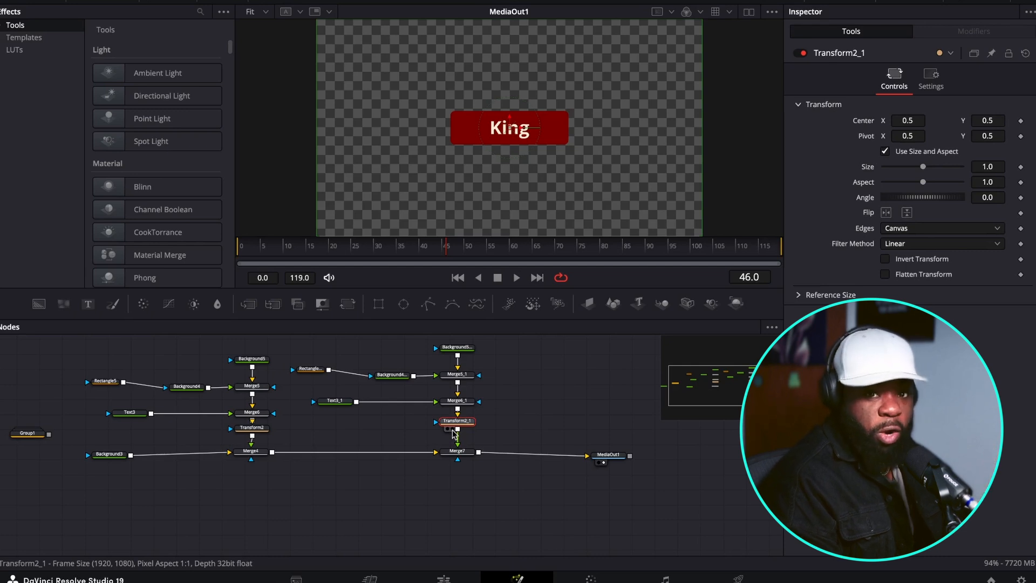
Lower the duplicate title to a Merge7 center Y of 0.348 and widen its rectangle mask to about 0.497.
left_click(461, 453)
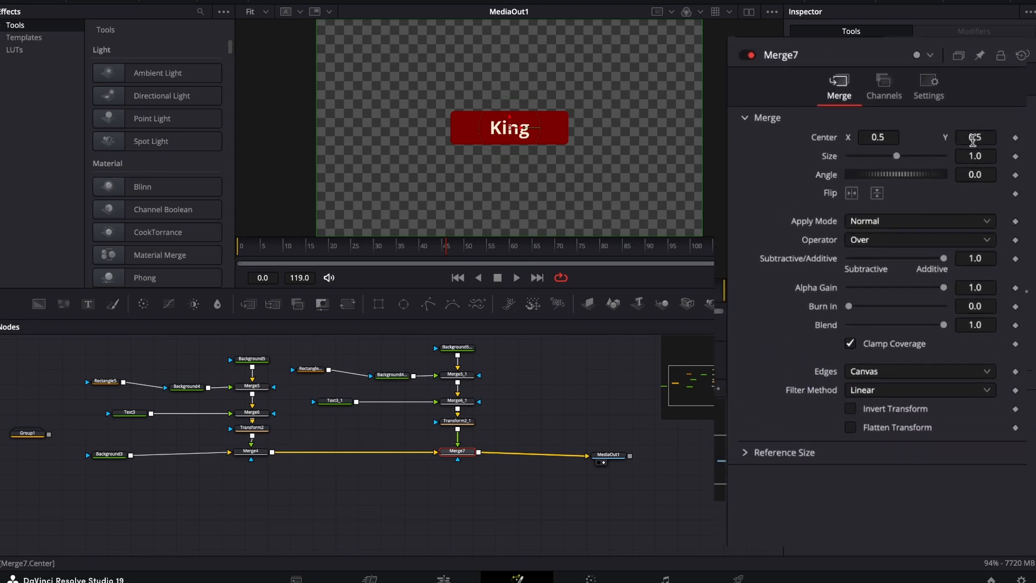
left_click_drag(953, 144, 870, 144)
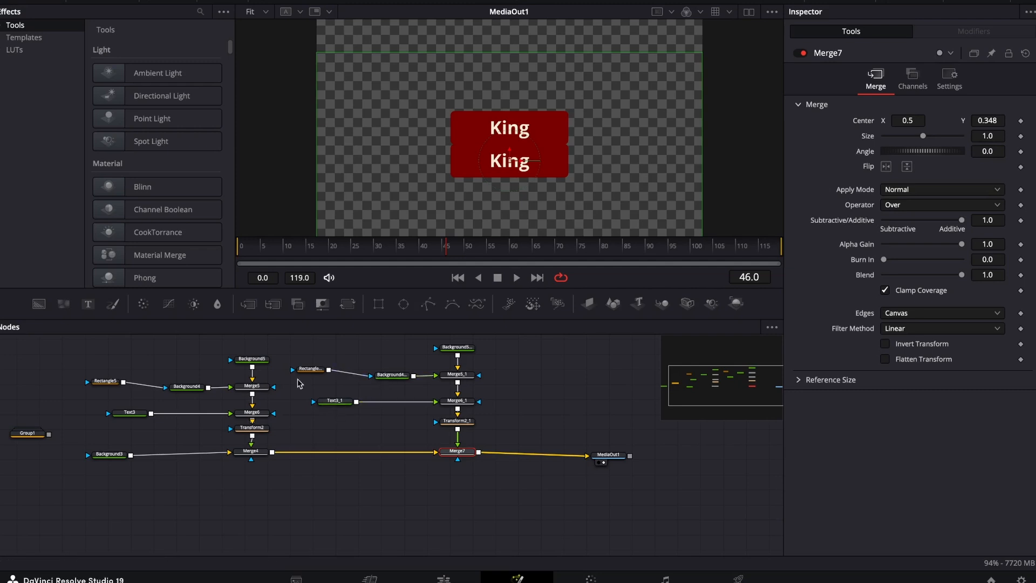
left_click(313, 370)
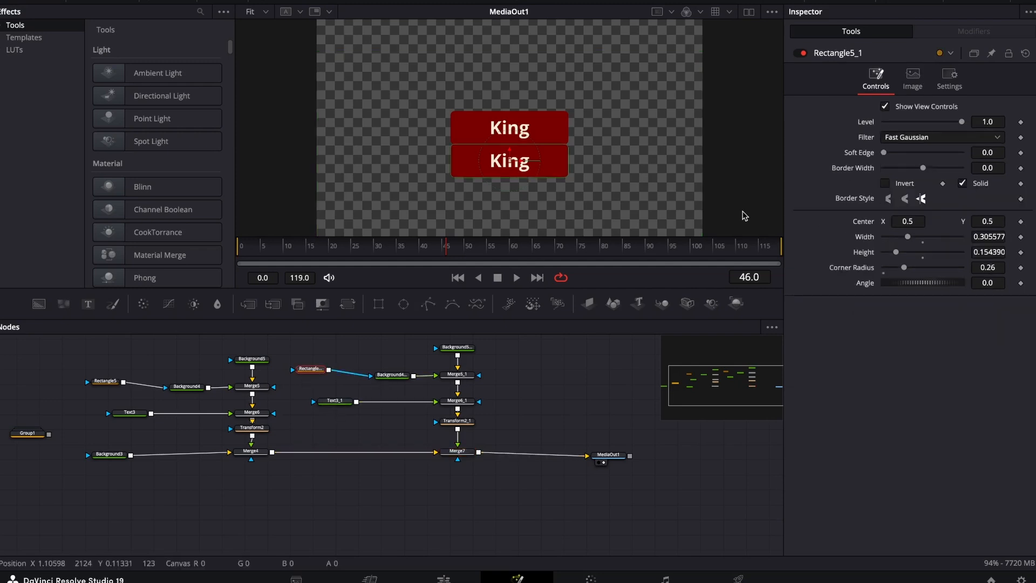
left_click_drag(568, 160, 607, 168)
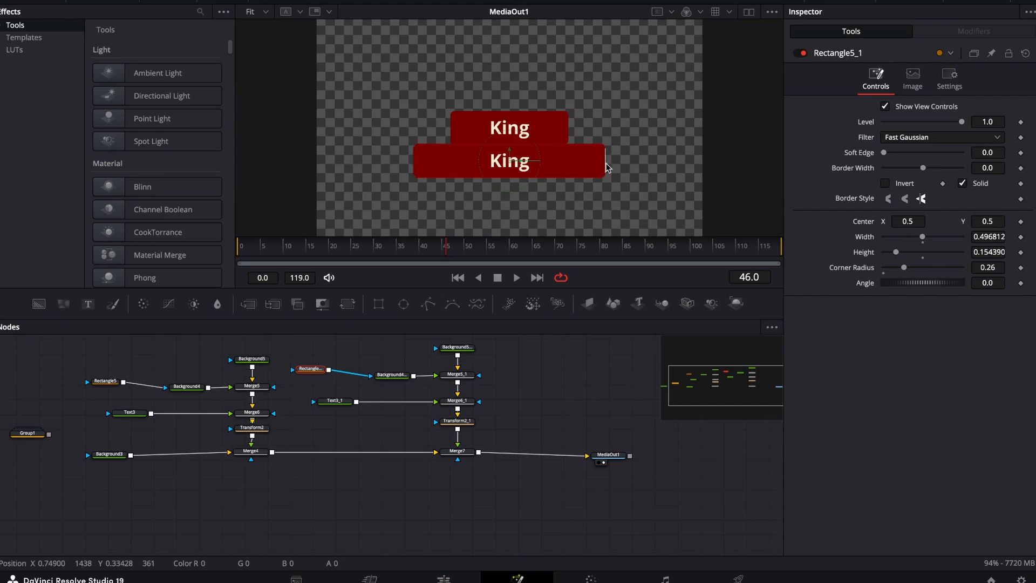
Replace the duplicate title's text with "Pro_Creativity".
left_click(341, 406)
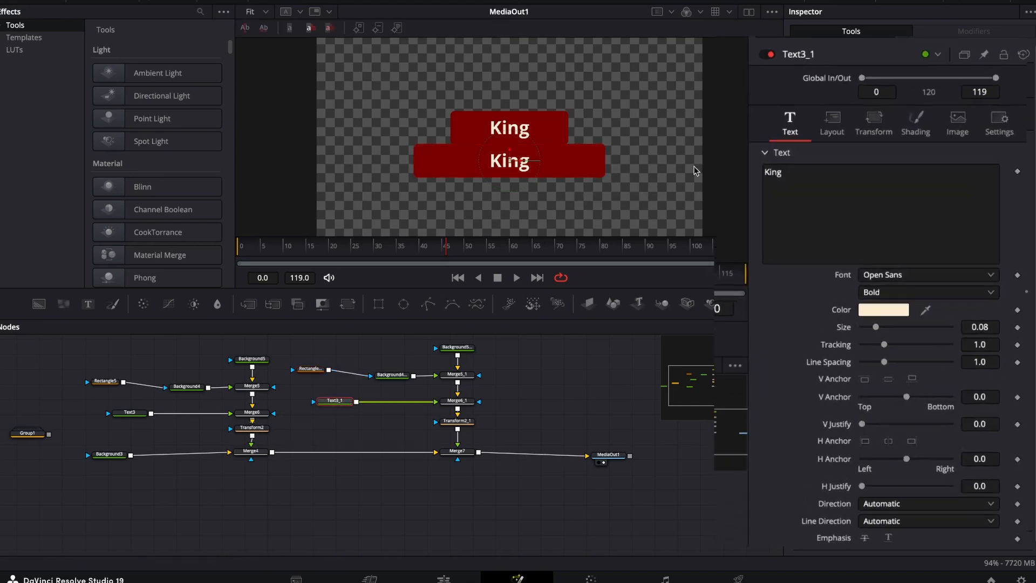
left_click(797, 201)
key("super+a")
key("BackSpace")
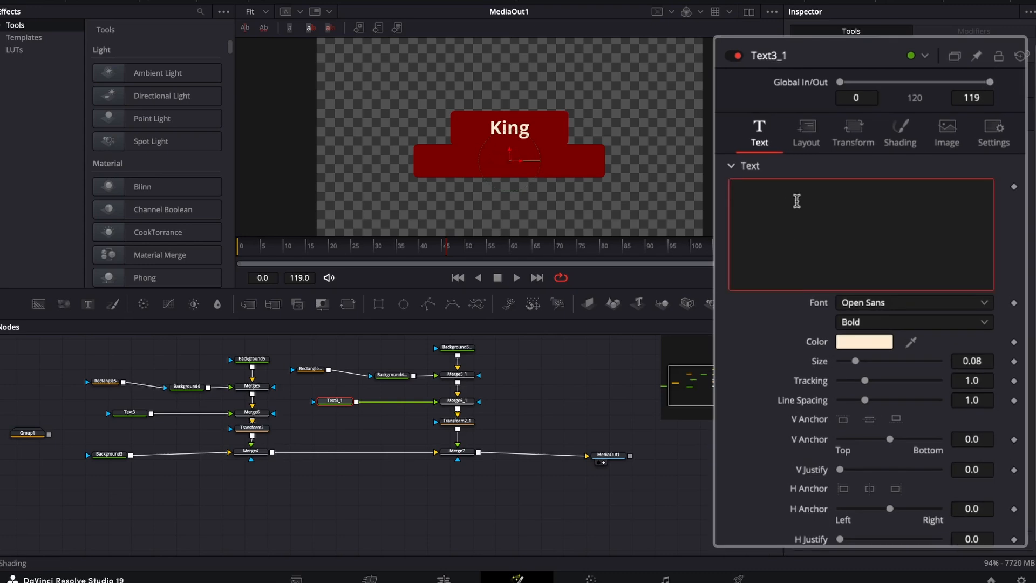
type("Pro_Creativity")
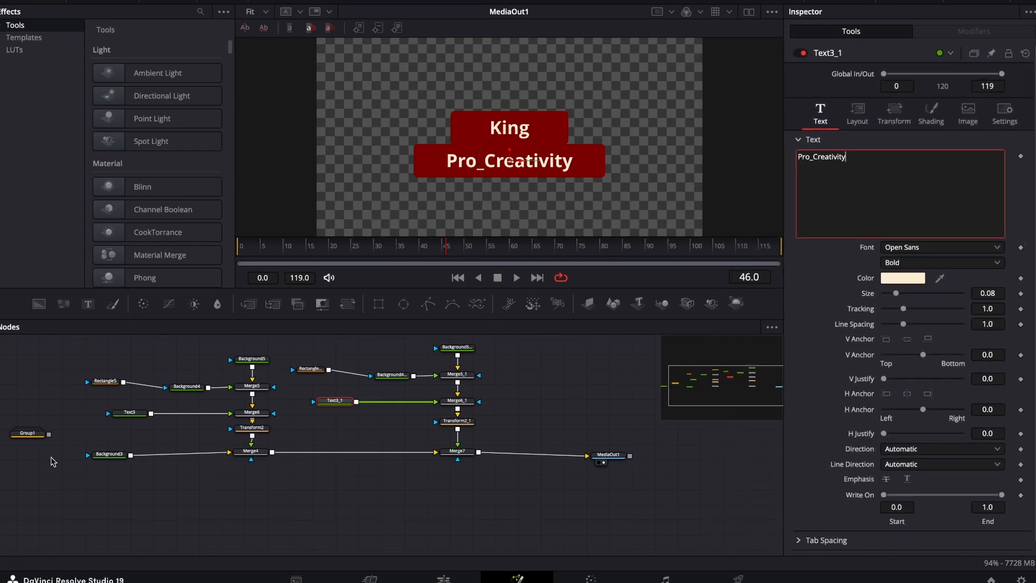
Shrink the "King" title's rectangle mask to about 0.267 wide and 0.132 high.
left_click(105, 381)
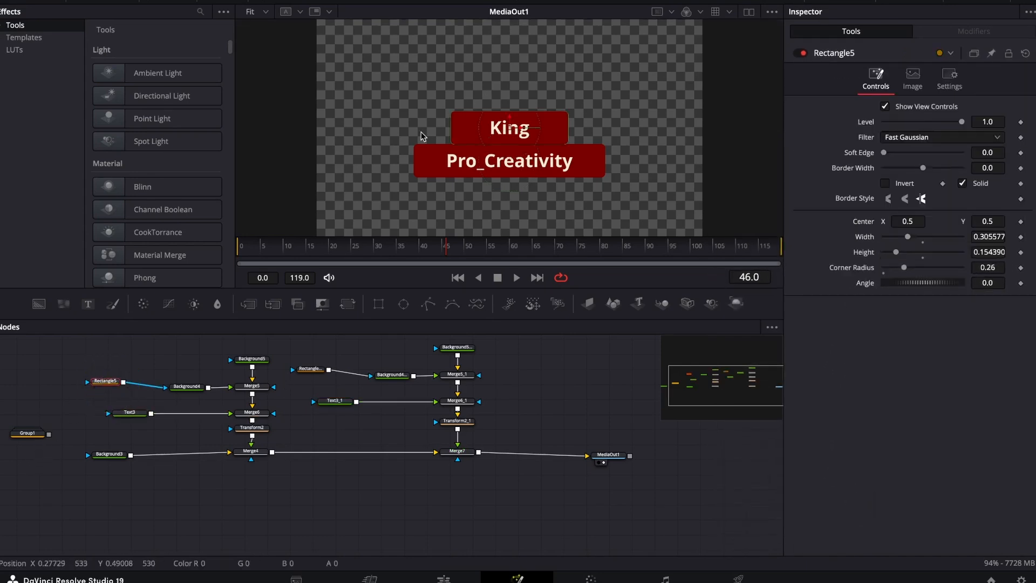
left_click_drag(451, 132, 459, 132)
left_click(150, 444)
left_click(105, 382)
left_click_drag(548, 116, 550, 119)
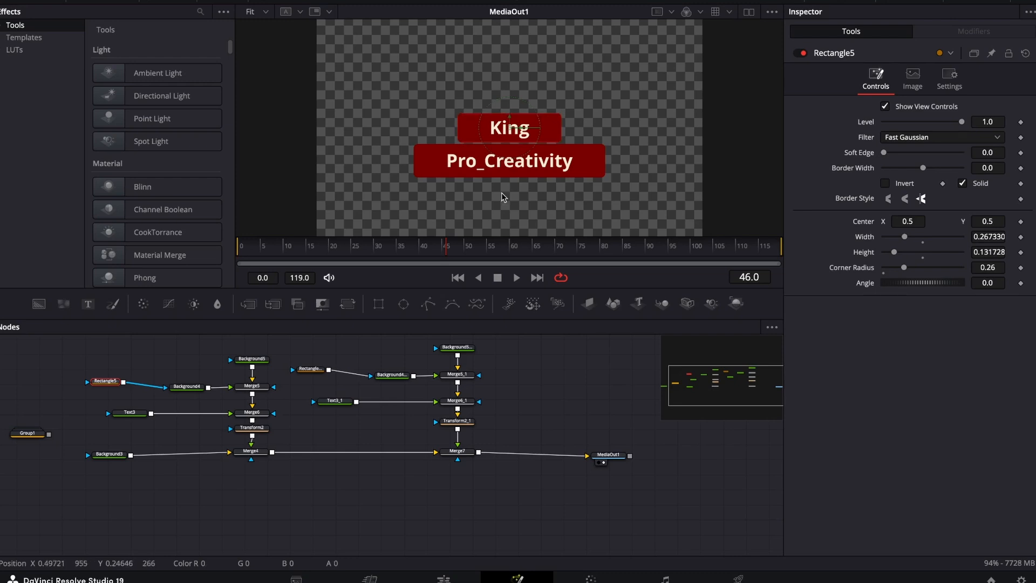
Raise the "Pro_Creativity" title closer to "King" by setting Merge7's center Y to 0.356.
left_click(457, 453)
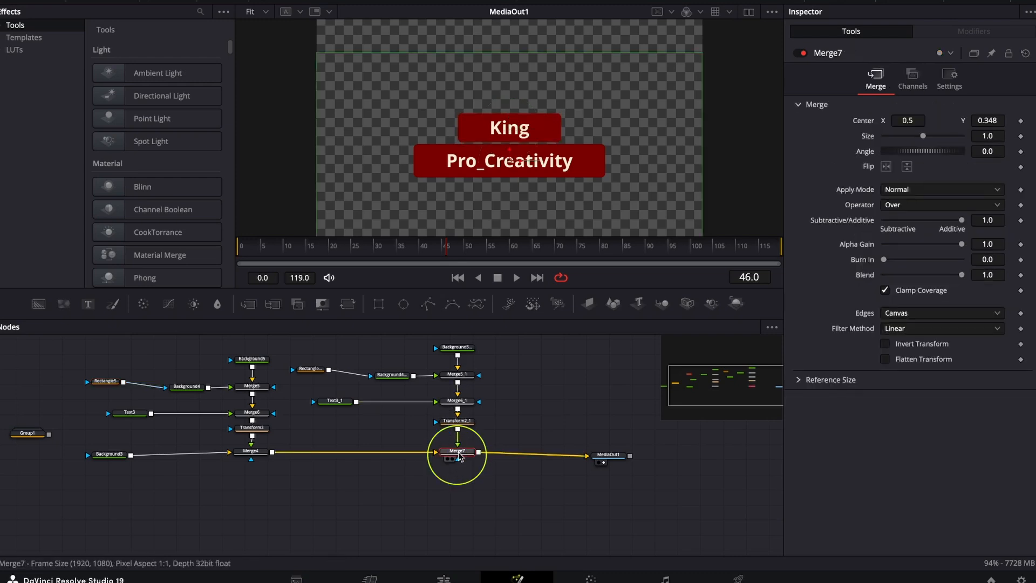
left_click_drag(983, 122, 989, 122)
left_click(587, 377)
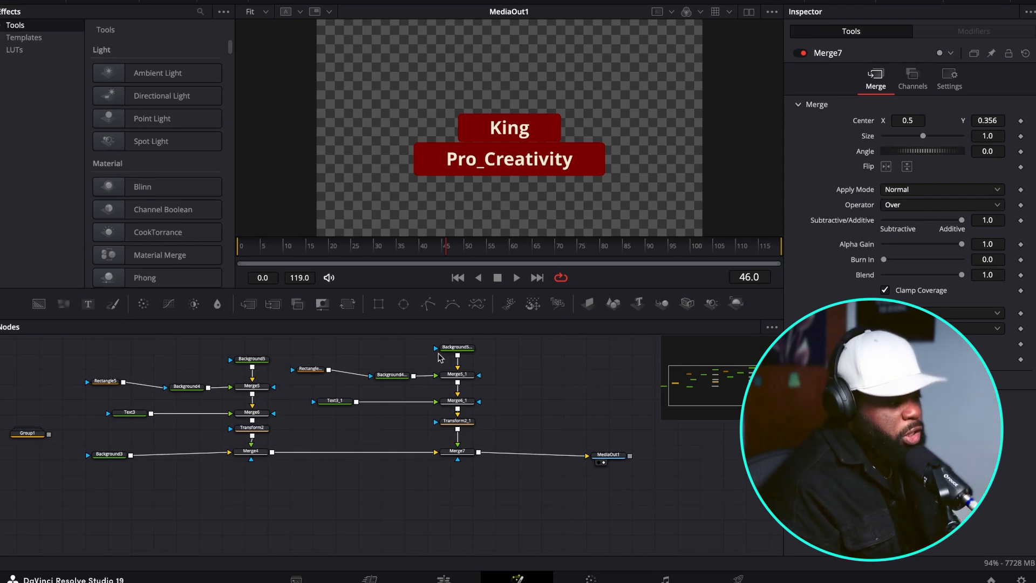
Add a rectangle mask to Merge4 and another to Merge7, placing each mask node below its merge.
left_click_drag(378, 304, 248, 509)
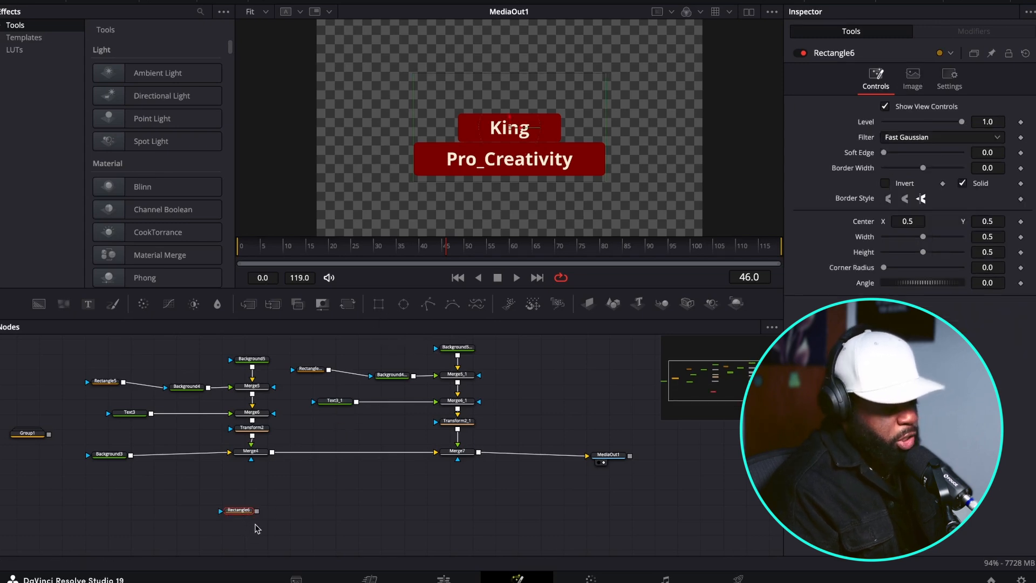
left_click_drag(257, 511, 252, 462)
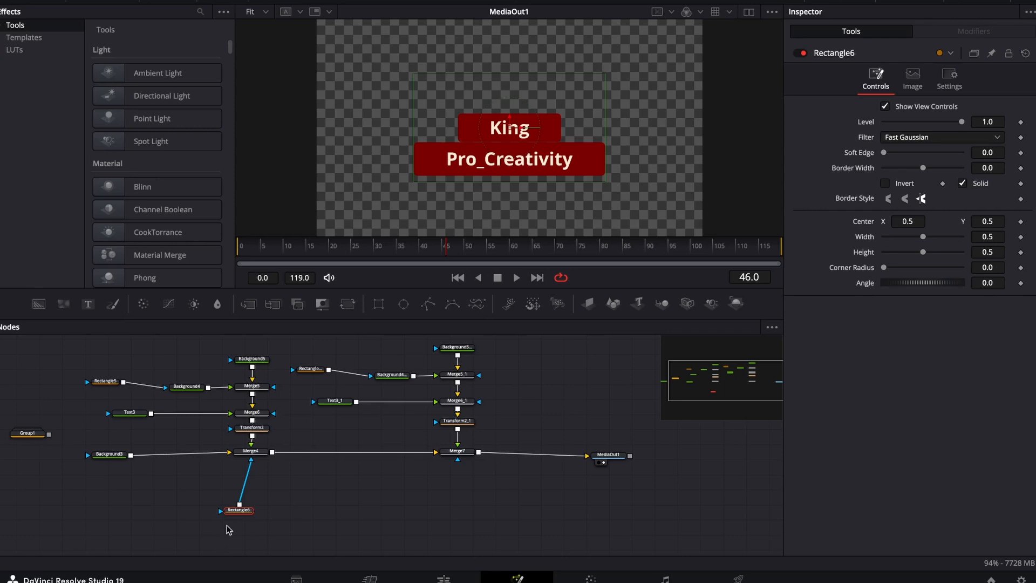
left_click(457, 452)
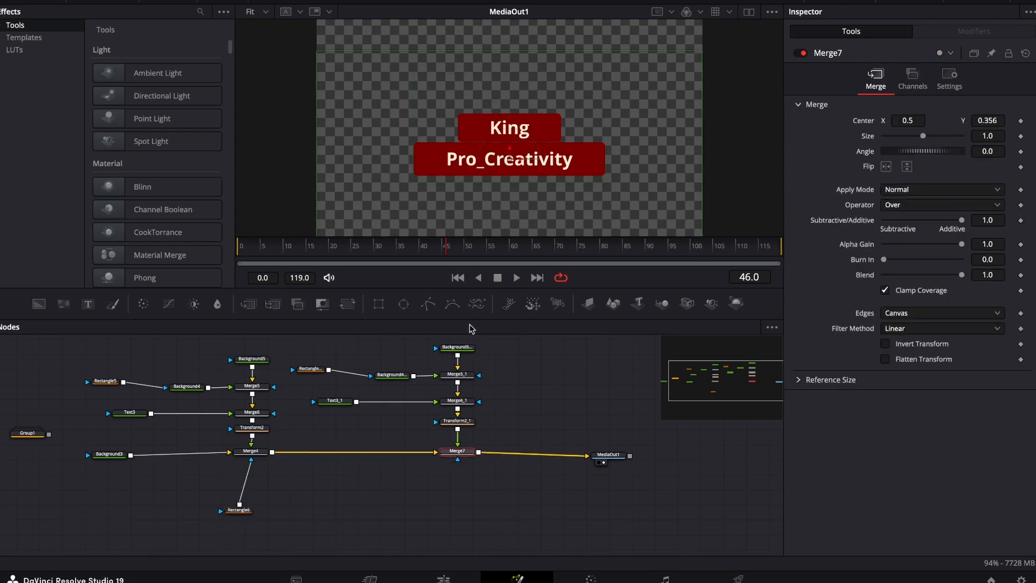
left_click(378, 304)
left_click_drag(464, 485, 464, 491)
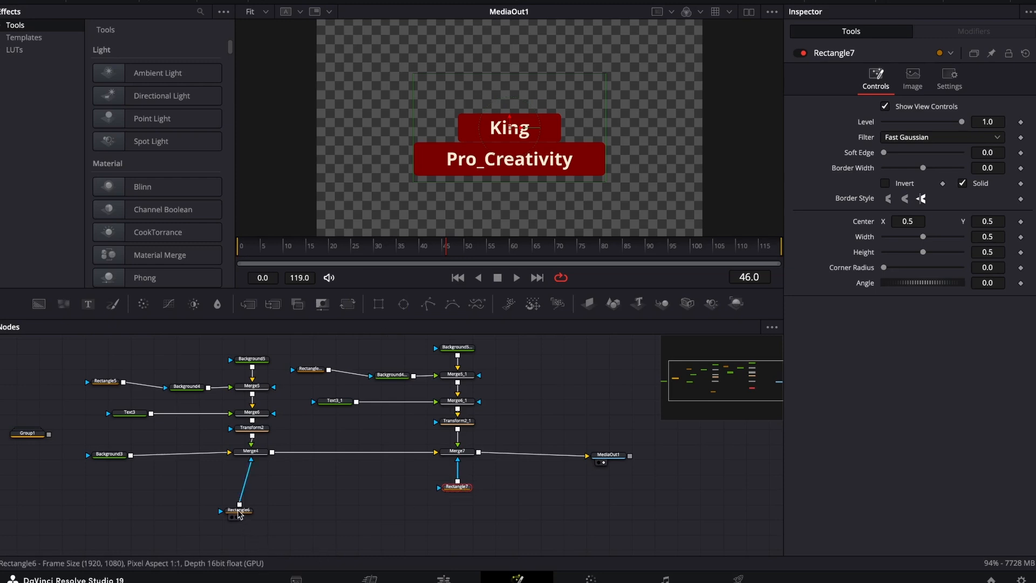
left_click_drag(240, 517, 244, 507)
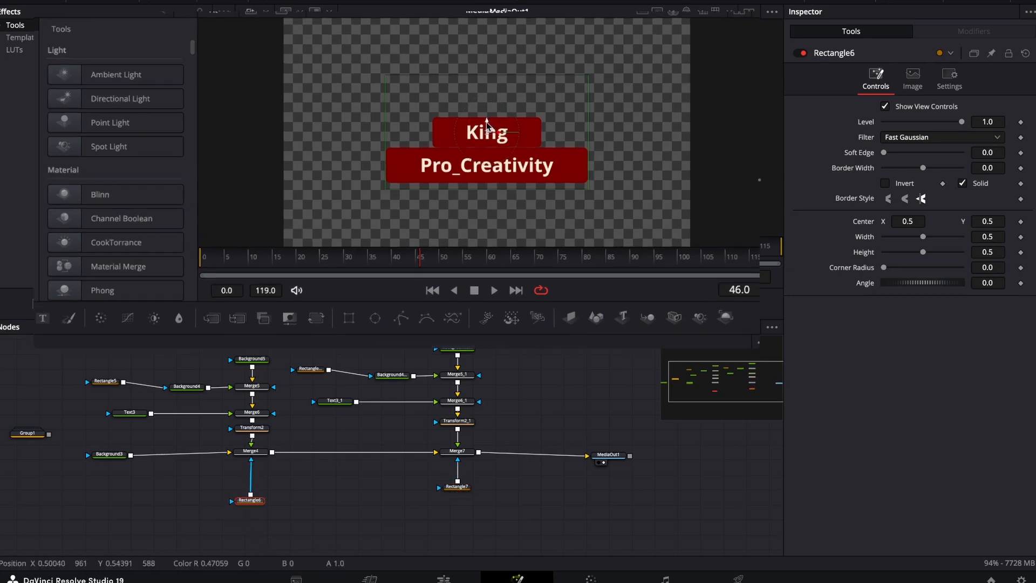
Fit Merge4's mask around the "King" title, about 0.704 wide and 0.188 high, with center Y about 0.494.
left_click_drag(510, 123, 511, 187)
mouse_move(397, 226)
left_mouse_down()
mouse_move(403, 309)
mouse_move(395, 231)
left_mouse_up()
left_click_drag(273, 203, 221, 198)
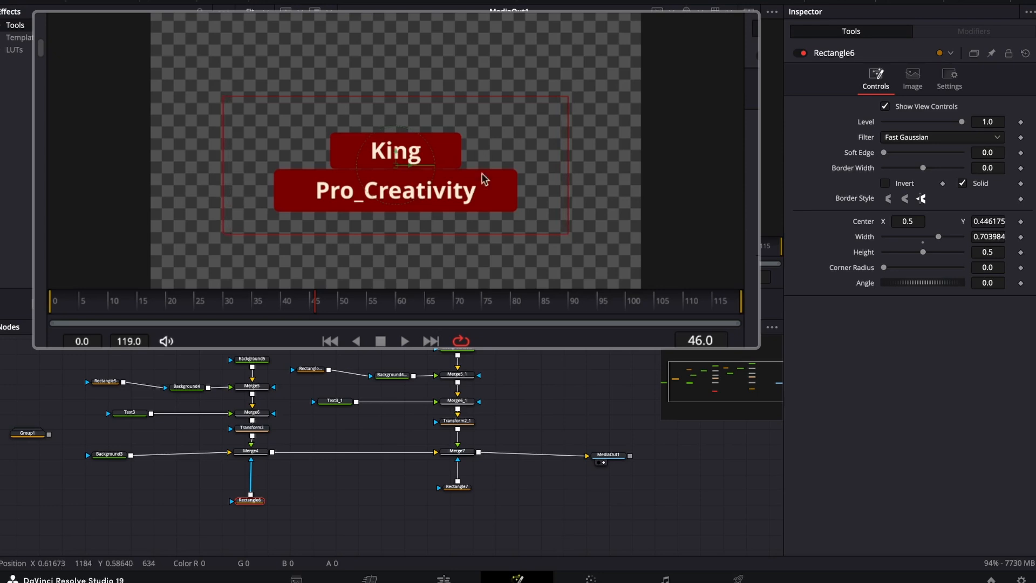
left_click_drag(441, 232, 447, 188)
left_click_drag(395, 154, 398, 144)
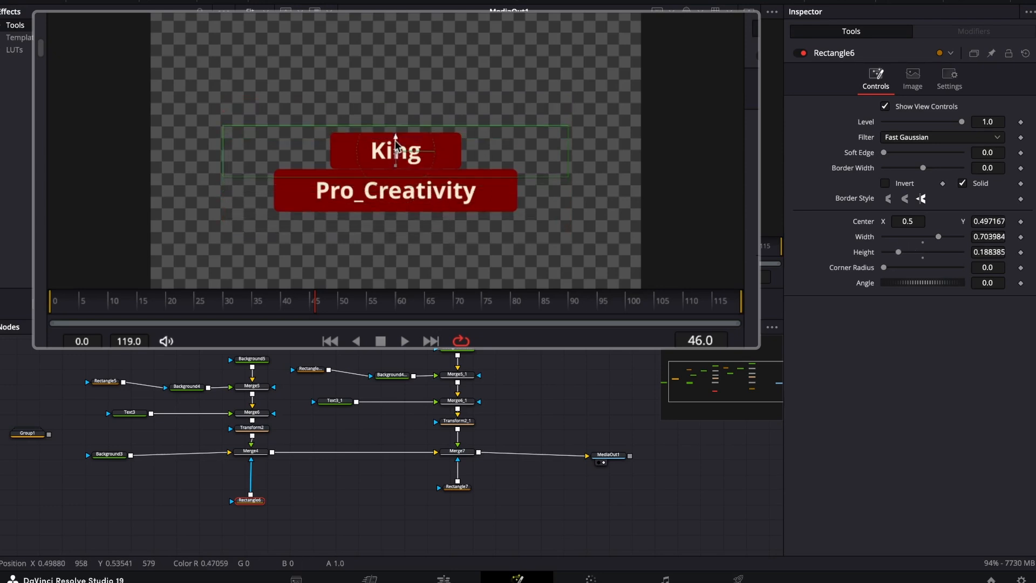
scroll(363, 143, "up", 1)
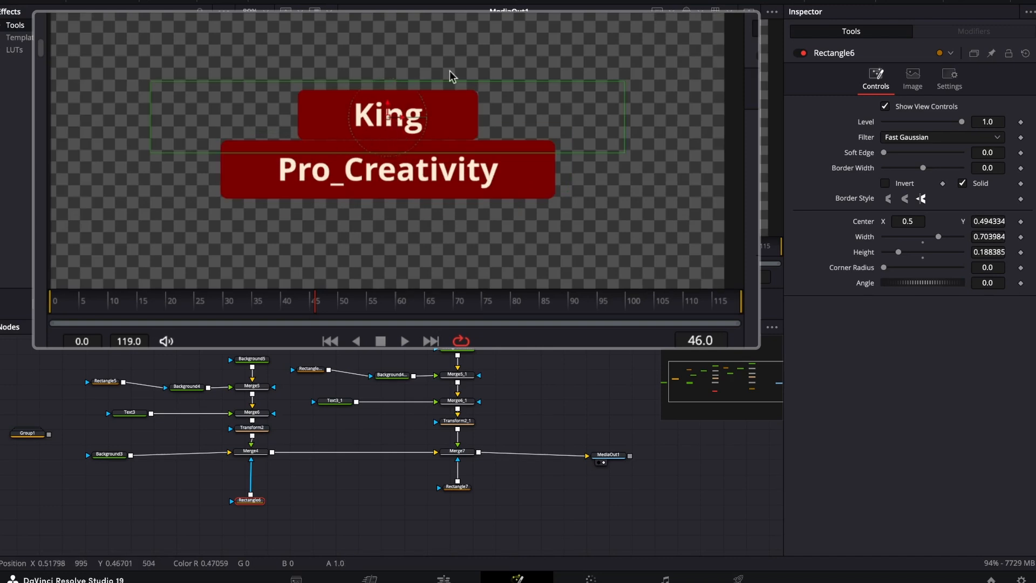
Fit Merge7's mask around the "Pro_Creativity" title, about 0.621 wide and 0.203 high, with center Y about 0.360.
left_click(456, 487)
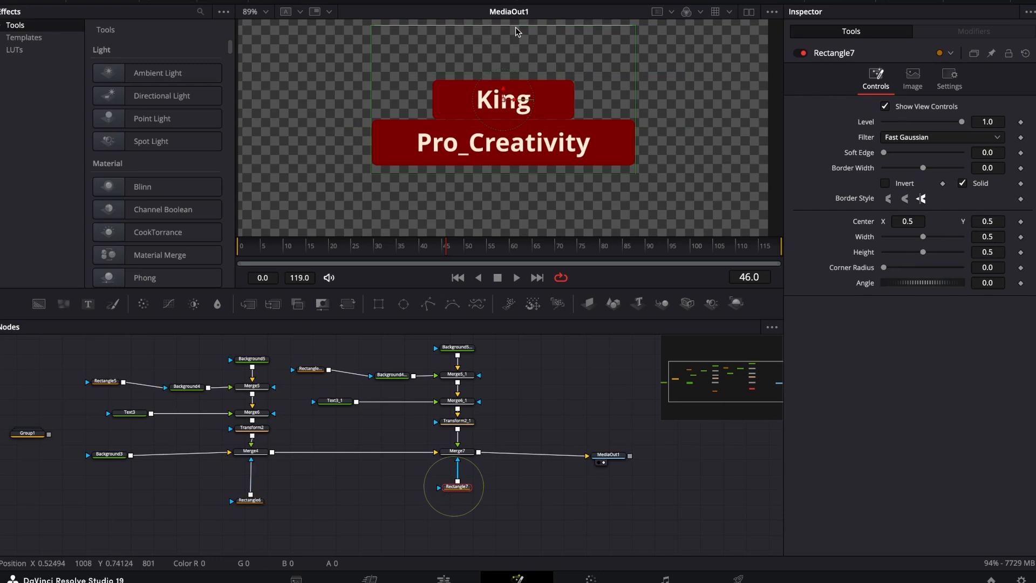
left_click_drag(516, 27, 514, 74)
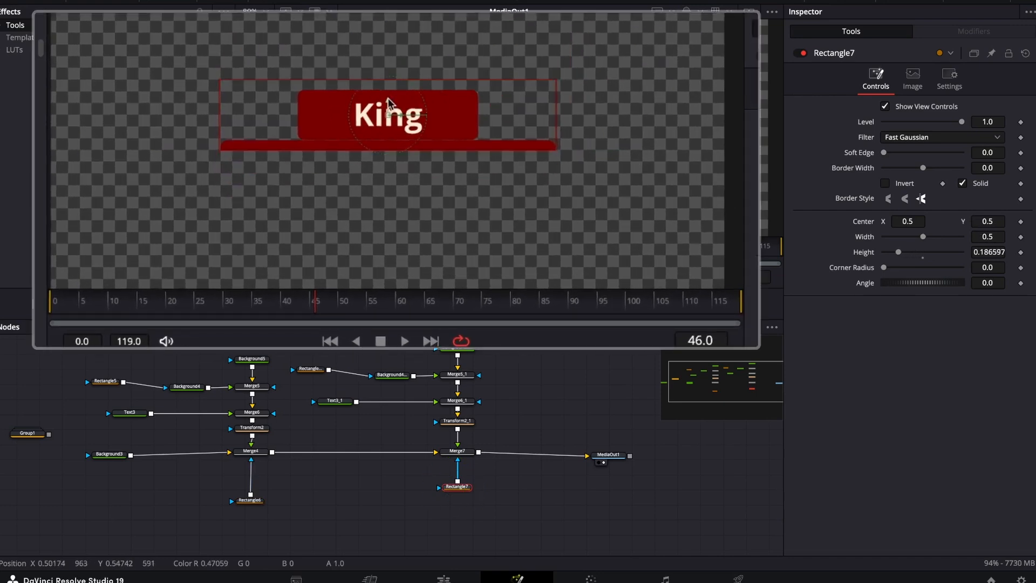
left_click_drag(387, 99, 388, 147)
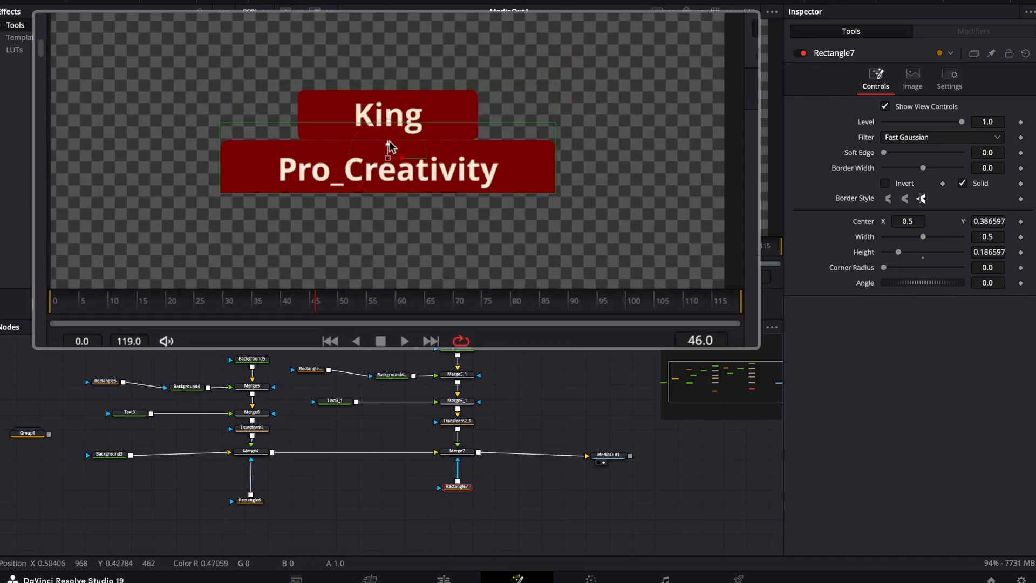
left_click_drag(221, 168, 180, 177)
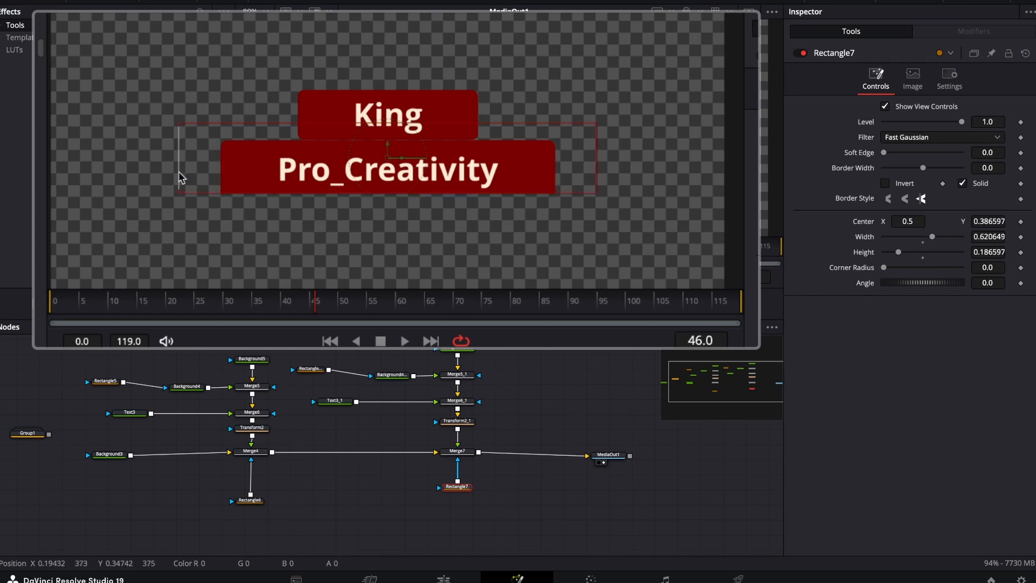
left_click_drag(389, 143, 389, 153)
left_click_drag(378, 206, 378, 210)
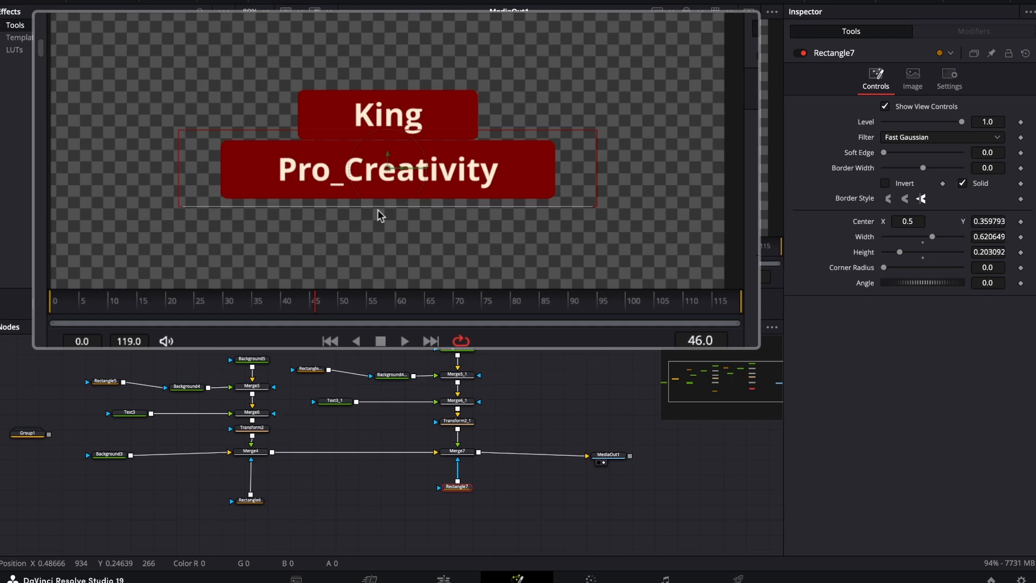
Soften the merge masks' edges, with a soft edge of 0.0078 on Rectangle6 and 0.0104 on Rectangle7.
left_click(249, 500)
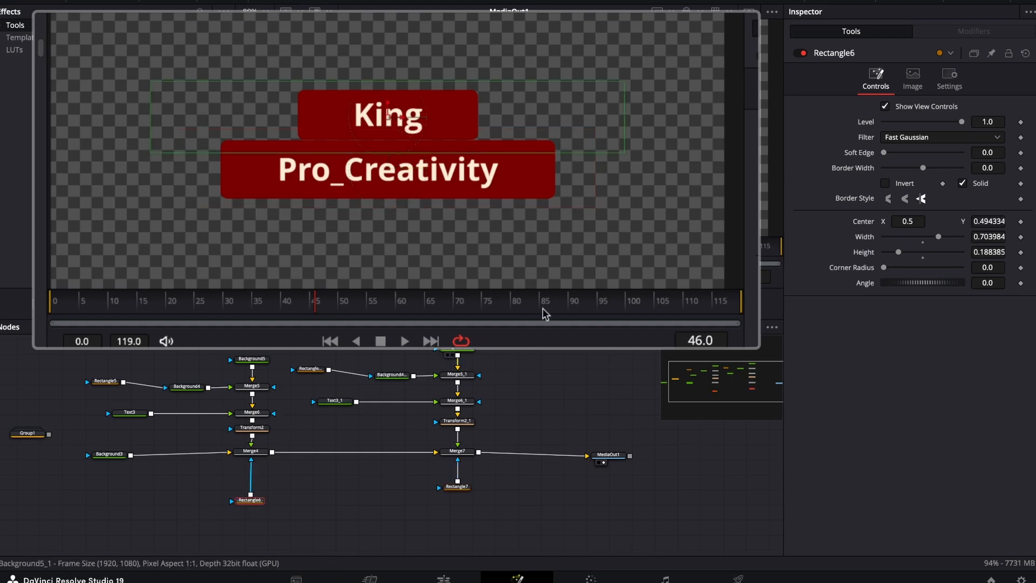
left_click_drag(884, 152, 887, 153)
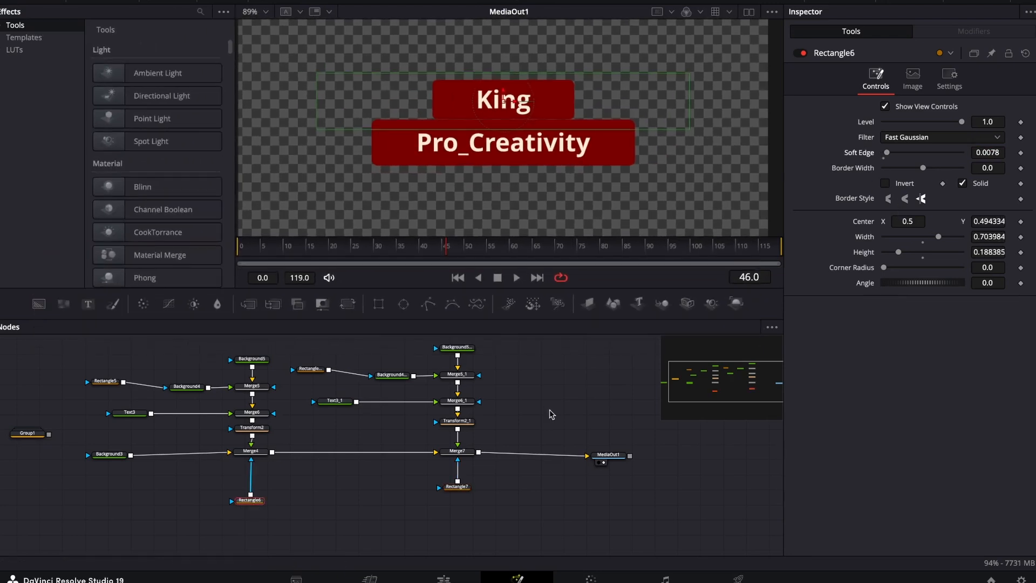
left_click(457, 487)
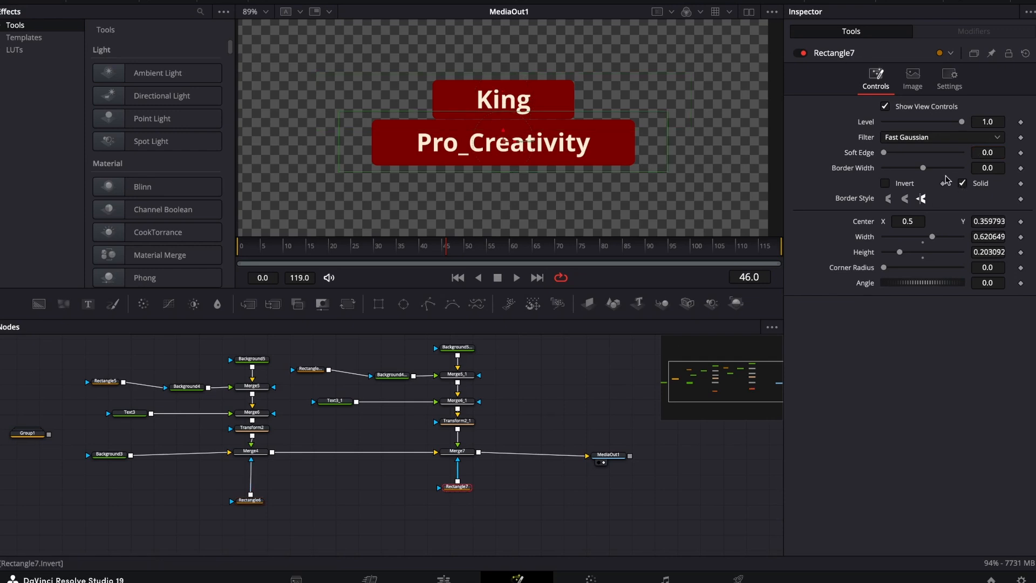
left_click_drag(986, 154, 1014, 154)
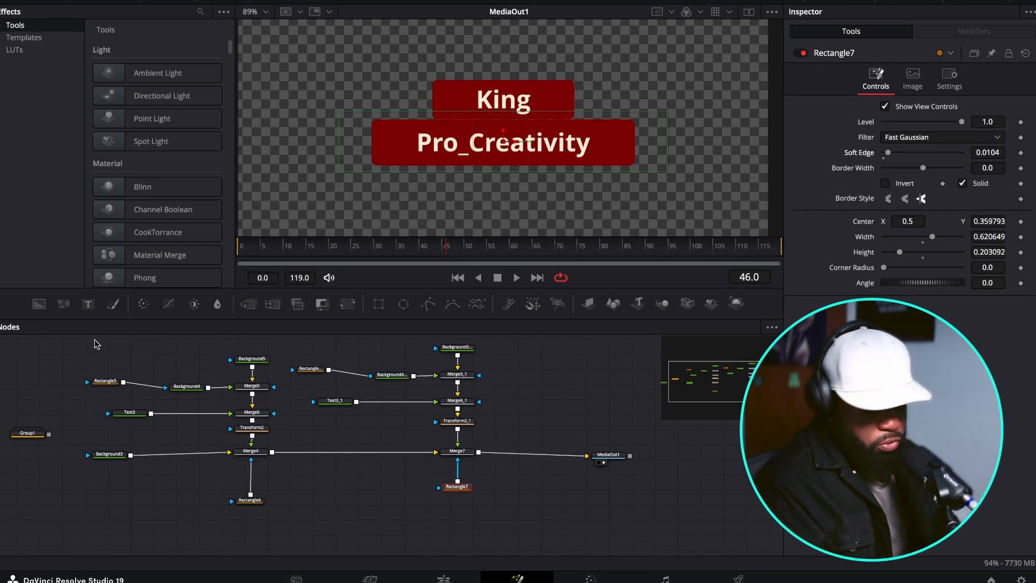
Add an expression to Transform2's Center and insert the condition "iif ( time < 8," ahead of the existing Point(0.5, 0.5).
left_click(252, 429)
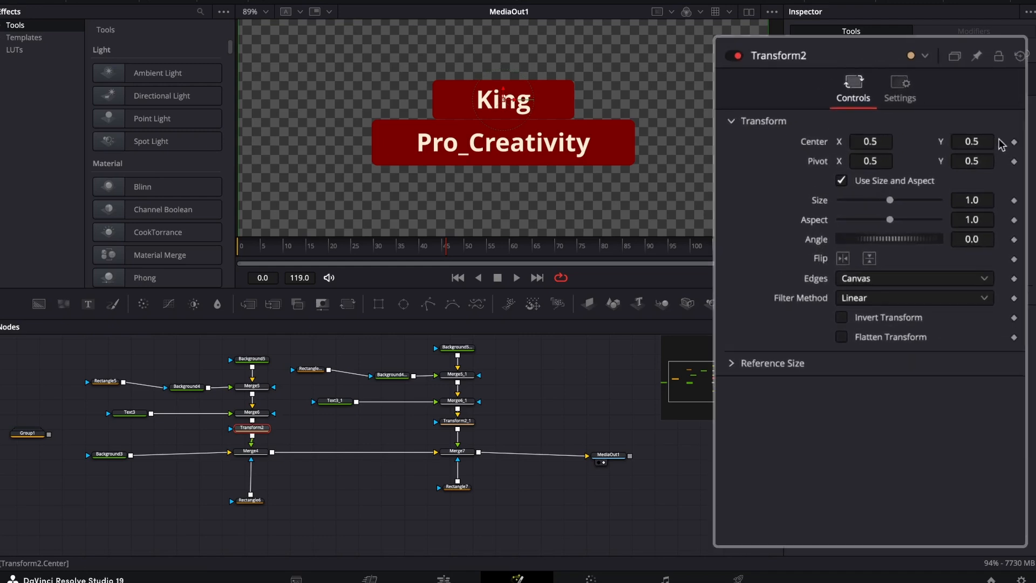
right_click(1002, 143)
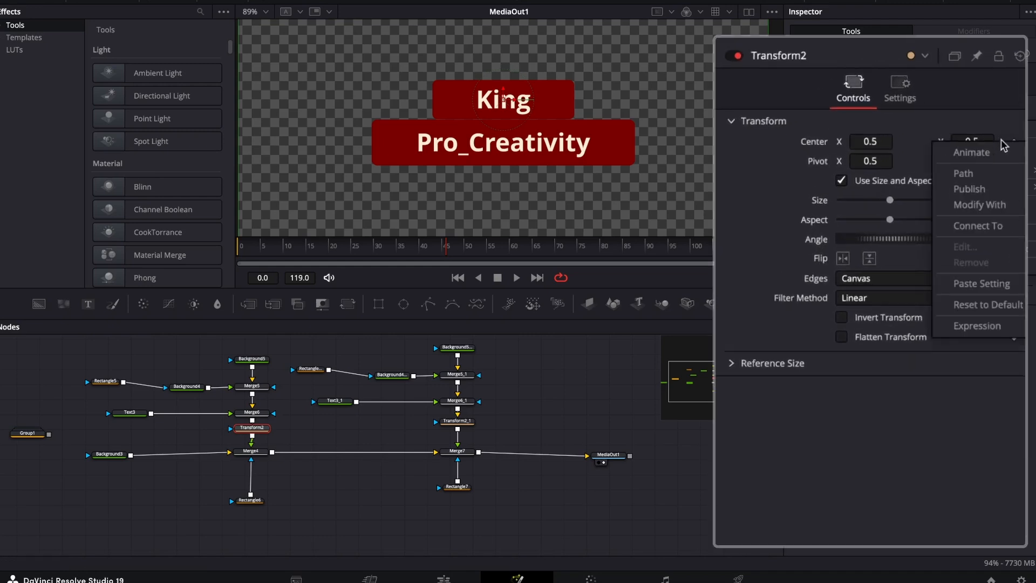
left_click(968, 328)
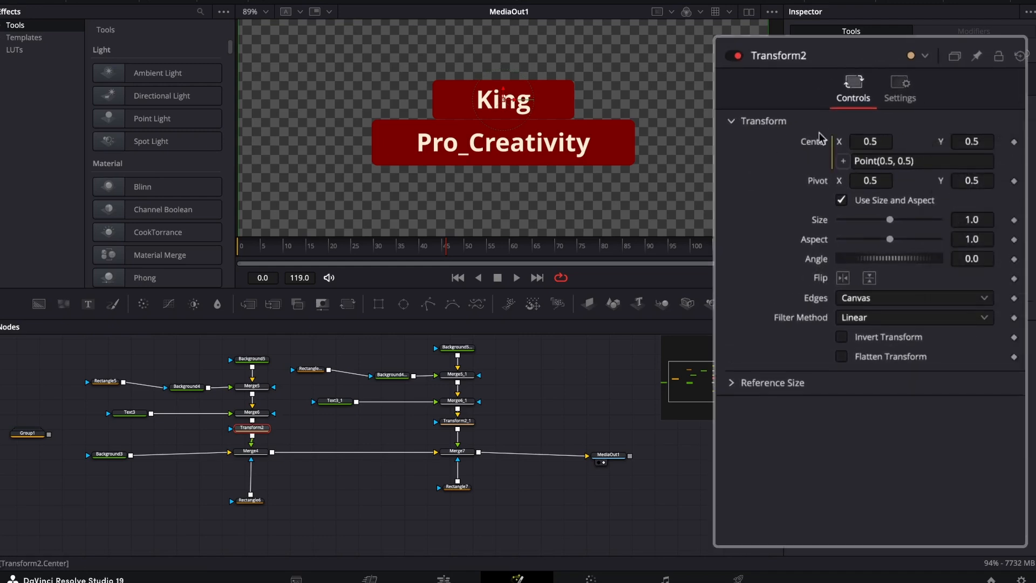
left_click(856, 162)
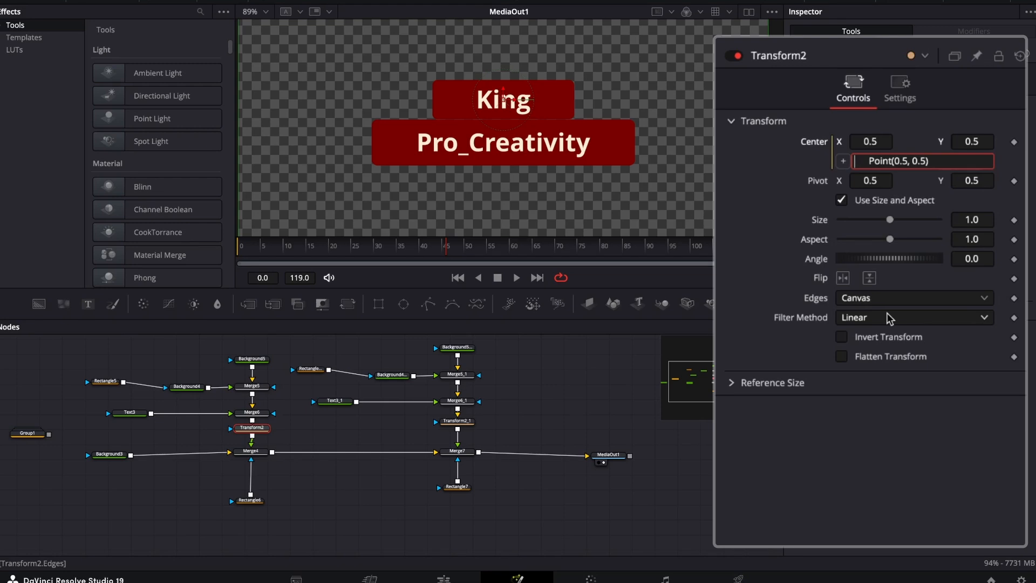
type("iif (")
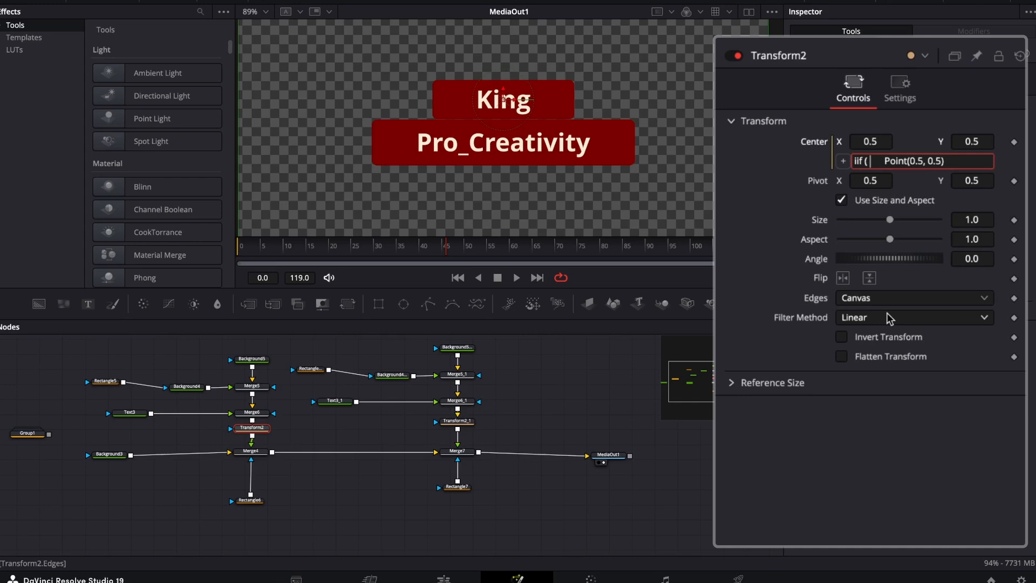
type(" tie")
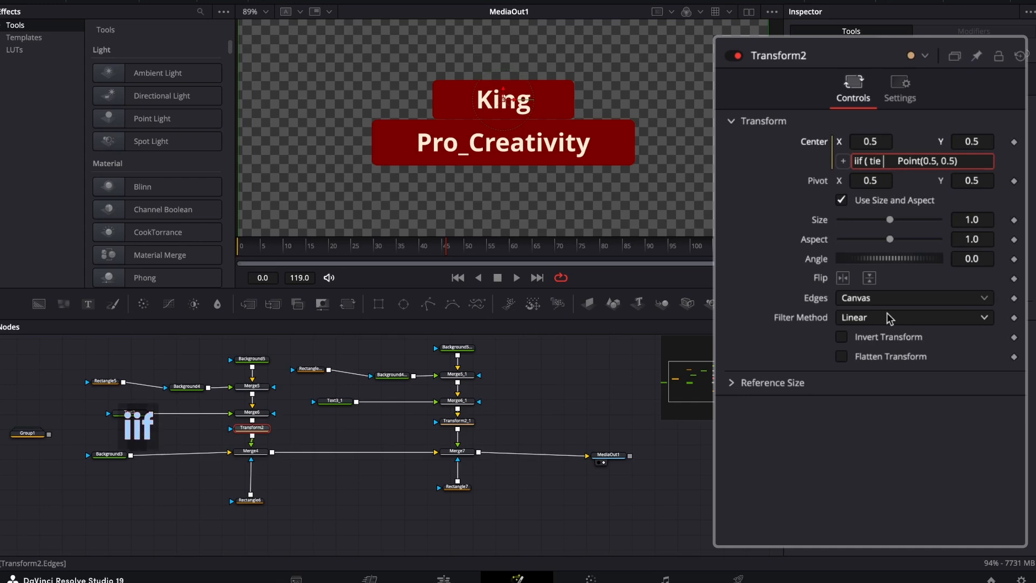
key("BackSpace")
type("me < 8,")
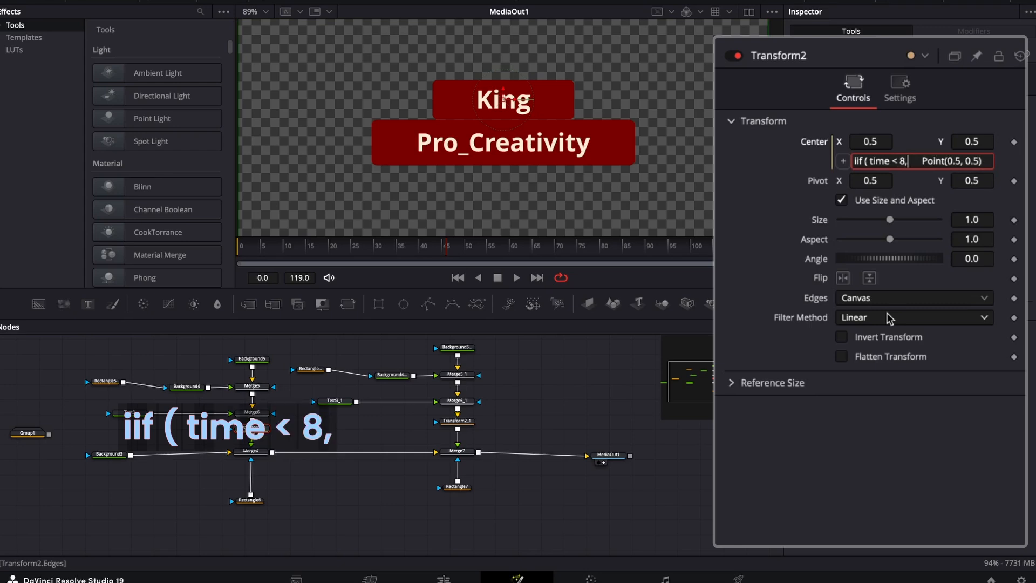
type(" Point")
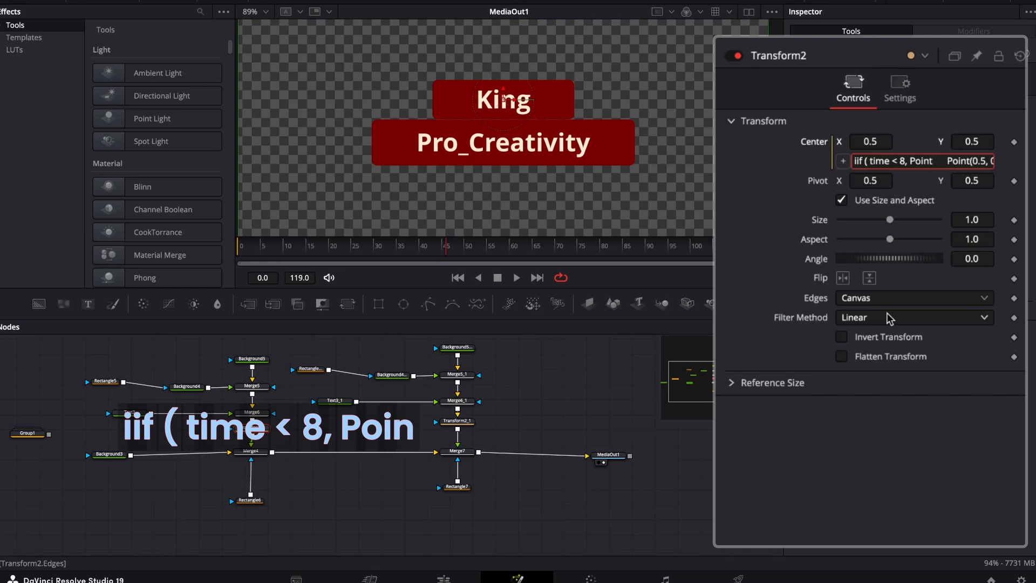
type(" ( ")
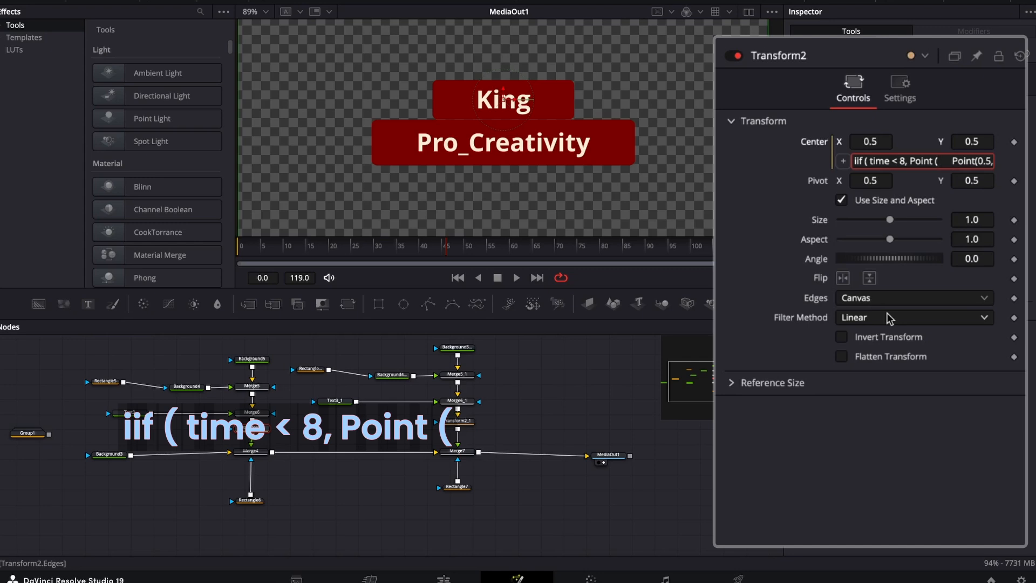
type("0")
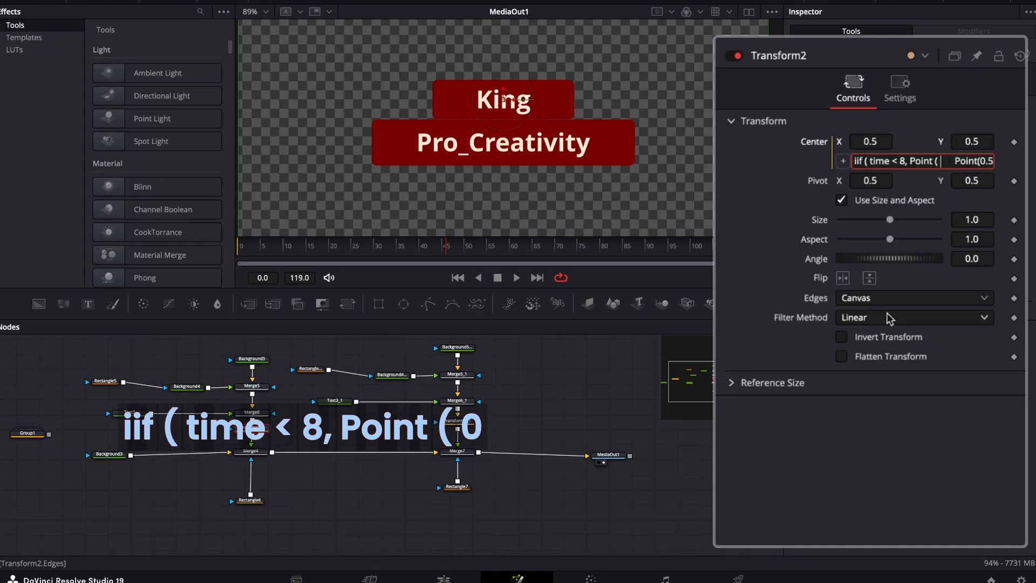
type(".5")
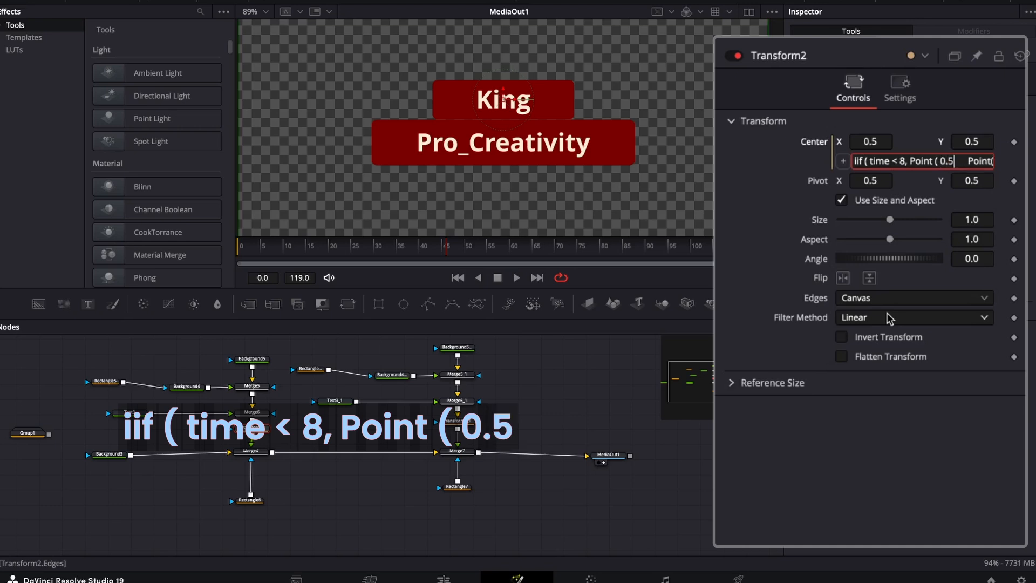
type(",")
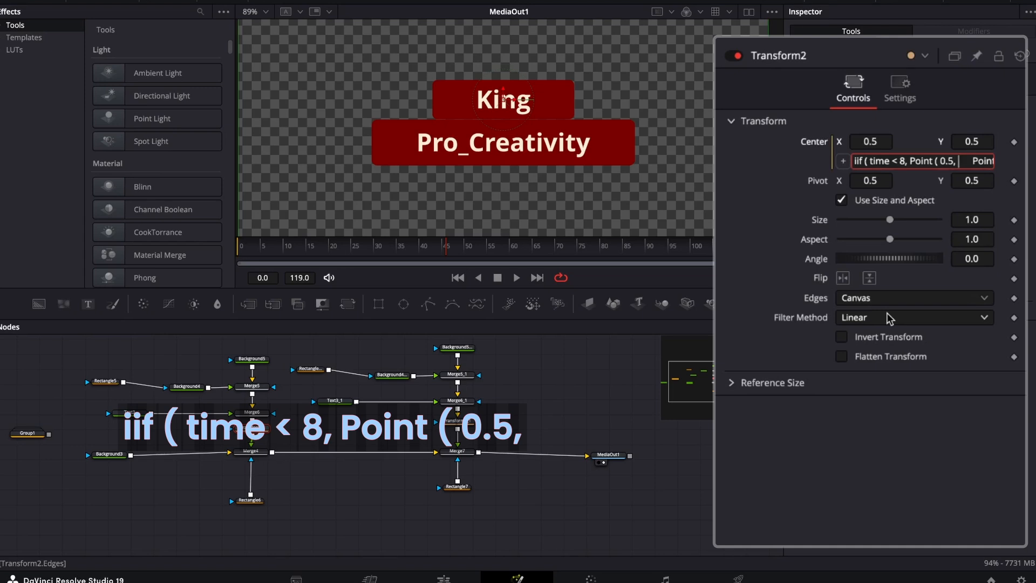
Continue the Center expression with the intro position's start values, "Point ( 0.5, 0.313".
type("0")
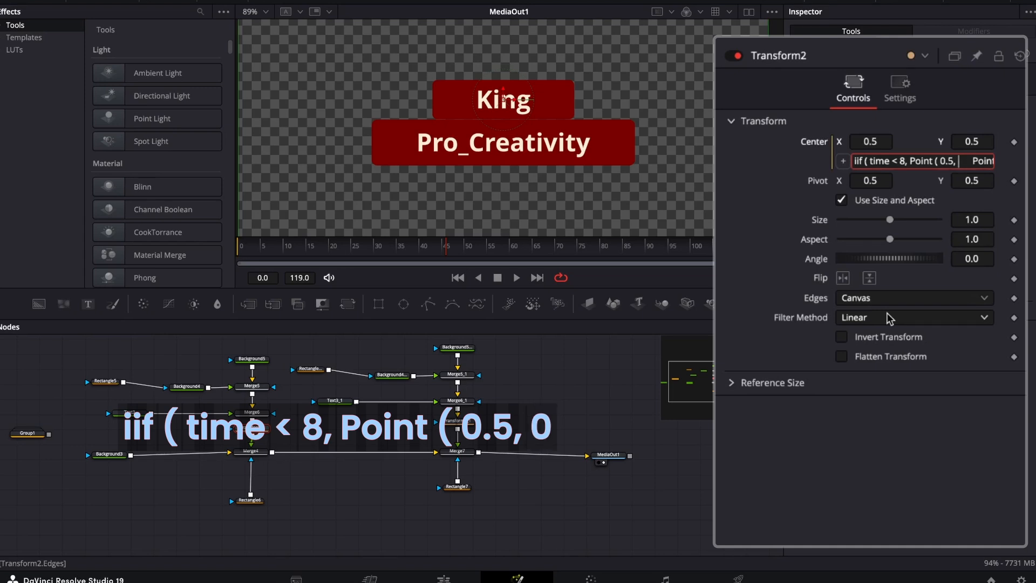
type(".")
type("3")
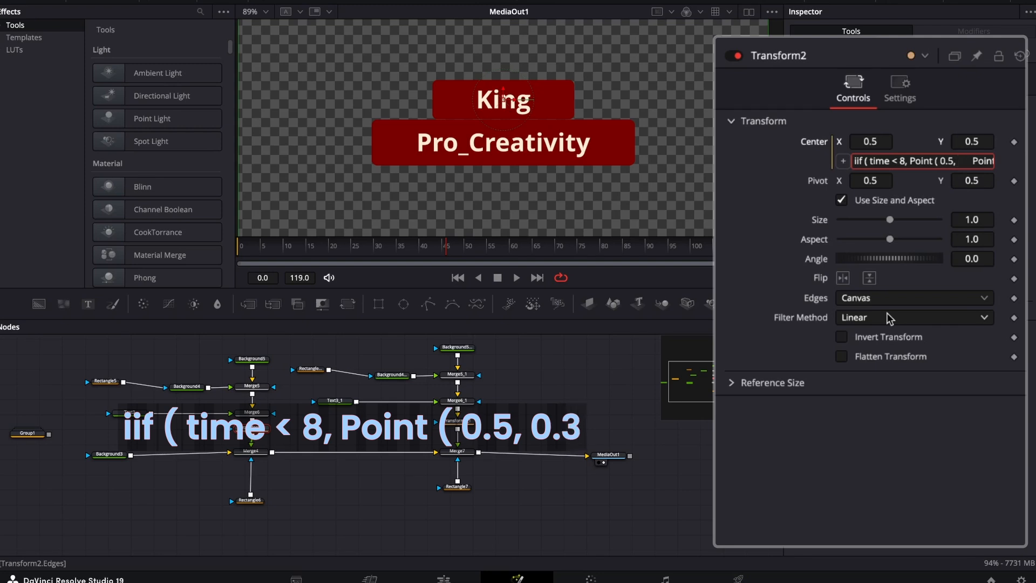
type("1")
type("3")
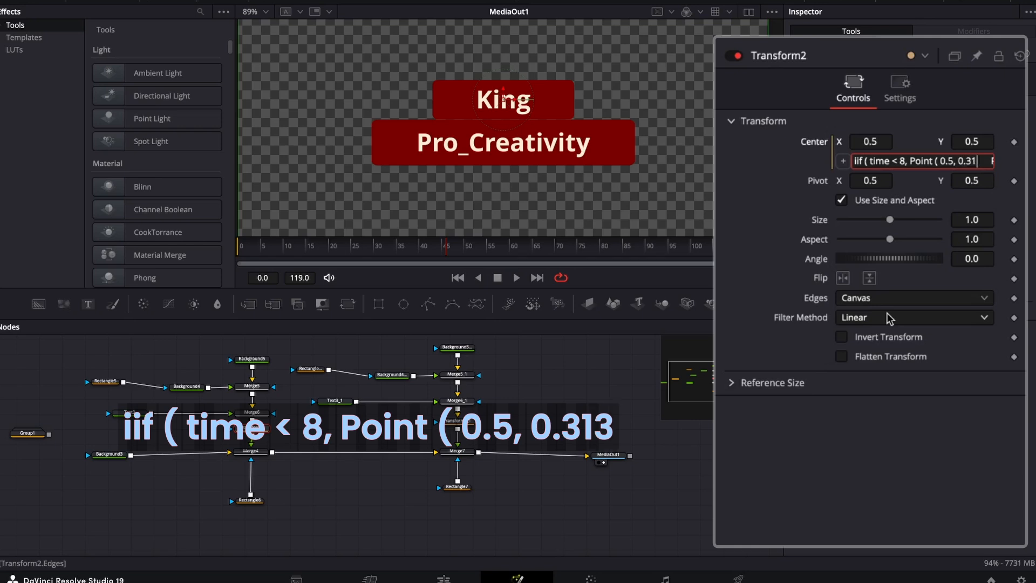
type(" +")
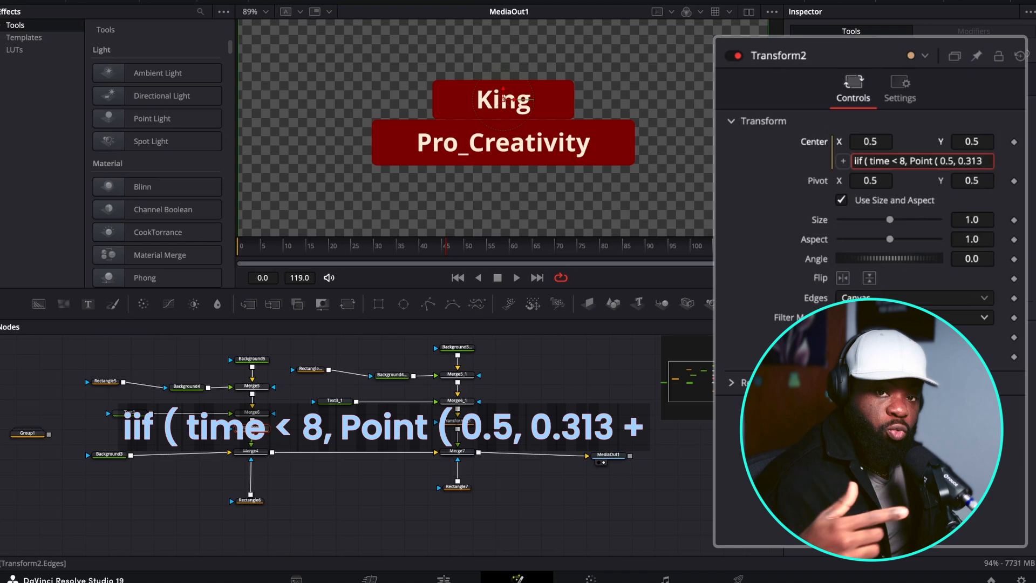
type(" (")
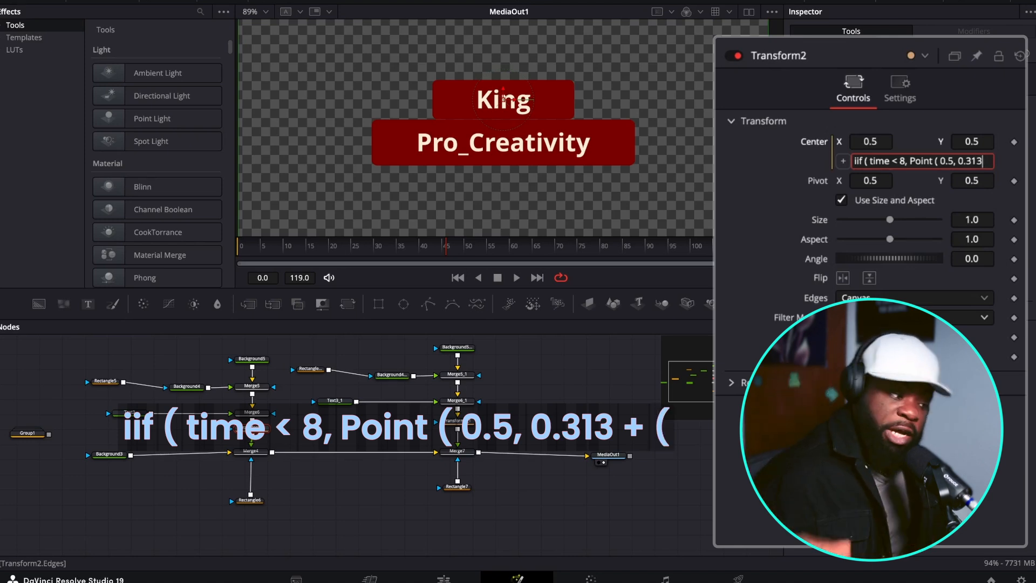
type(" t")
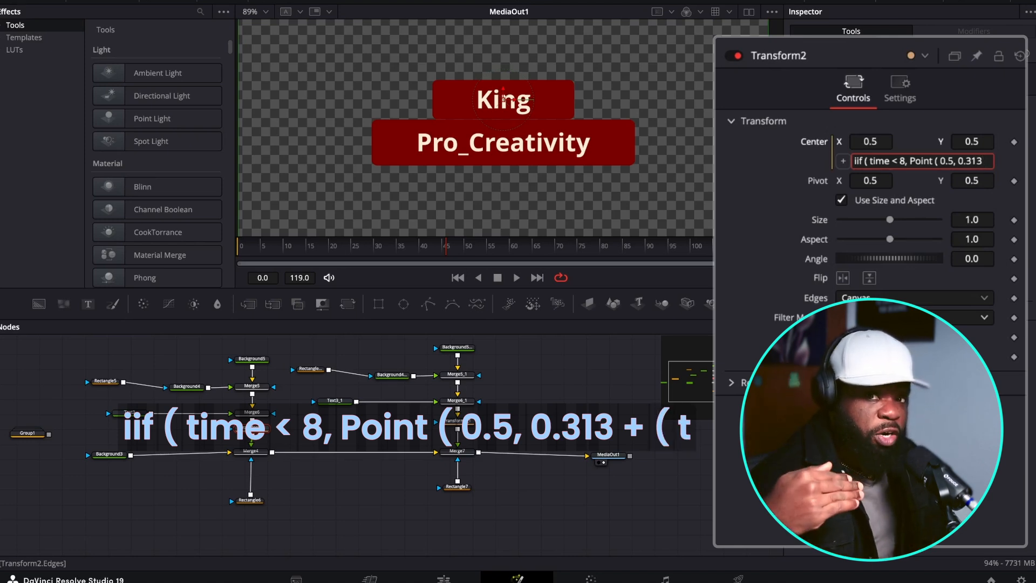
type("im")
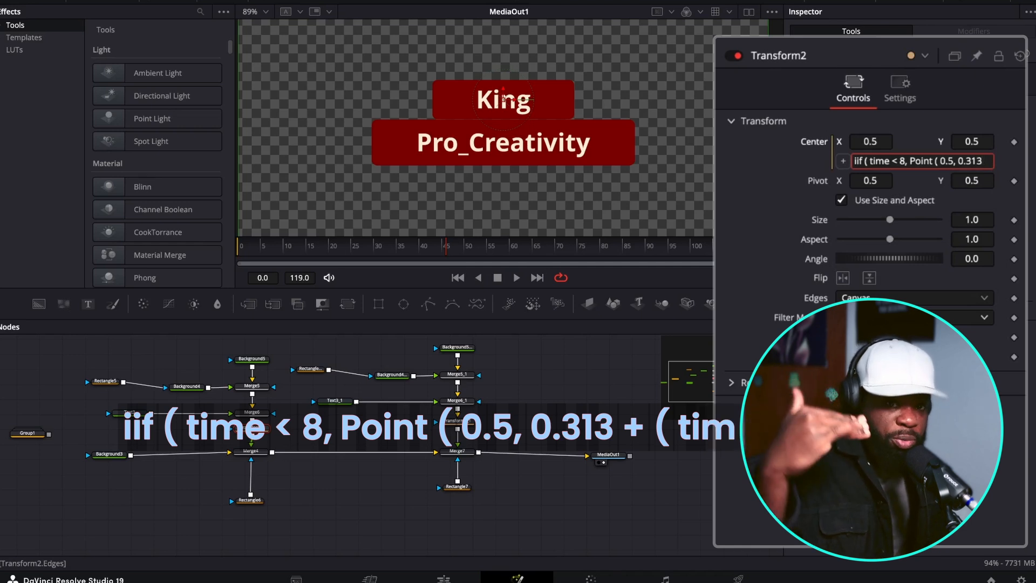
type("e")
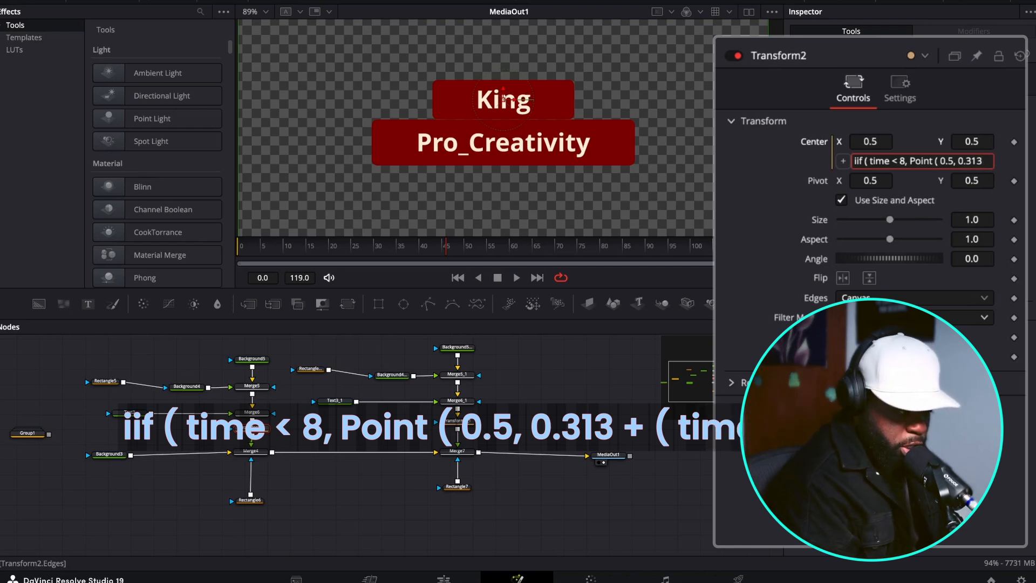
type("+ ")
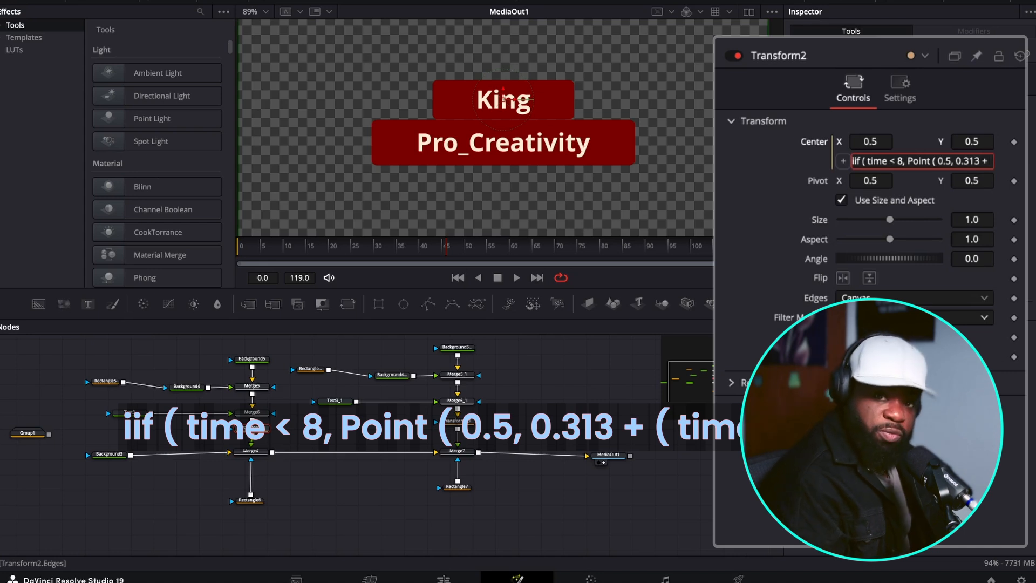
type("( time*0.")
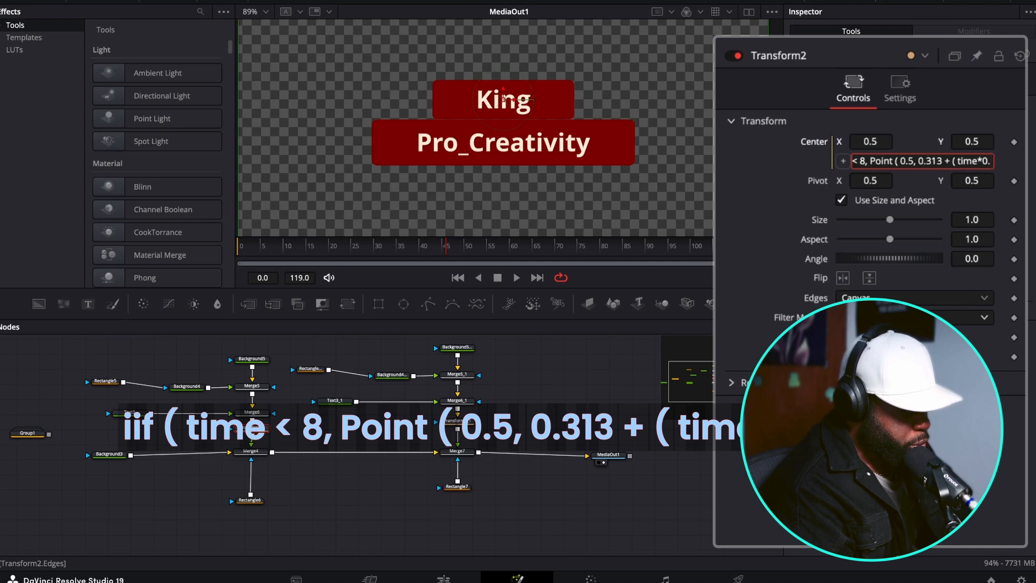
type("02)")
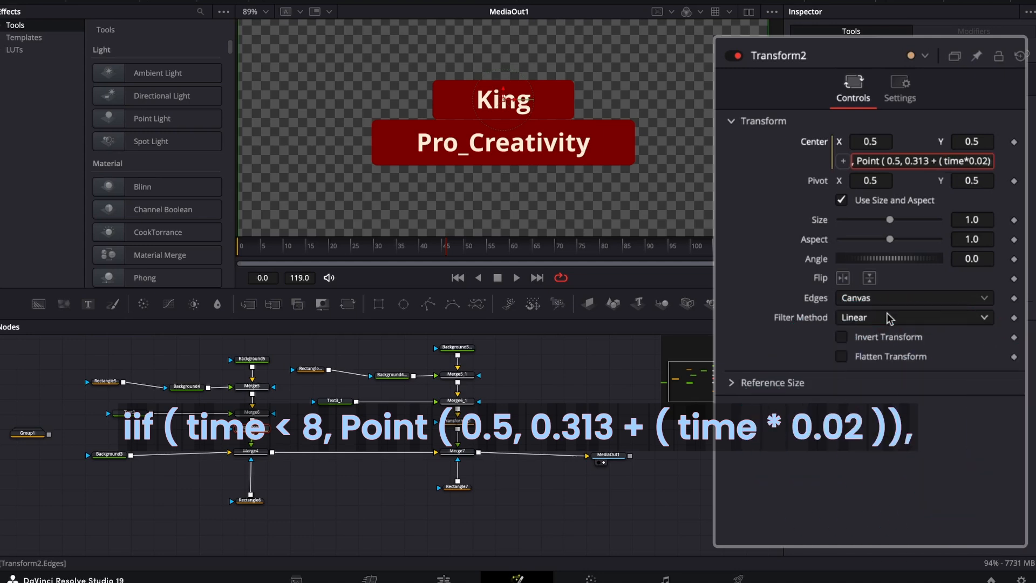
type(")")
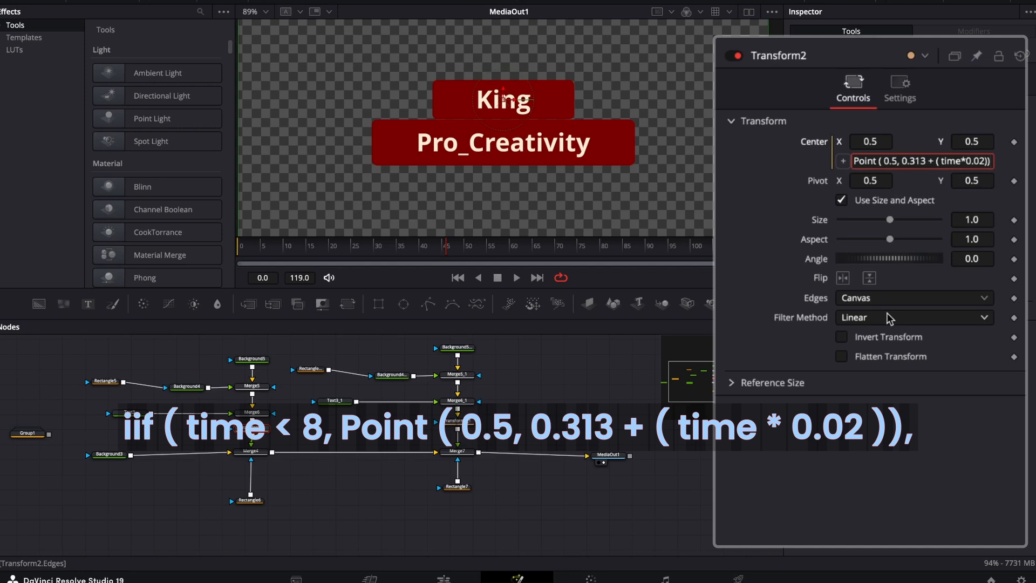
Complete the intro position by adding the time-based Y offset "+ ( time*0.02))," to the Center expression.
type(",")
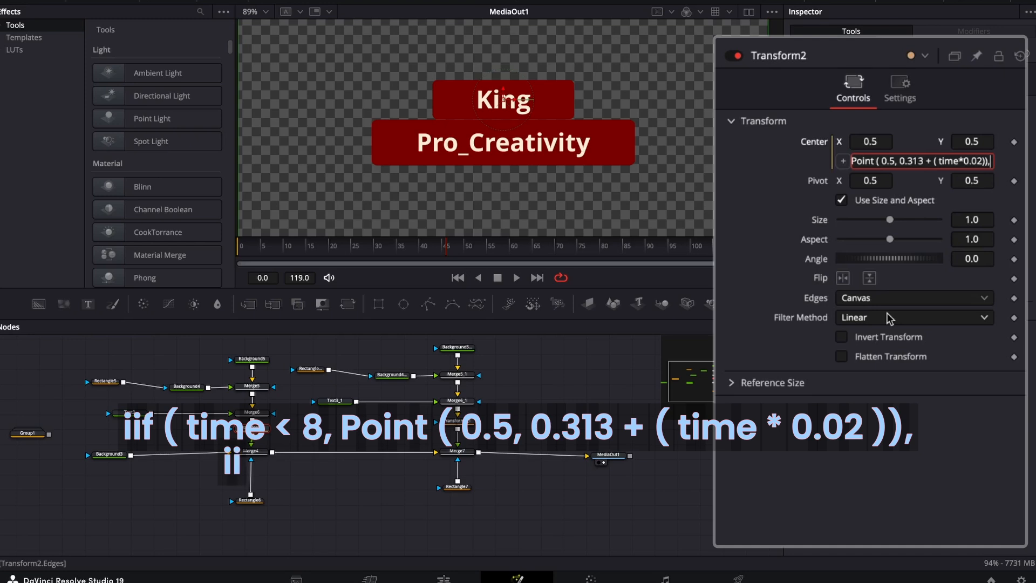
type(" iif( time ")
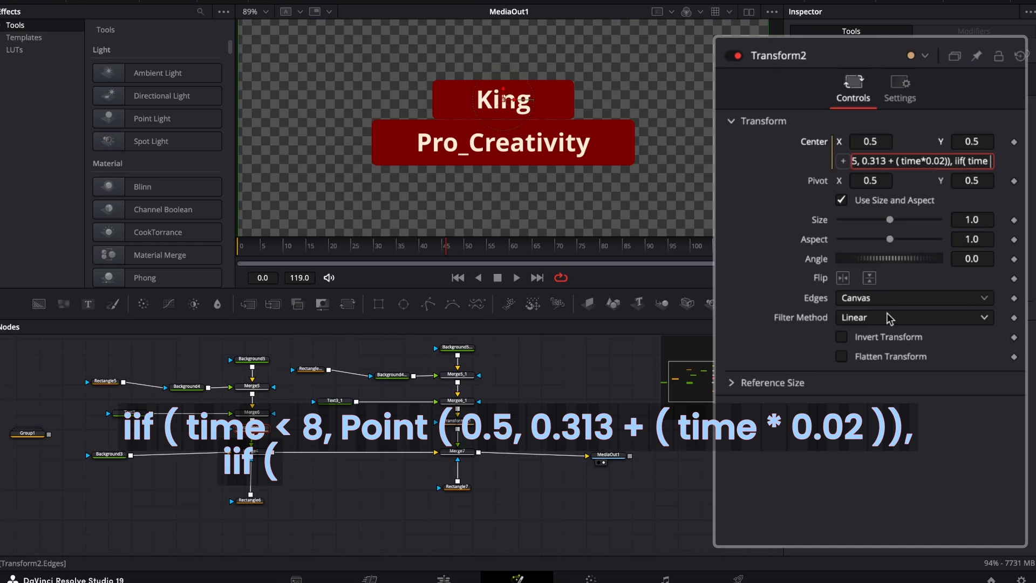
type("> (")
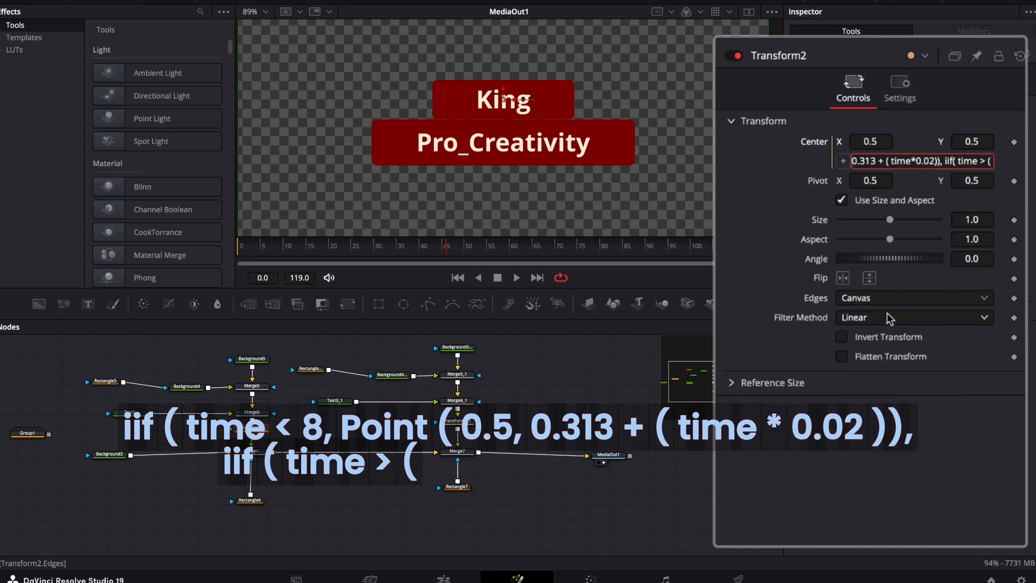
Extend the Center expression with a nested end-of-clip condition, "iif( time > ( comp.renderEnd".
key("BackSpace")
key("BackSpace")
key("BackSpace")
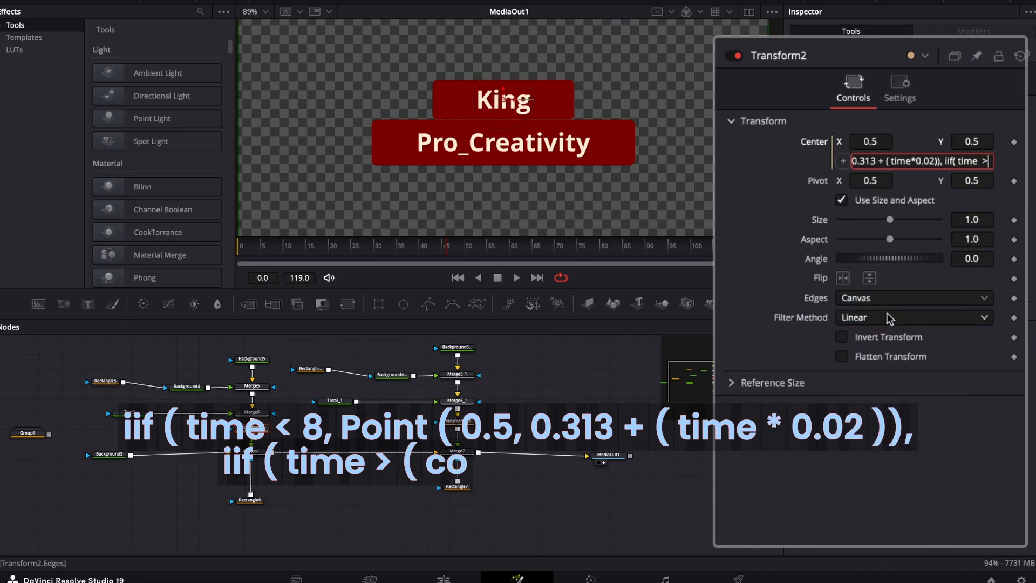
type("> (")
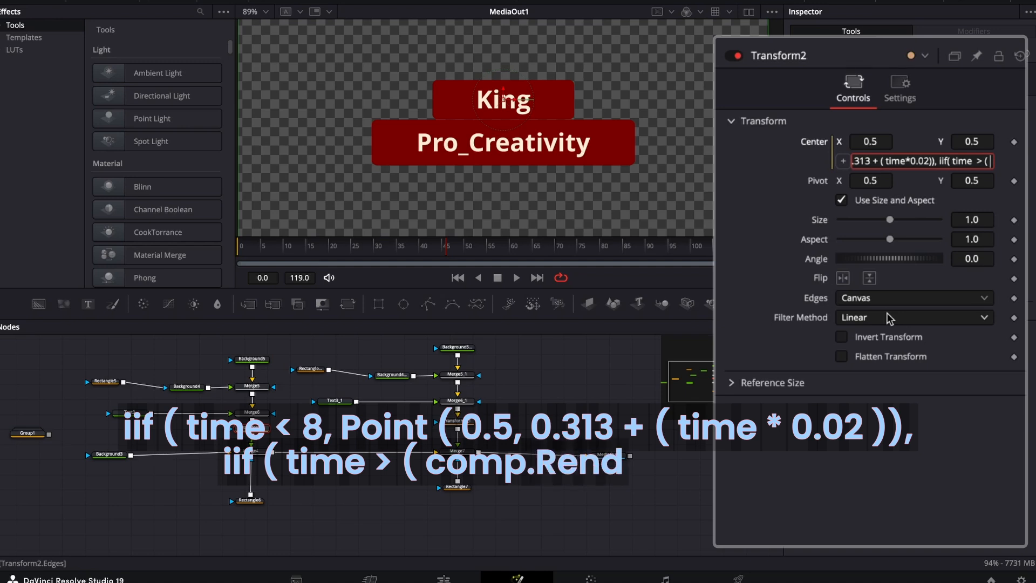
type(" comp.")
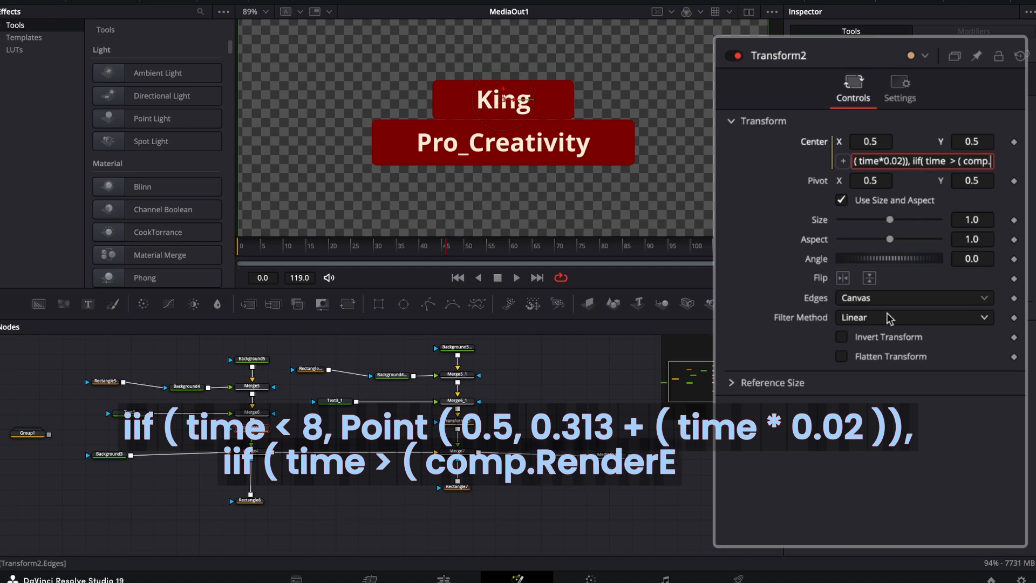
type("renderEnd")
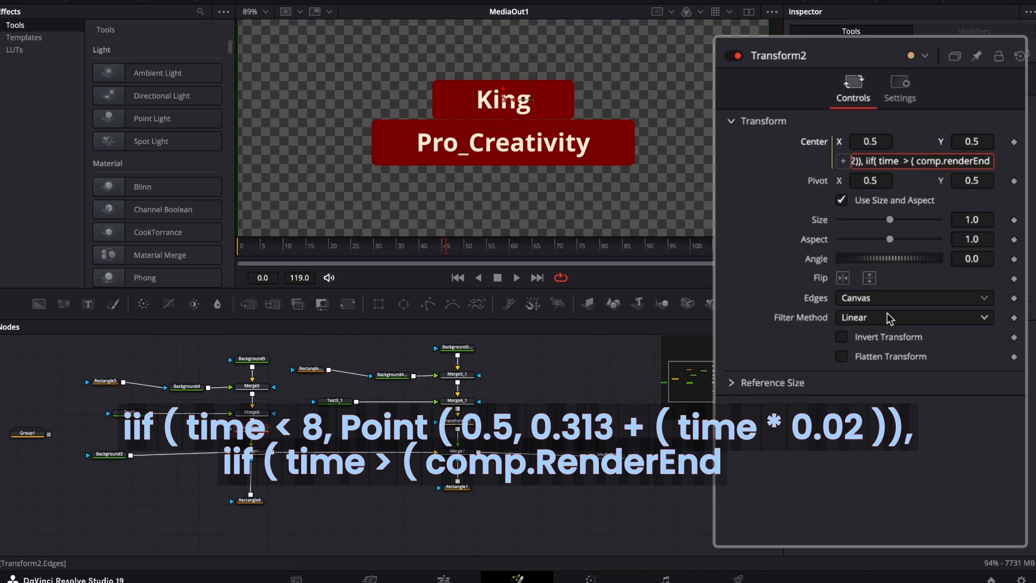
Correct the property name to RenderEnd and close the nested condition with "- 8),".
left_click(948, 164)
key("BackSpace")
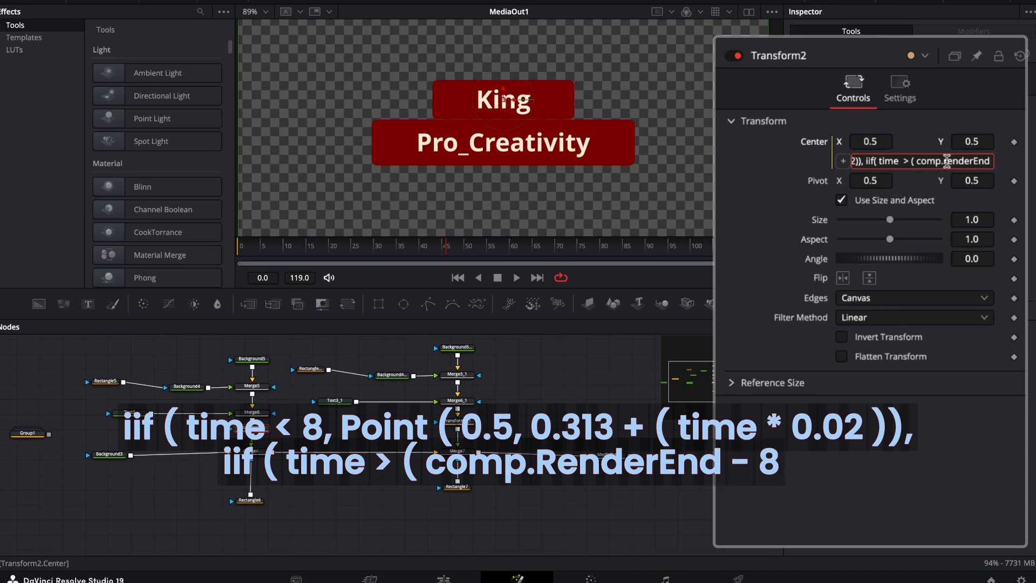
type("R")
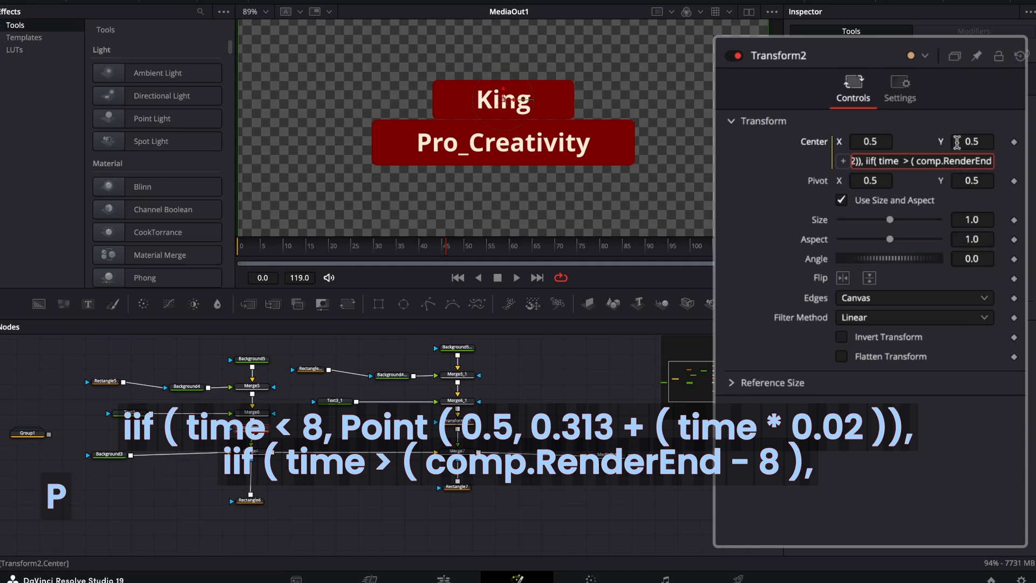
key("End")
type("- 8)")
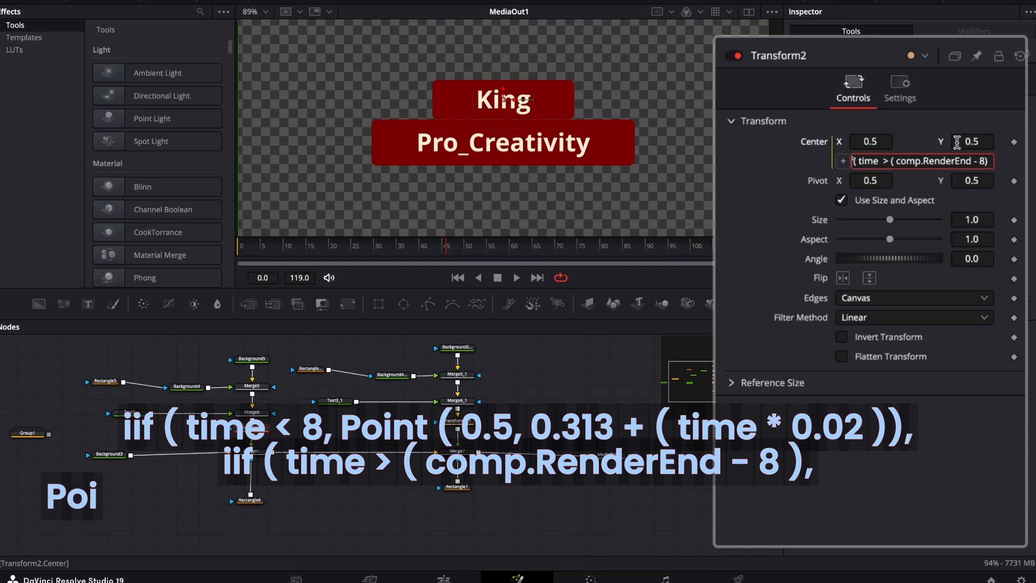
type(", ")
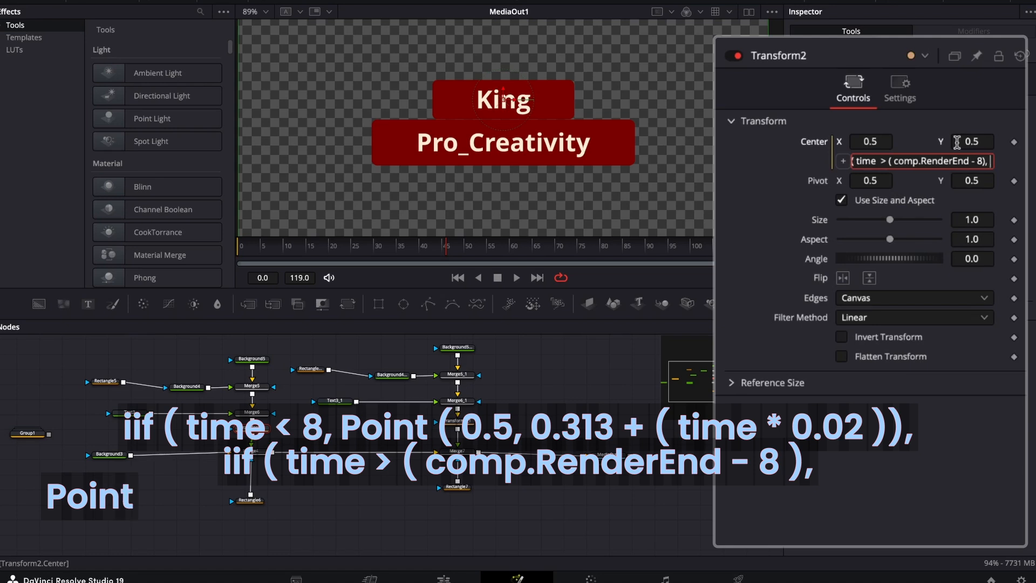
type("Po")
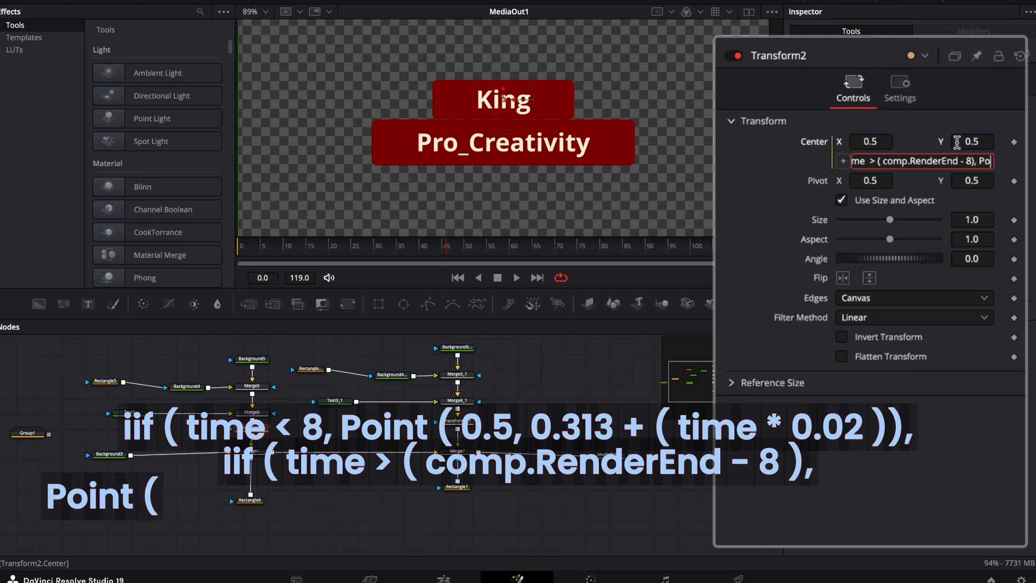
type("int (")
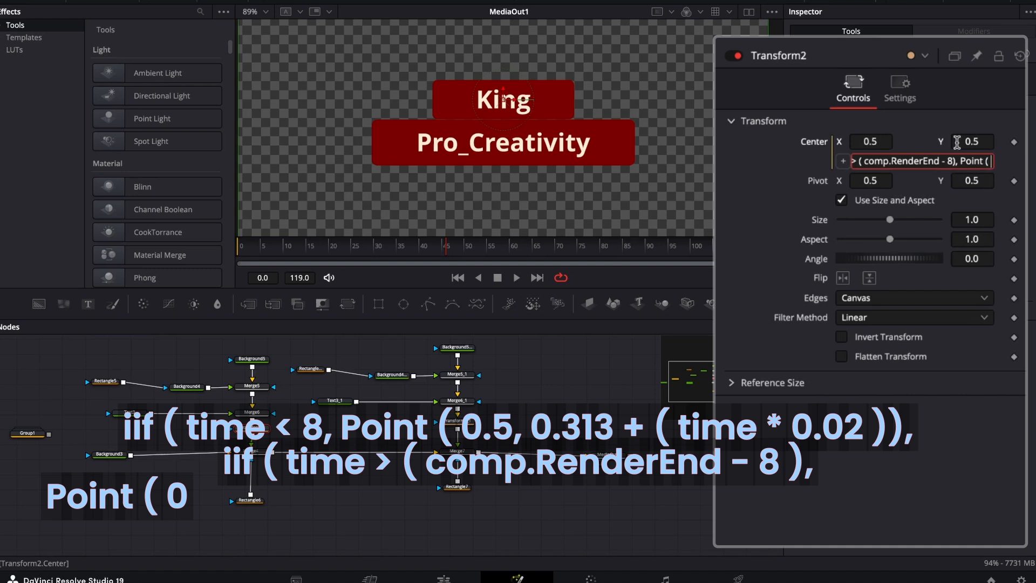
type(" 0.5")
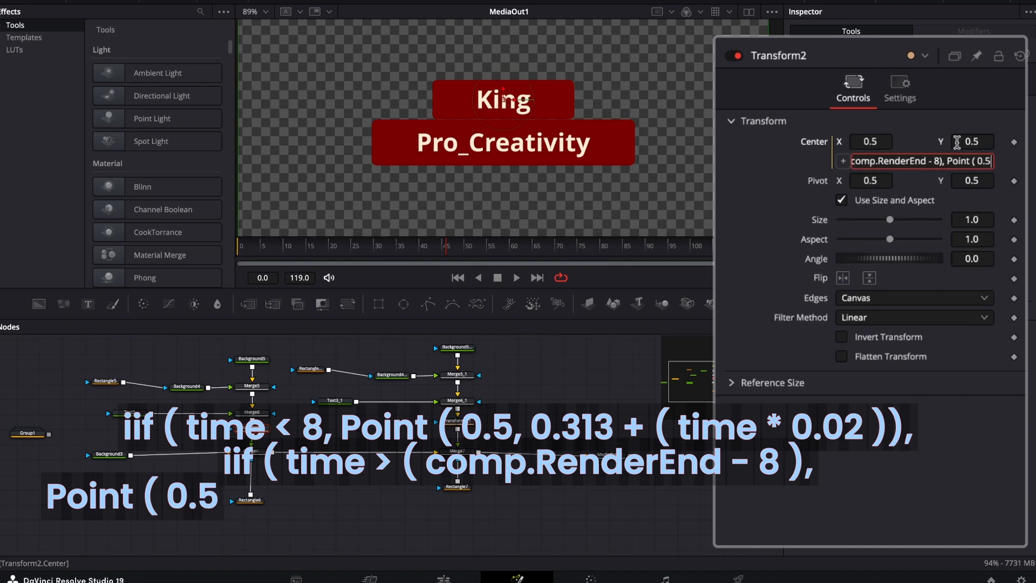
type(" ,0")
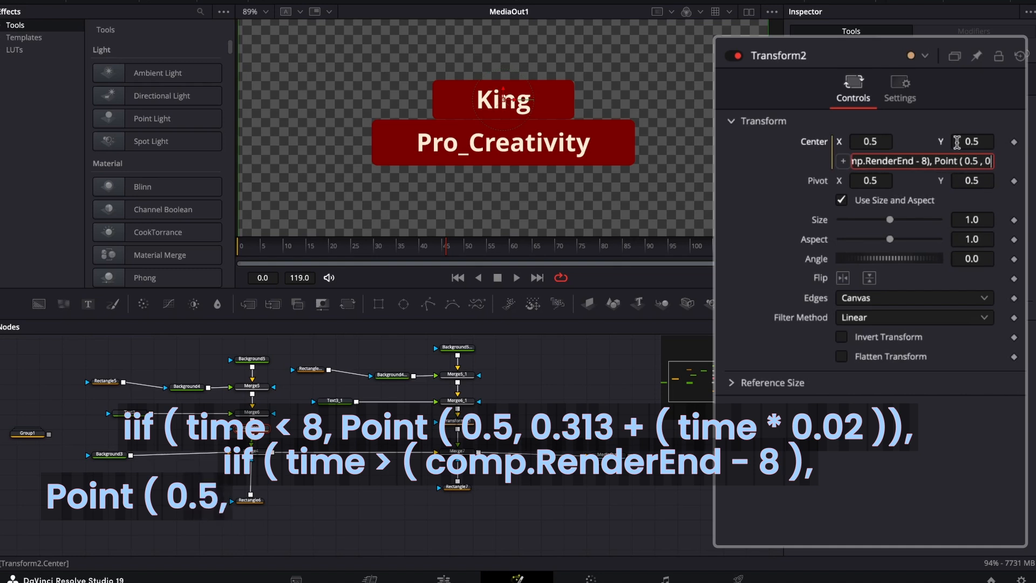
type(".5")
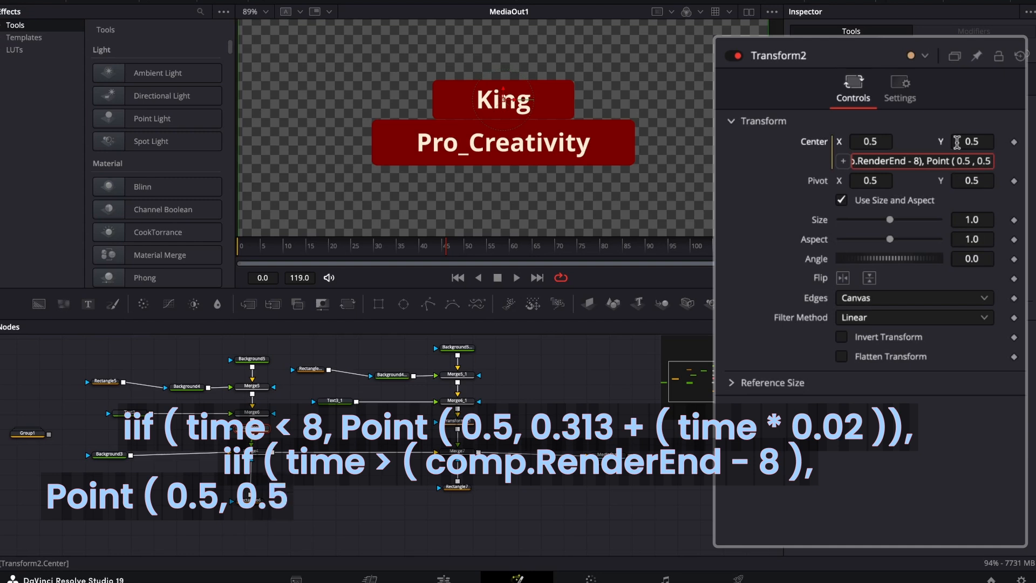
type(" + ( time")
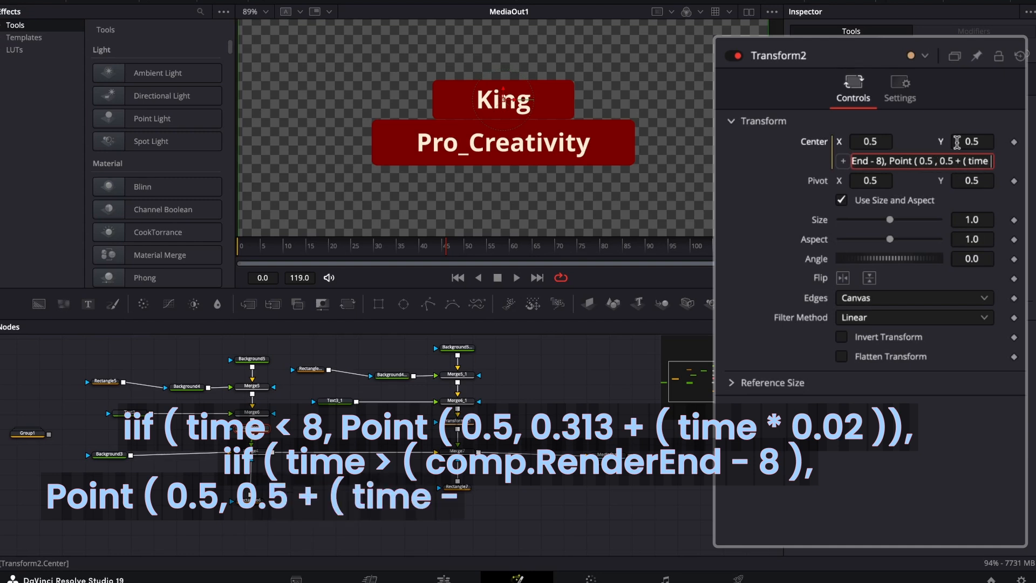
type(" - ( comp.")
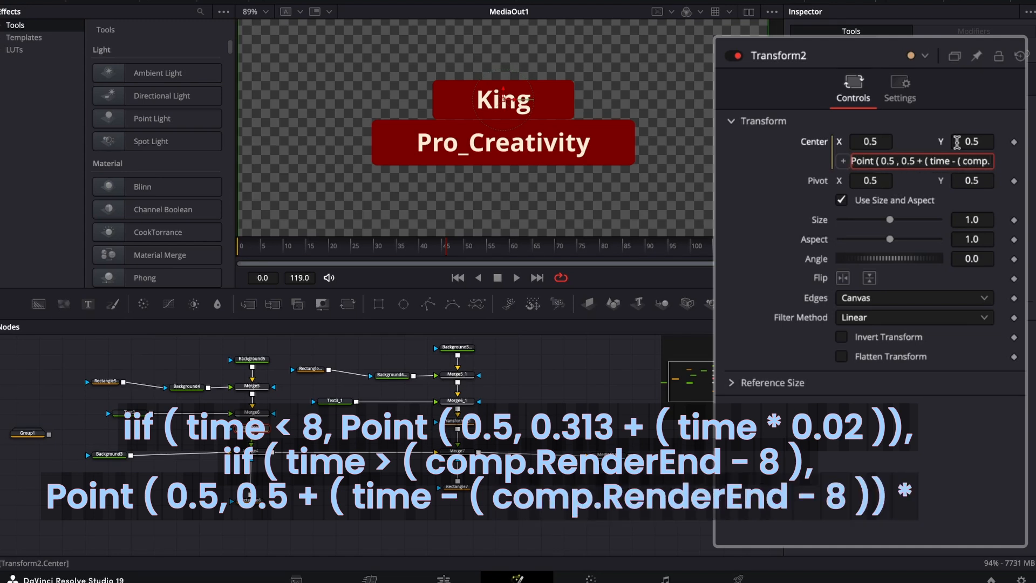
type("Render")
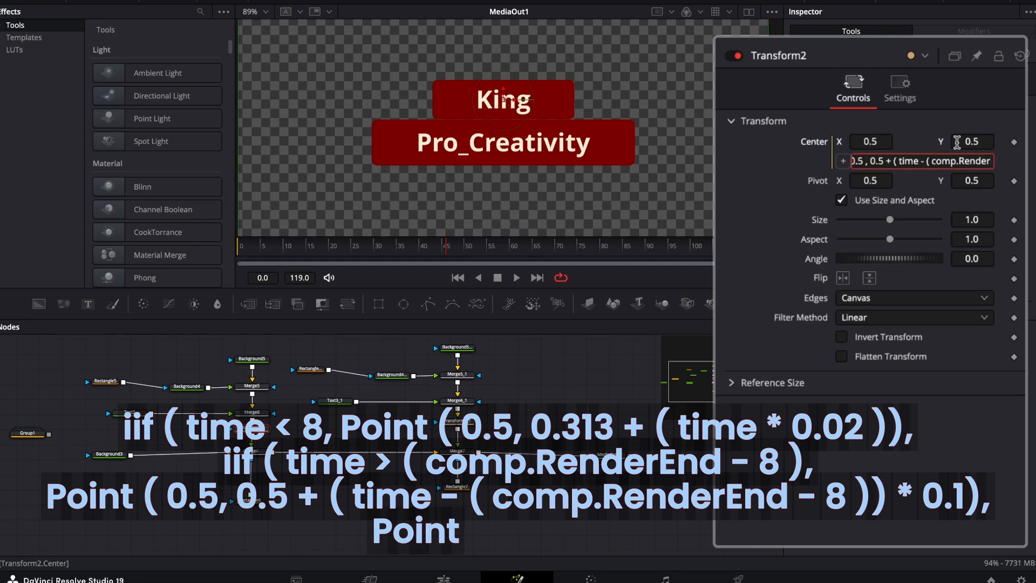
type("End - 8))")
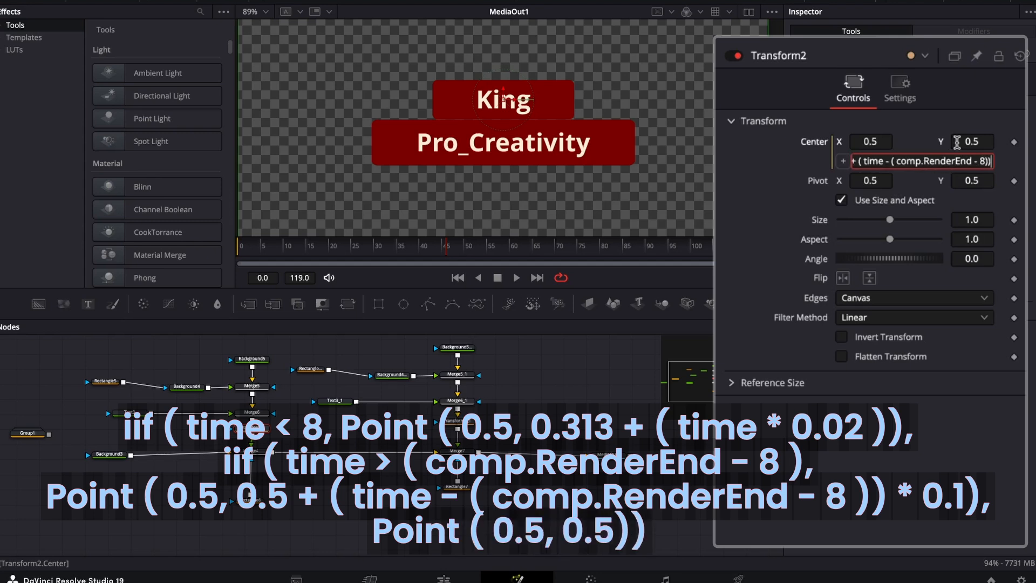
type(")")
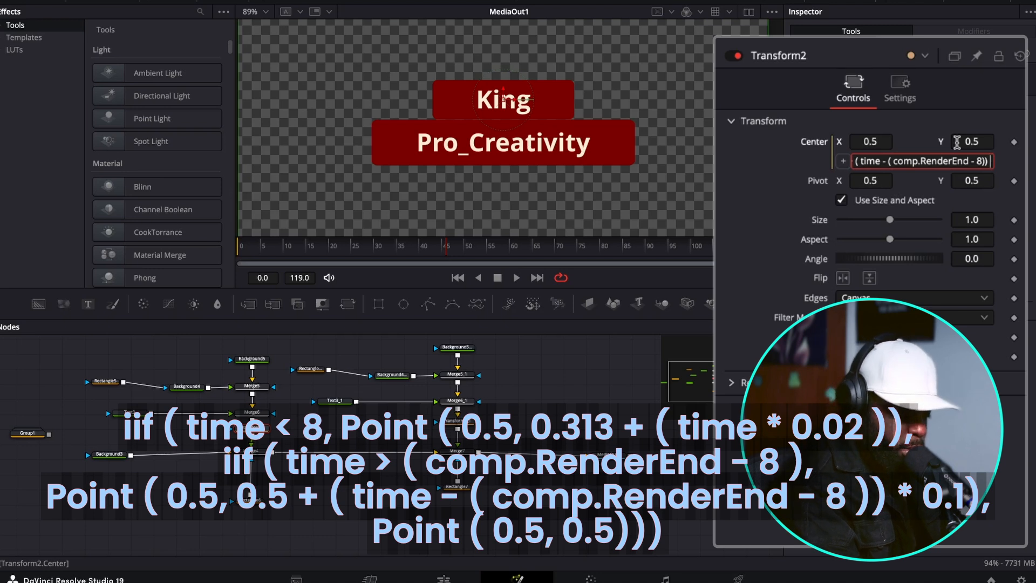
Multiply the outro time offset by 0.1 and close the outro Point with "* 0.1)".
type("*")
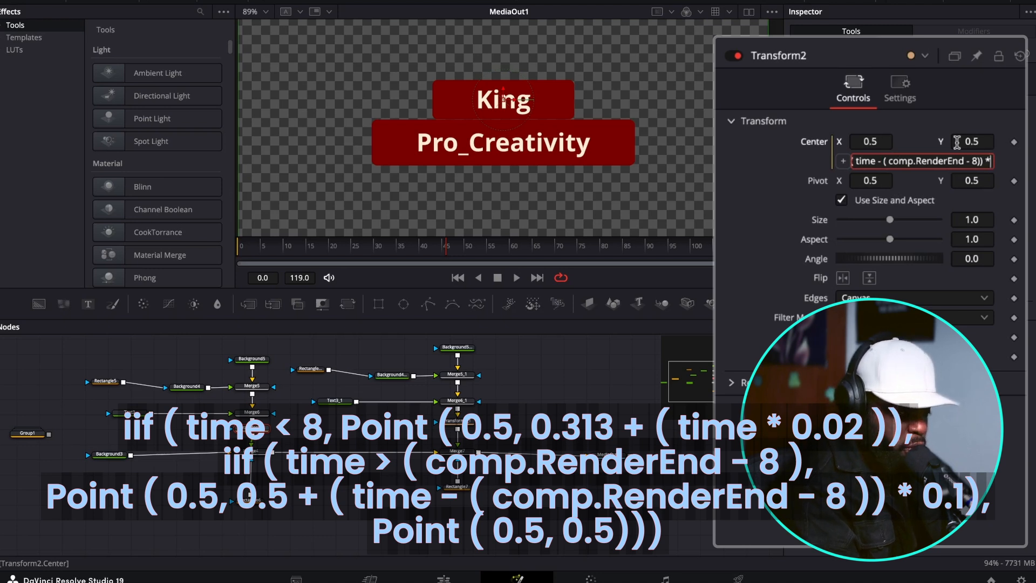
type(" 0.1),    Poi")
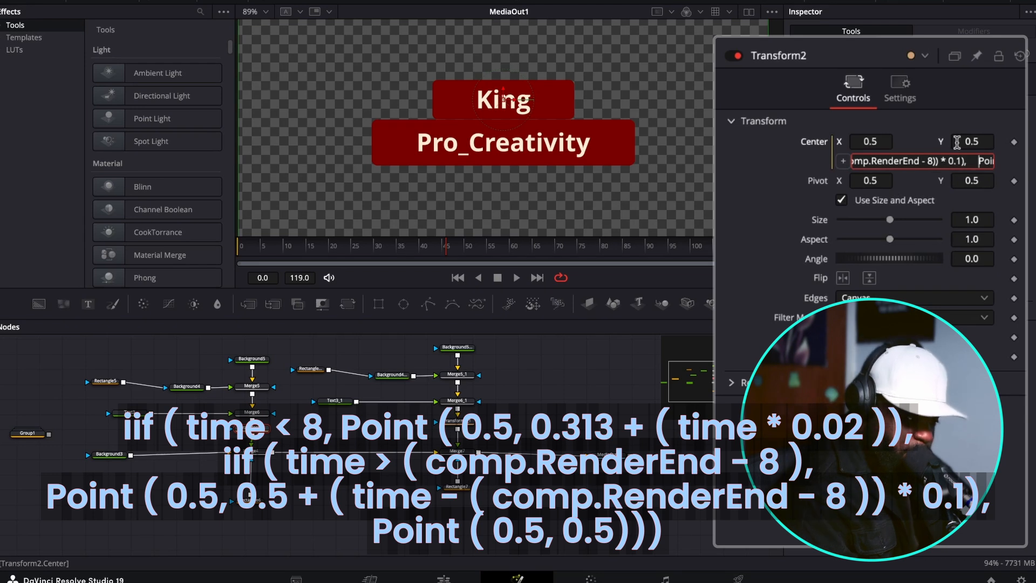
type("nt(")
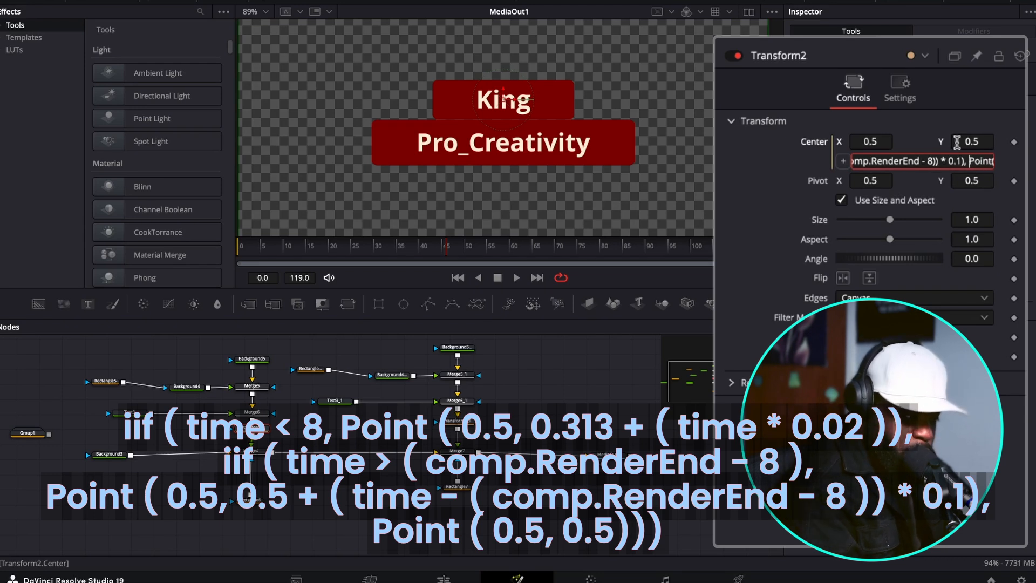
type("0.5, 0.5)")
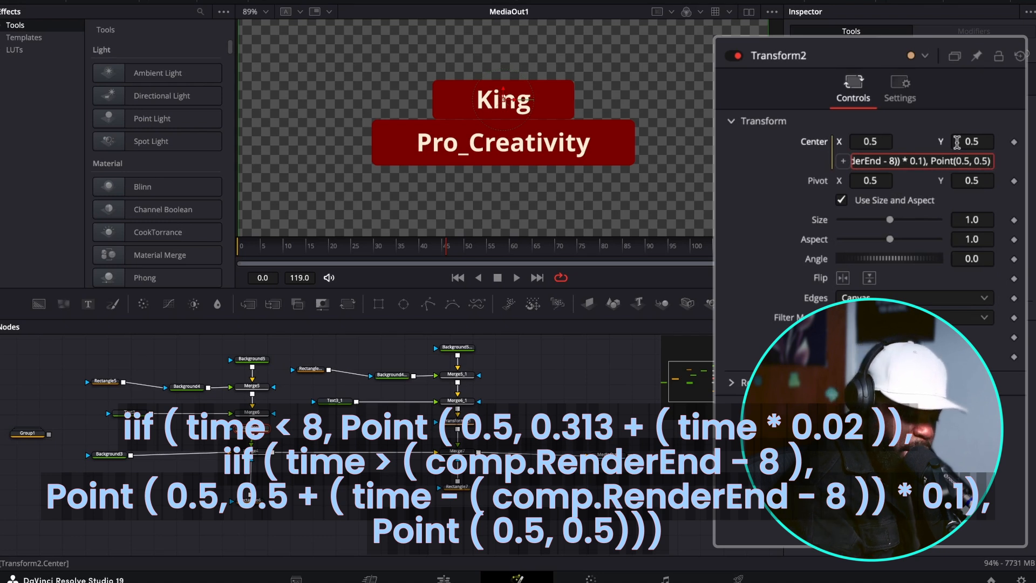
type("))")
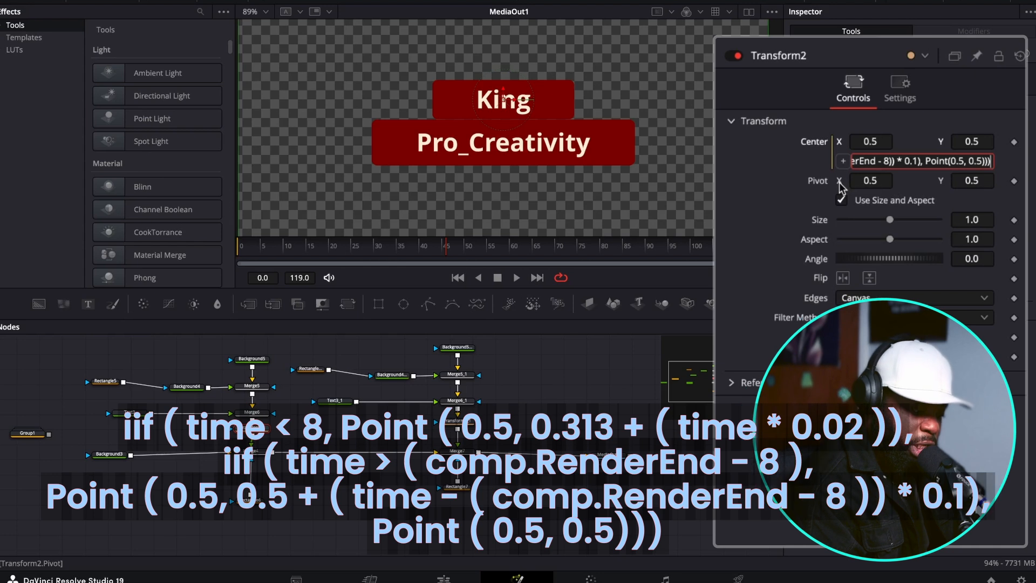
Finish the Center expression with the resting position ", Point(0.5, 0.5)))" and scrub the timeline to preview the animation.
left_click_drag(265, 256, 299, 263)
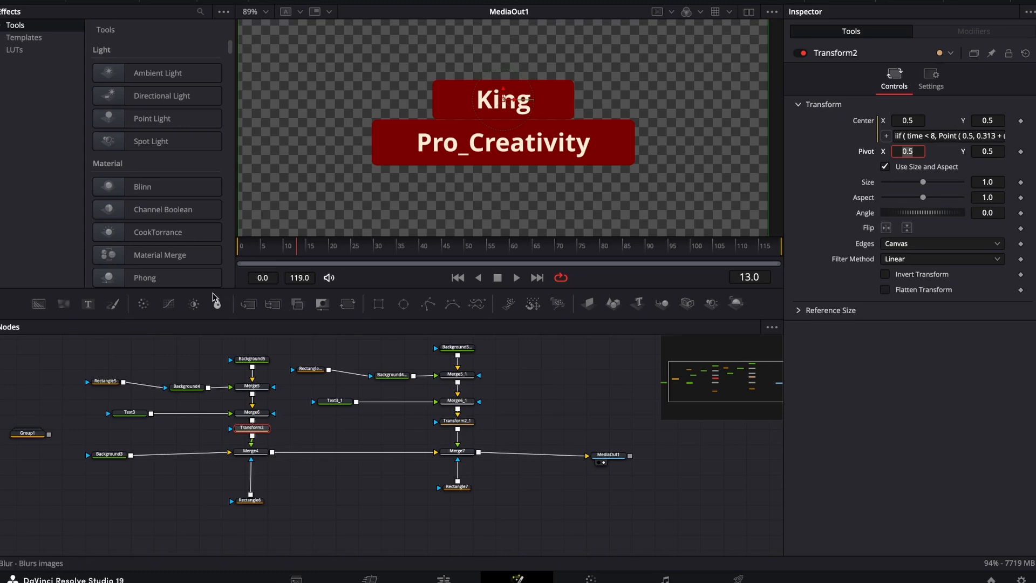
Copy the complete Center expression from Transform2.
left_click(128, 414)
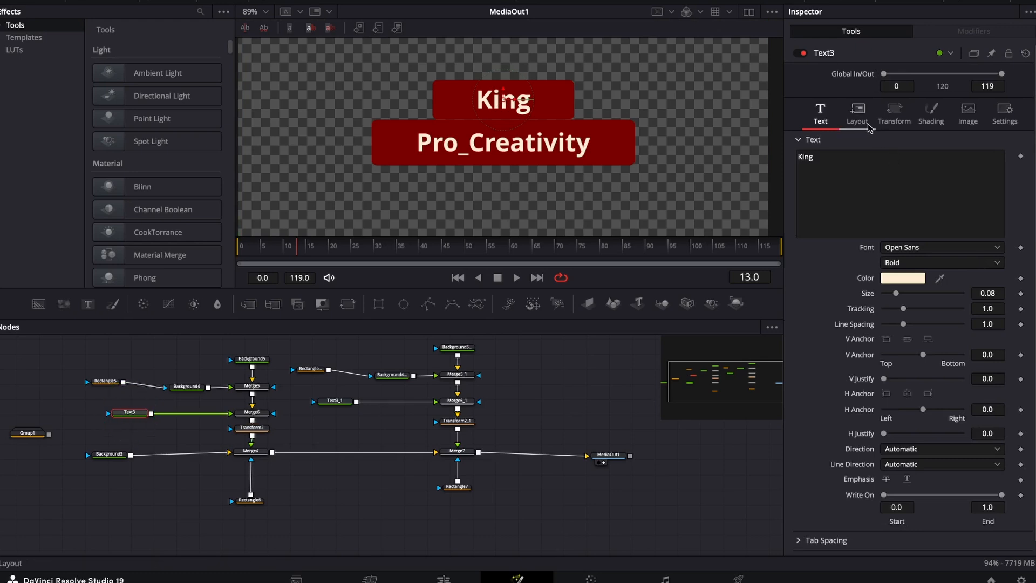
left_click(252, 427)
left_click(915, 135)
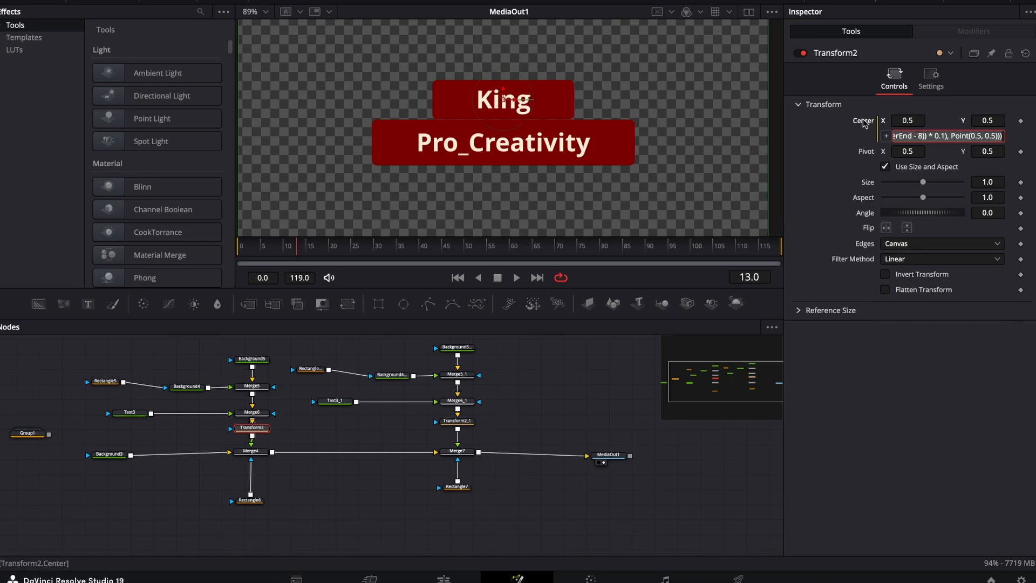
Add an expression to the layout Center of Text3 and replace its default with the expression copied from Transform2.
left_click(133, 415)
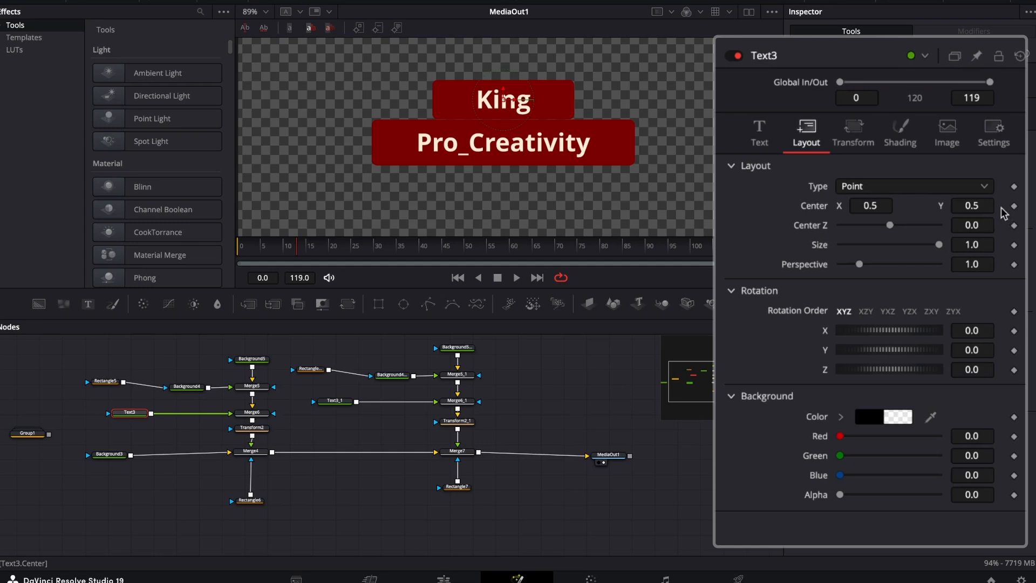
right_click(1003, 212)
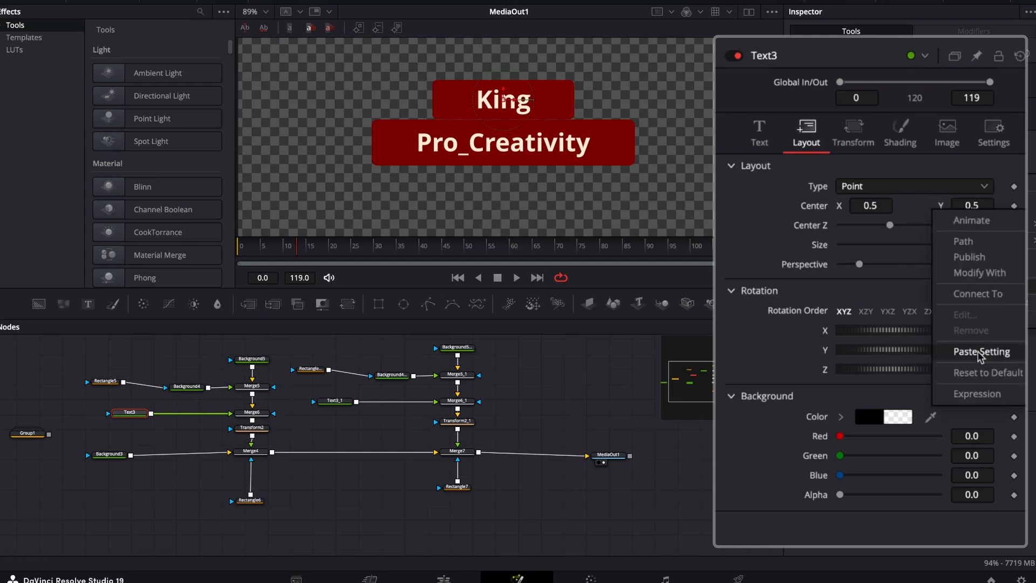
left_click(975, 393)
left_click(927, 225)
key("BackSpace")
key("BackSpace")
key("BackSpace")
key("BackSpace")
key("BackSpace")
key("BackSpace")
key("BackSpace")
key("BackSpace")
key("BackSpace")
key("BackSpace")
key("BackSpace")
key("BackSpace")
key("BackSpace")
key("BackSpace")
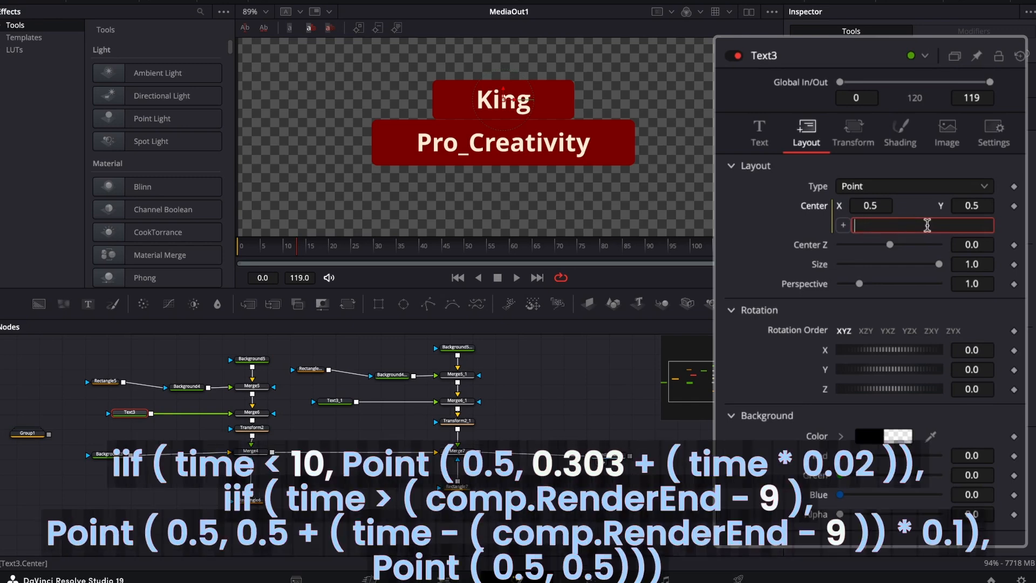
type("iif(time < 10, Point(0.5, 0.303 + (time * 0.02)), iif(time > (comp.RenderEnd - 8), Point(0.5, 0.5 + (time - (comp.RenderEnd - 8)) * 0.1), Point(0.5, 0.5)))")
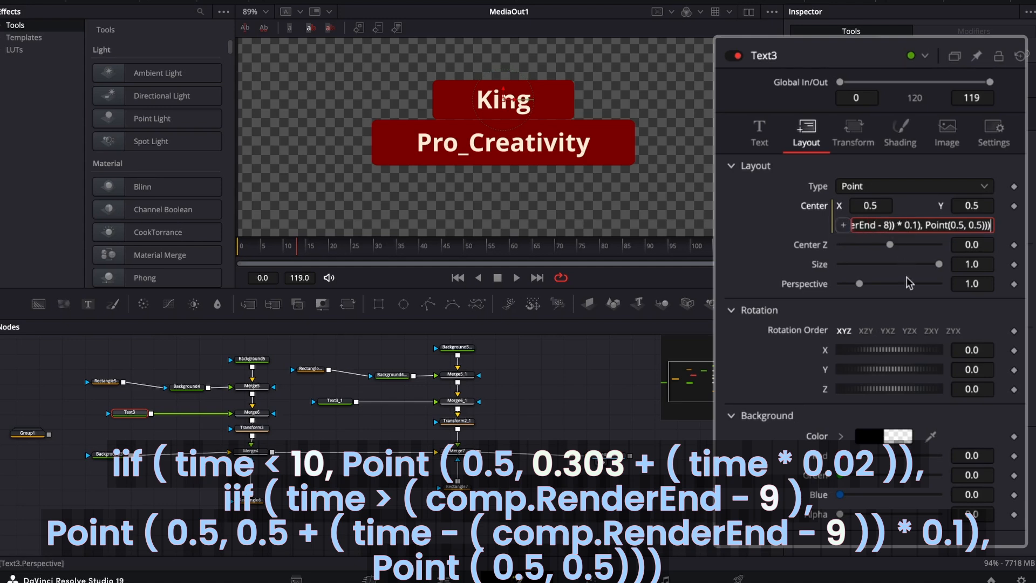
Set the RenderEnd offset in the outro Point of Text3's Center expression to 9.
key("Left")
key("Left")
key("Left")
key("Left")
key("Left")
key("Left")
key("Left")
key("Left")
key("Left")
key("Left")
key("Left")
key("Left")
key("Left")
key("Left")
key("Left")
key("Left")
key("Left")
key("Left")
Set the RenderEnd offset in the end-of-clip condition of Text3's Center expression to 9.
key("Left")
key("Left")
key("Left")
key("Left")
key("Left")
key("Left")
key("Left")
key("Left")
key("Left")
key("Left")
key("BackSpace")
type("9")
key("Left")
key("Left")
key("Left")
key("Left")
key("Left")
key("Left")
key("Left")
key("Left")
key("Left")
key("Left")
key("Left")
key("Left")
key("Left")
key("Left")
key("Left")
key("Left")
key("Left")
key("Left")
key("Left")
key("Left")
key("Left")
key("Left")
key("Left")
key("Left")
key("Left")
key("Left")
key("Left")
key("Left")
key("Left")
key("Left")
key("Left")
key("Left")
key("Left")
key("Left")
key("Left")
key("Left")
key("Left")
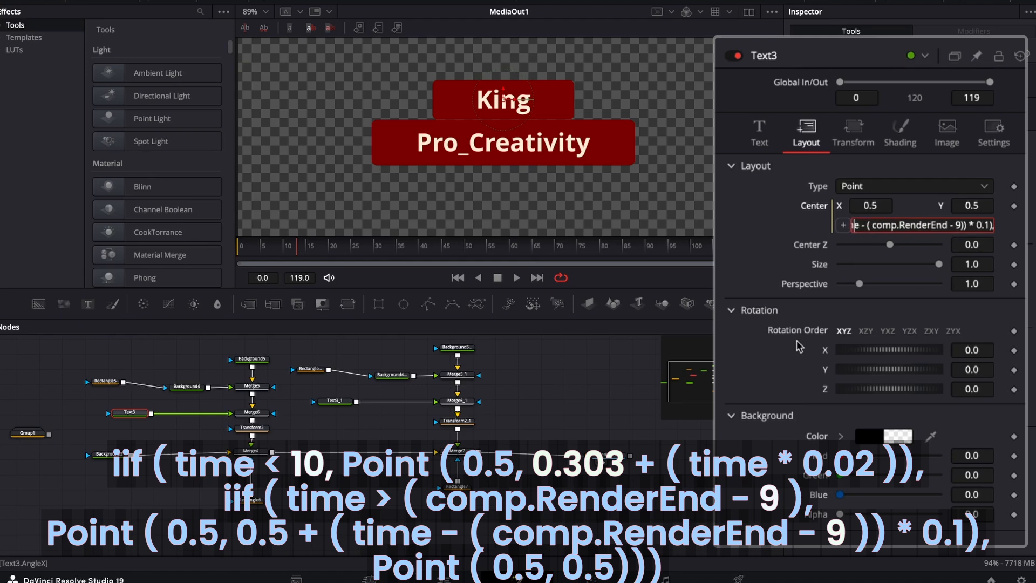
key("Left")
key("Left")
key("Left")
key("Left")
key("Left")
key("Left")
key("Left")
key("Left")
key("Left")
key("Left")
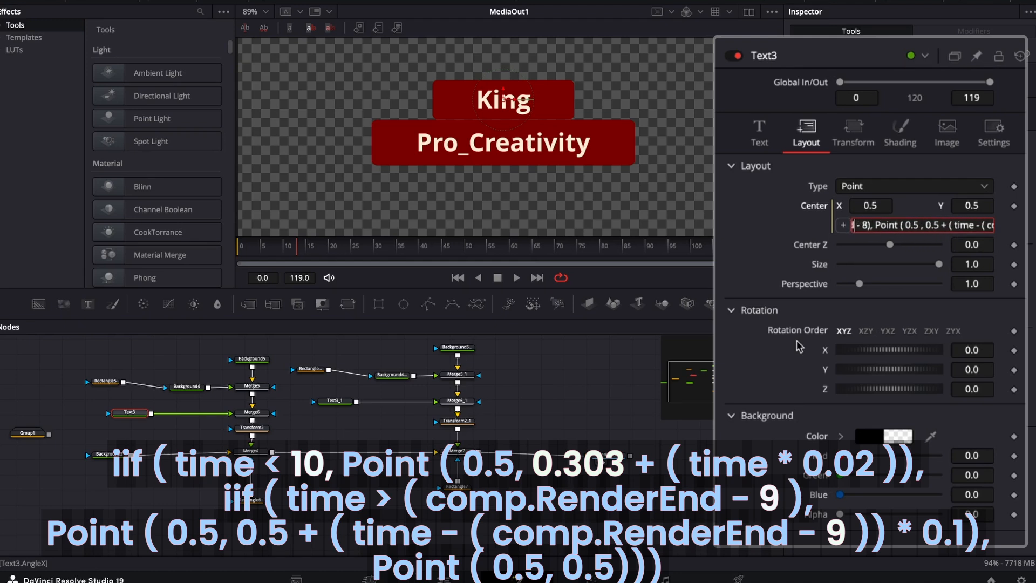
key("Right")
key("Right")
key("Right")
key("Right")
key("Right")
key("Right")
key("Right")
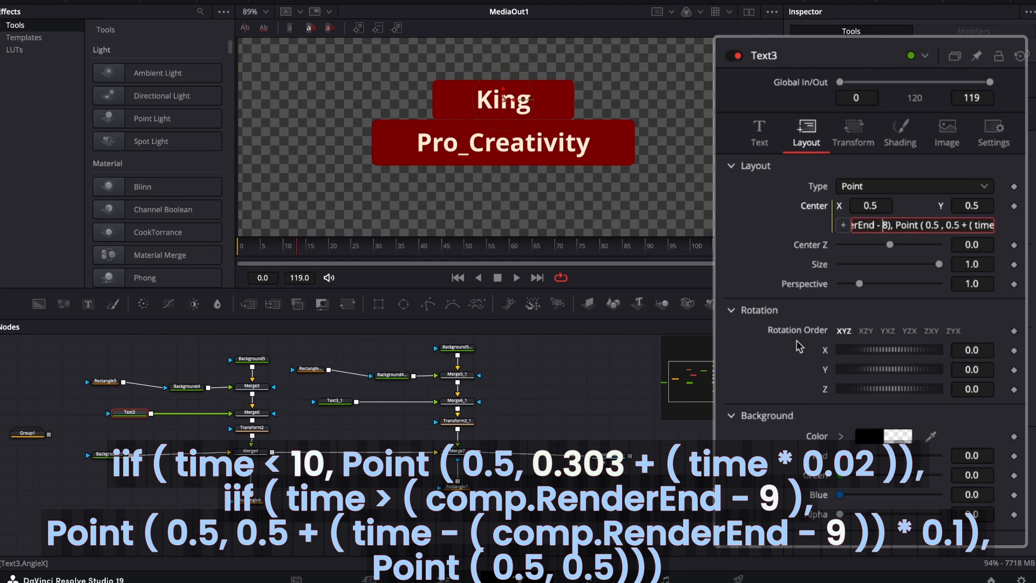
key("Delete")
type("9")
Set the intro start Y value in Text3's Center expression to 0.303.
key("Left")
key("Left")
key("Left")
key("Left")
key("Left")
key("Left")
key("Left")
key("Left")
key("Left")
key("Left")
key("Left")
key("Left")
key("Left")
key("Left")
key("Left")
key("Left")
key("Left")
key("Left")
key("Left")
key("Left")
key("Left")
key("Left")
key("Left")
key("Left")
key("Left")
key("Left")
key("Left")
key("Left")
key("Left")
key("Left")
key("Left")
key("Left")
key("Left")
key("Left")
key("Left")
key("Left")
key("Left")
key("Left")
key("Left")
key("Left")
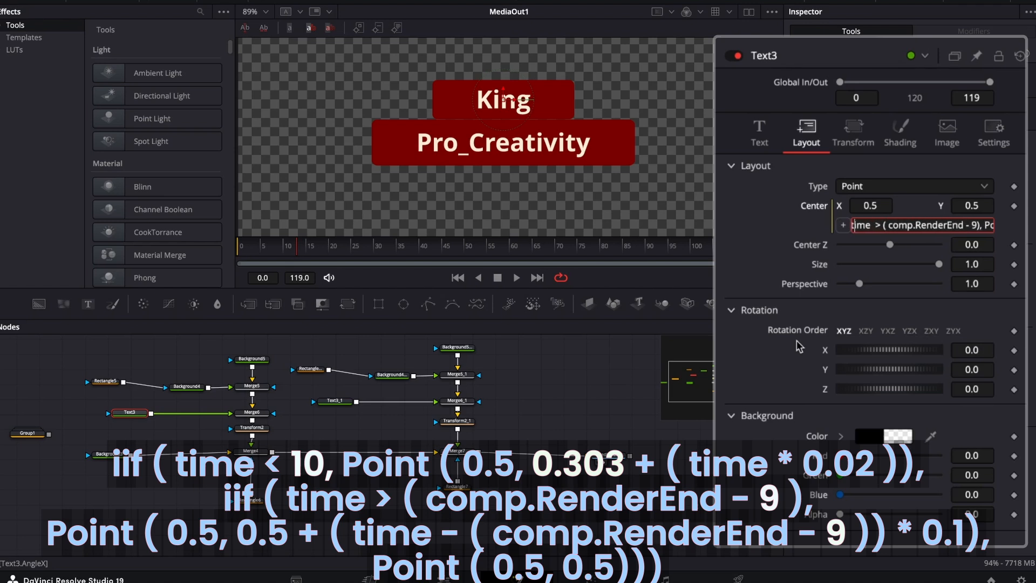
key("Left")
key("Left")
key("Left")
key("Left")
key("Left")
key("Left")
key("Left")
key("Left")
key("Left")
key("Left")
key("Left")
key("Left")
key("Left")
key("Left")
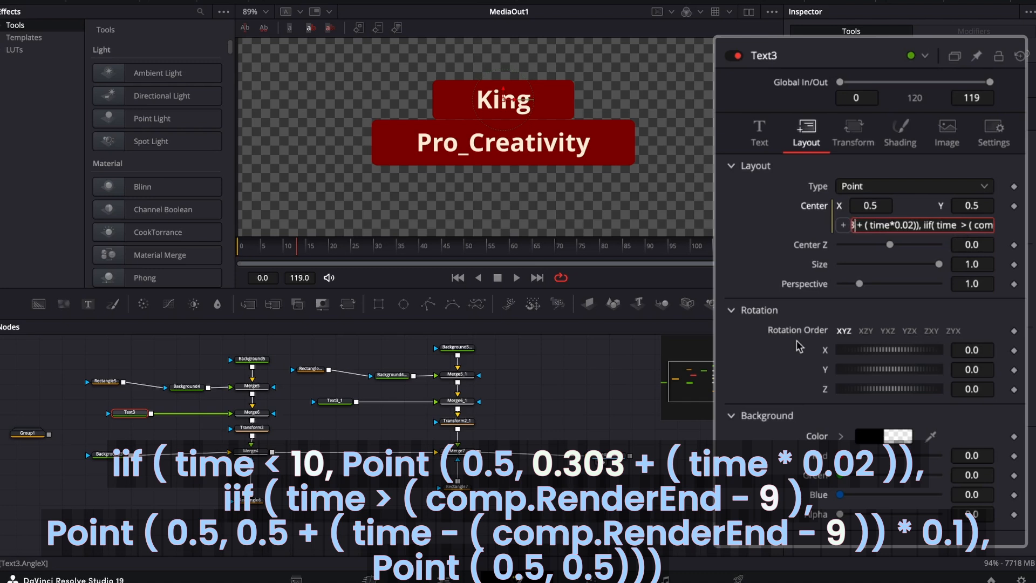
key("Left")
key("Left")
key("Left")
key("Left")
key("Left")
key("Left")
key("Left")
key("Left")
key("Left")
key("Left")
key("Left")
key("Left")
key("Left")
key("Left")
key("Left")
key("Left")
key("Left")
key("Left")
key("Left")
key("Left")
key("Delete")
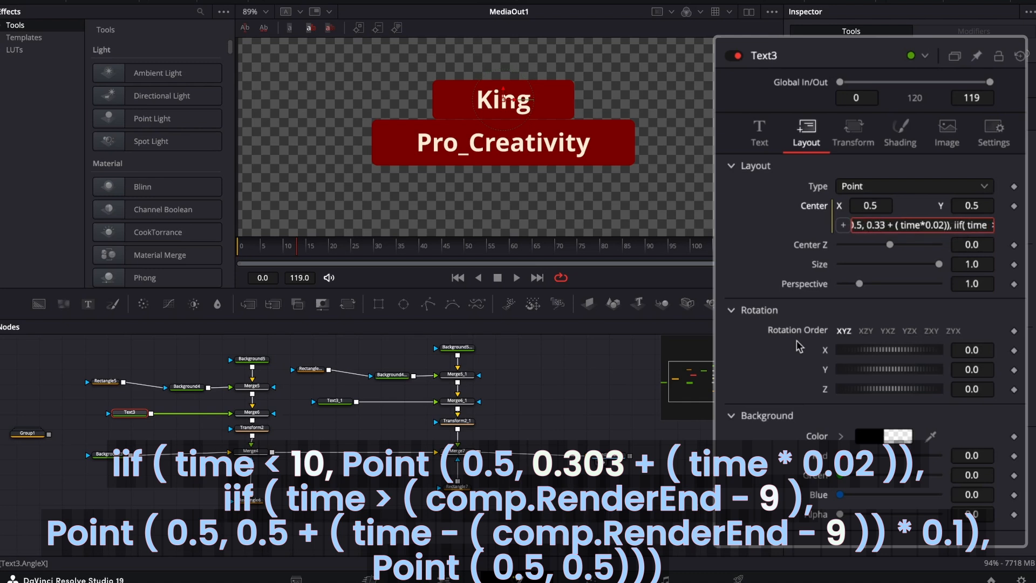
type("0")
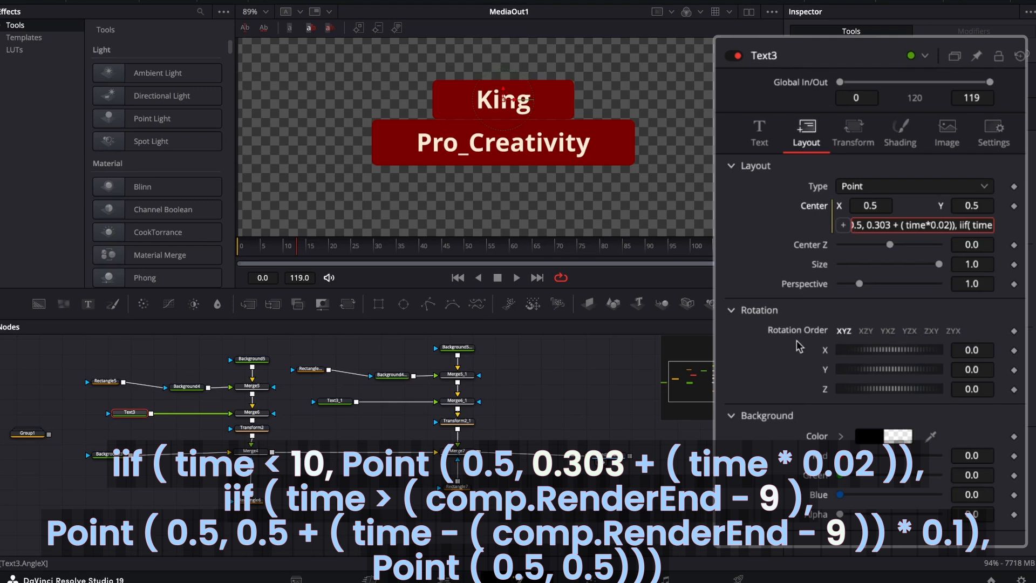
Set the intro condition in Text3's Center expression to "time < 10", apply it and scrub the timeline to preview the text.
key("Left")
key("Left")
key("Left")
key("Left")
key("Left")
key("Left")
key("Left")
key("Left")
key("Left")
key("Left")
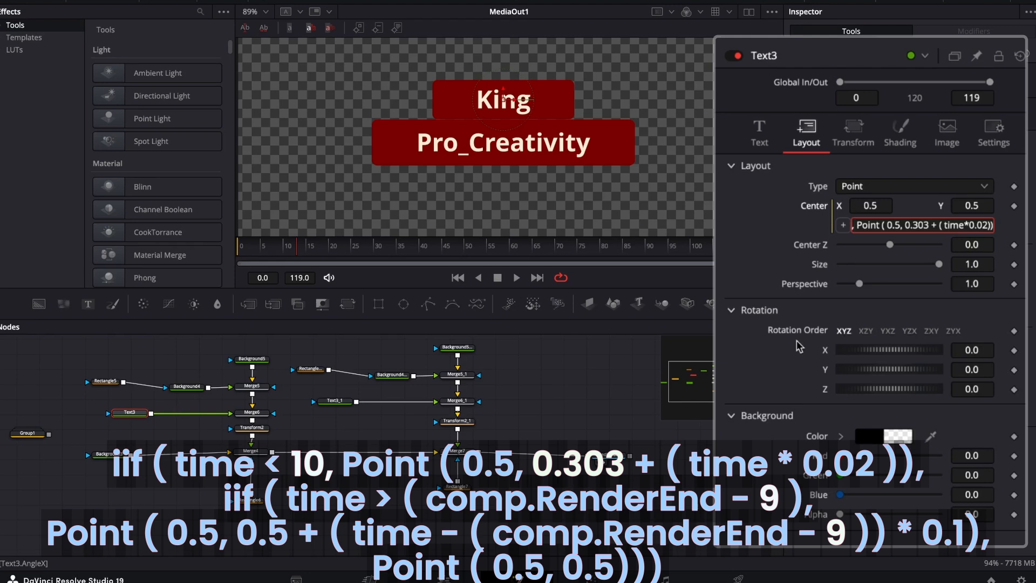
key("Left")
key("Left")
key("Left")
key("Left")
key("Left")
key("Left")
key("Left")
key("Left")
key("Right")
key("Right")
key("Right")
key("Right")
key("Right")
key("Right")
key("Right")
key("Right")
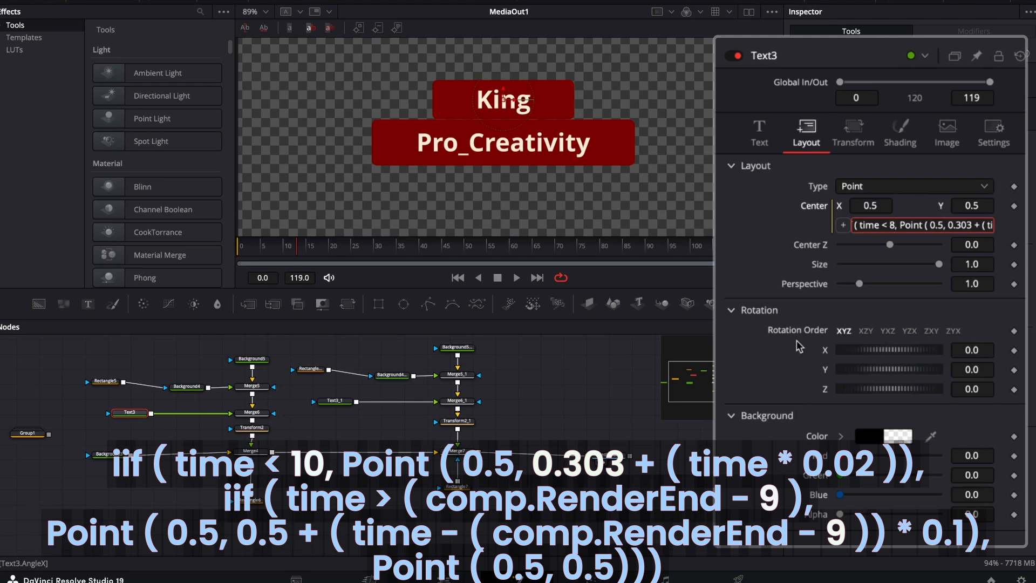
key("BackSpace")
type("10")
key("Right")
key("Right")
key("Right")
key("Right")
key("Right")
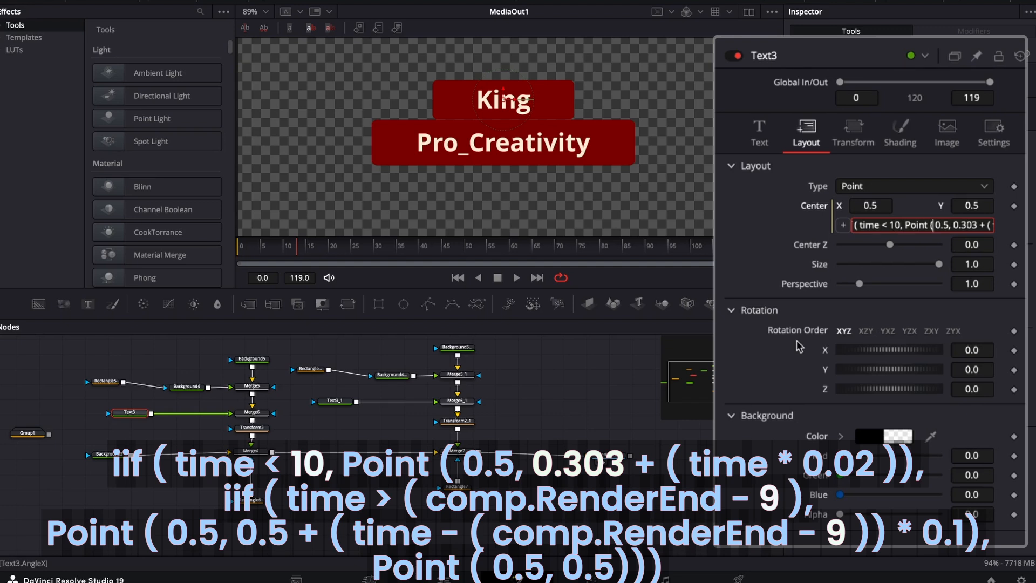
key("Tab")
mouse_move(294, 255)
left_mouse_down()
mouse_move(235, 257)
mouse_move(292, 260)
left_mouse_up()
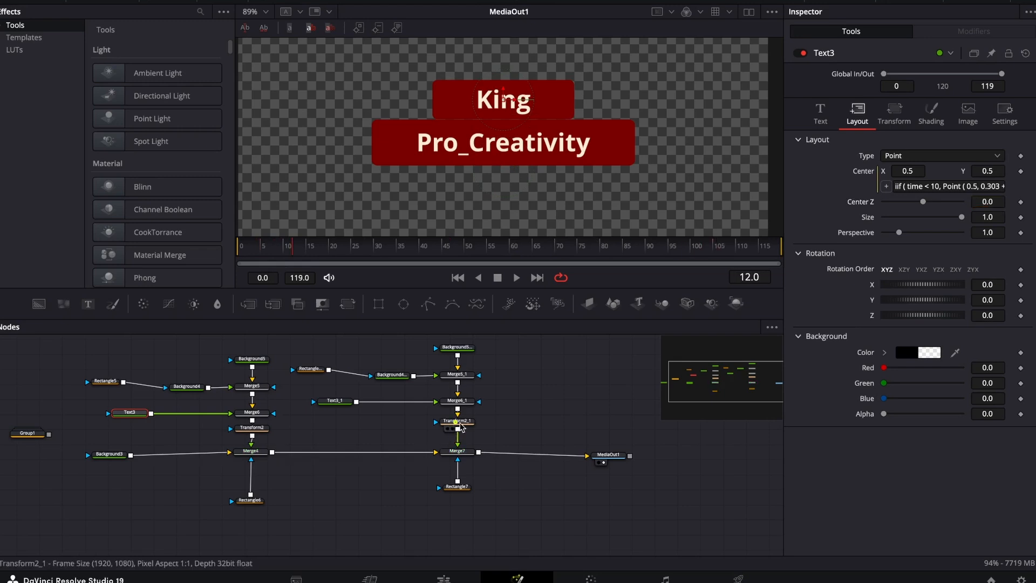
Add an expression to Transform2_1's Center and replace its default Point with the copied iif animation expression.
left_click(457, 420)
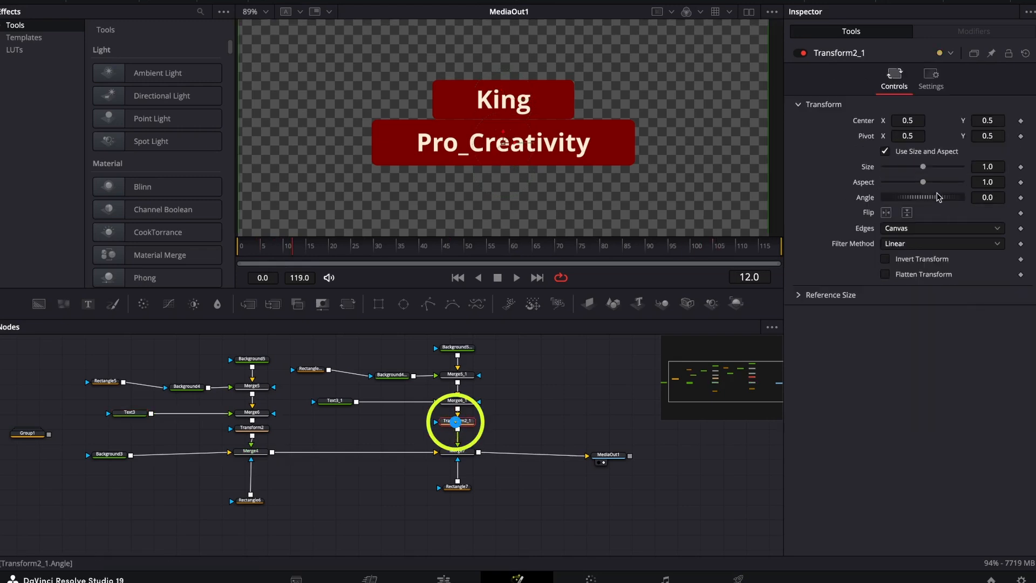
right_click(1016, 125)
left_click(990, 268)
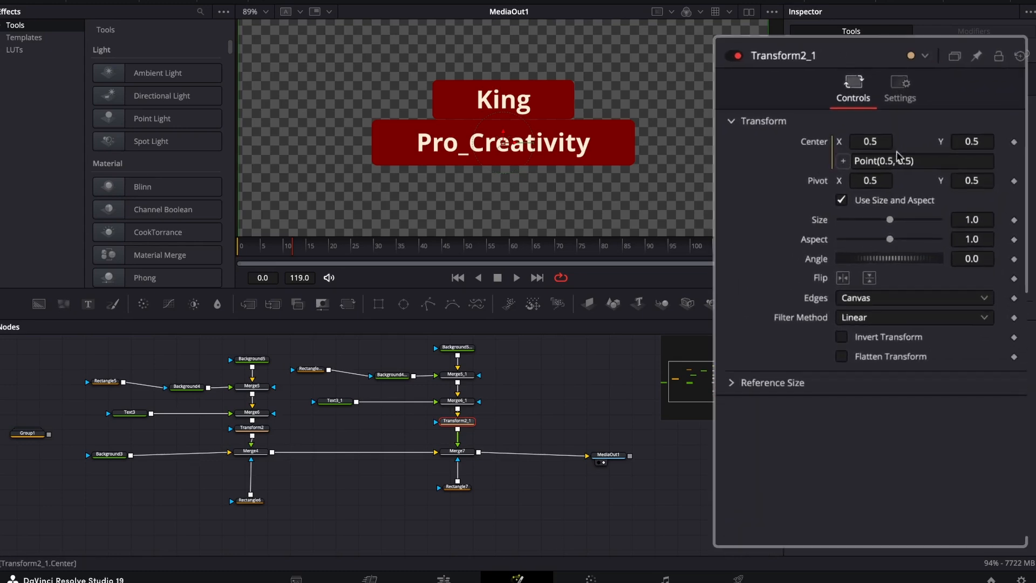
left_click(929, 163)
key("BackSpace")
key("BackSpace")
key("BackSpace")
key("BackSpace")
key("BackSpace")
key("BackSpace")
key("BackSpace")
key("BackSpace")
key("BackSpace")
key("BackSpace")
key("BackSpace")
key("BackSpace")
key("BackSpace")
key("BackSpace")
type("iif(time < 9, Point(0.5, 0.22 + (time * 0.035)), iif(time > (comp.RenderEnd - 8), Point(0.5, 0.5 + (time - (comp.RenderEnd - 8)) * 0.1), Point(0.5, 0.5)))")
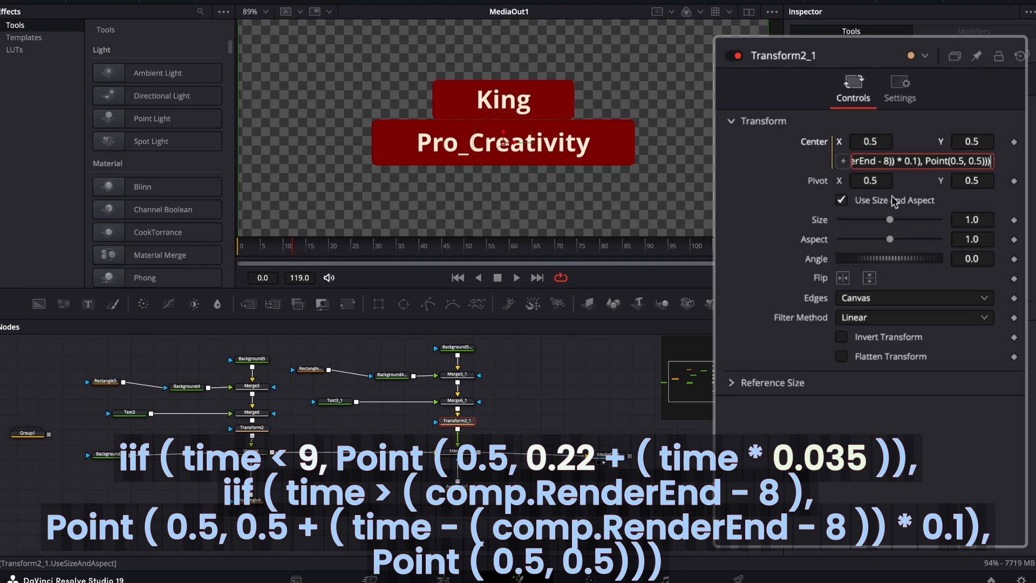
Set the intro start Y value in Transform2_1's Center expression to 0.22.
key("Left")
key("Left")
key("Left")
key("Left")
key("Left")
key("Left")
key("Left")
key("Left")
key("Left")
key("Left")
key("Left")
key("Left")
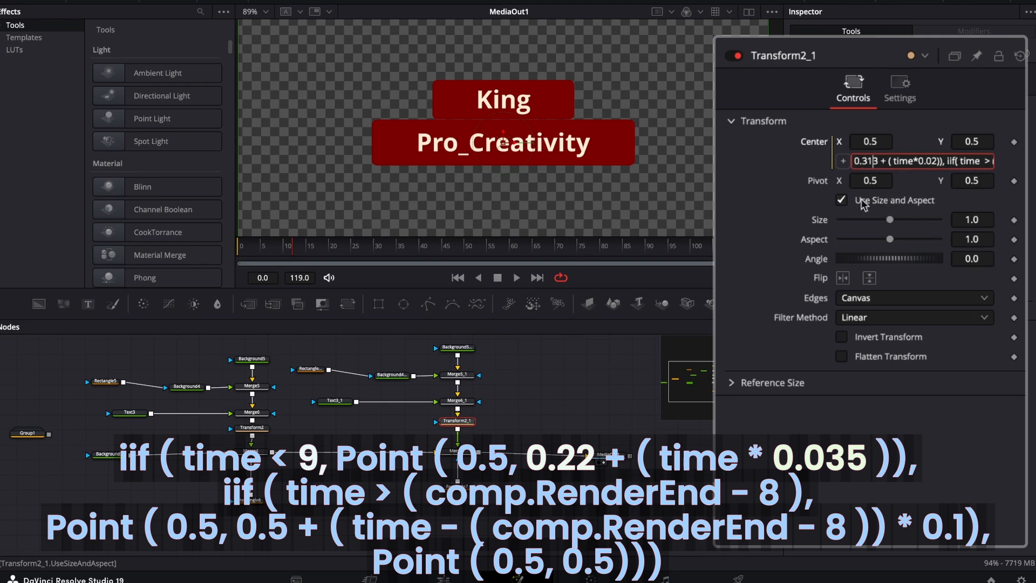
key("BackSpace")
key("BackSpace")
key("BackSpace")
type("22")
Set the intro time multiplier in Transform2_1's Center expression to 0.035.
key("Right")
key("Right")
key("Right")
key("Right")
key("Right")
key("Right")
key("Right")
key("Right")
key("Right")
key("Right")
key("Right")
key("Right")
key("Right")
key("Right")
key("BackSpace")
key("BackSpace")
type("035")
Set the intro condition in Transform2_1's Center expression to "time < 9" and apply the expression.
key("Left")
key("Left")
key("Left")
key("Left")
key("Left")
key("Left")
key("Left")
key("Left")
key("Left")
key("Left")
key("Left")
key("Left")
key("Left")
key("Left")
key("Left")
key("Left")
key("Right")
key("Right")
key("Right")
key("Right")
key("Right")
key("Right")
key("Right")
key("Right")
key("Right")
key("Right")
key("Right")
key("Right")
key("Right")
key("Right")
key("Right")
key("Left")
key("Left")
key("Left")
key("Left")
key("Left")
key("Left")
key("Left")
key("Left")
key("Left")
key("Left")
key("Left")
key("Left")
key("Left")
key("Left")
key("Left")
key("Left")
key("Left")
key("Left")
key("Left")
key("Left")
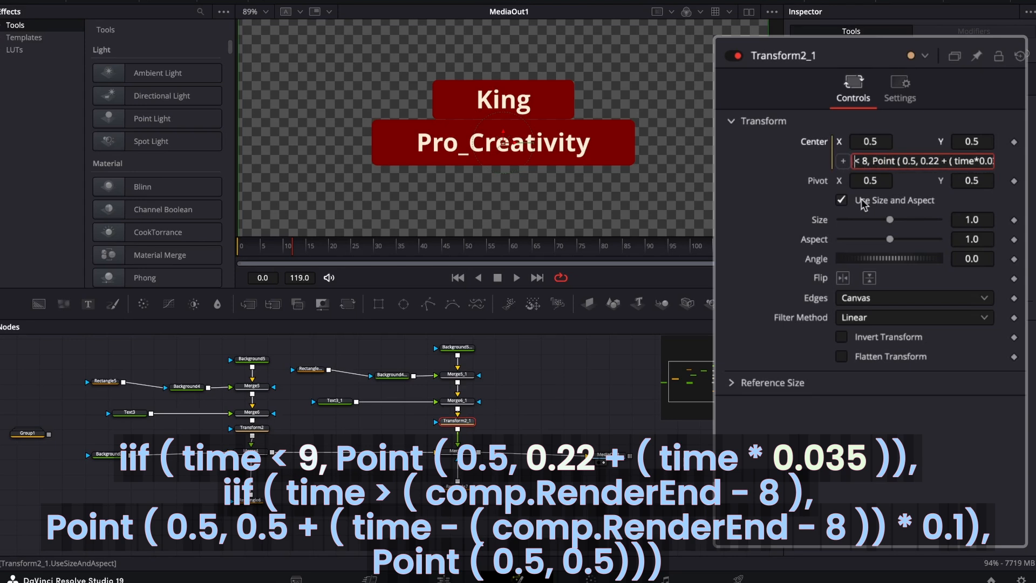
key("Right")
key("Right")
key("Right")
key("BackSpace")
type("9")
key("Home")
key("Tab")
Add an expression to Text3_1's layout Center and replace its default Point with the copied iif animation expression.
left_click(335, 401)
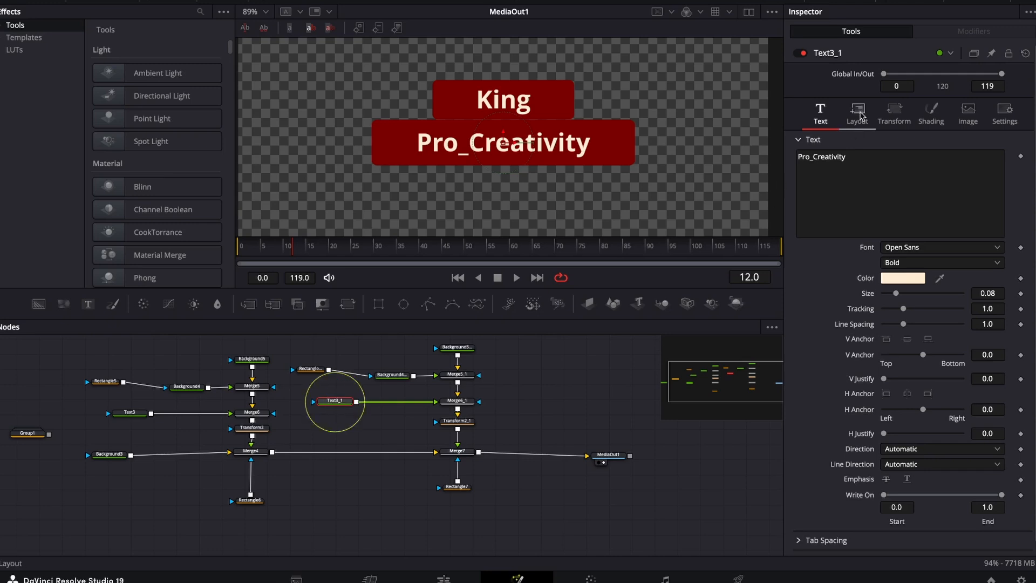
left_click(857, 114)
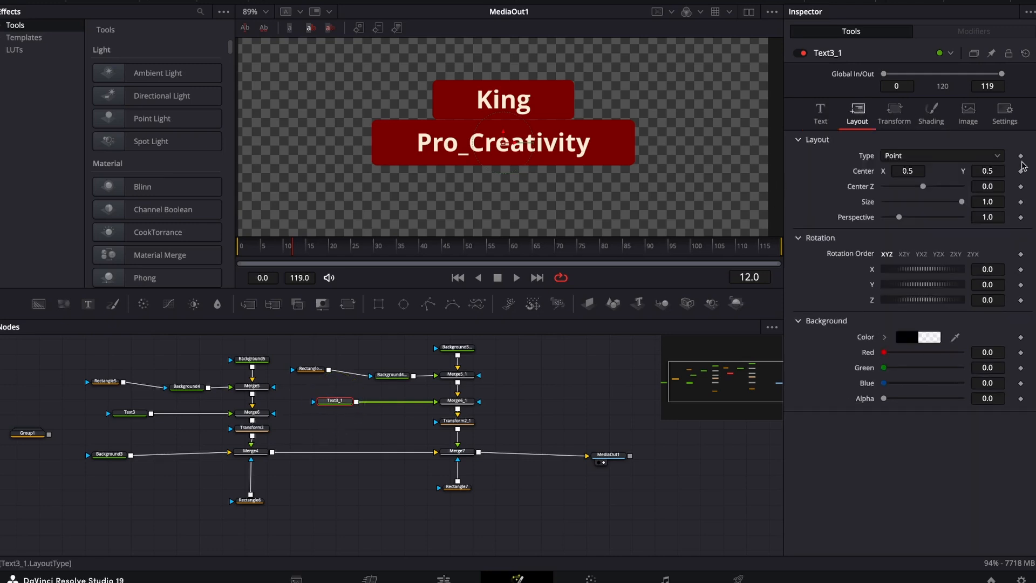
right_click(1009, 174)
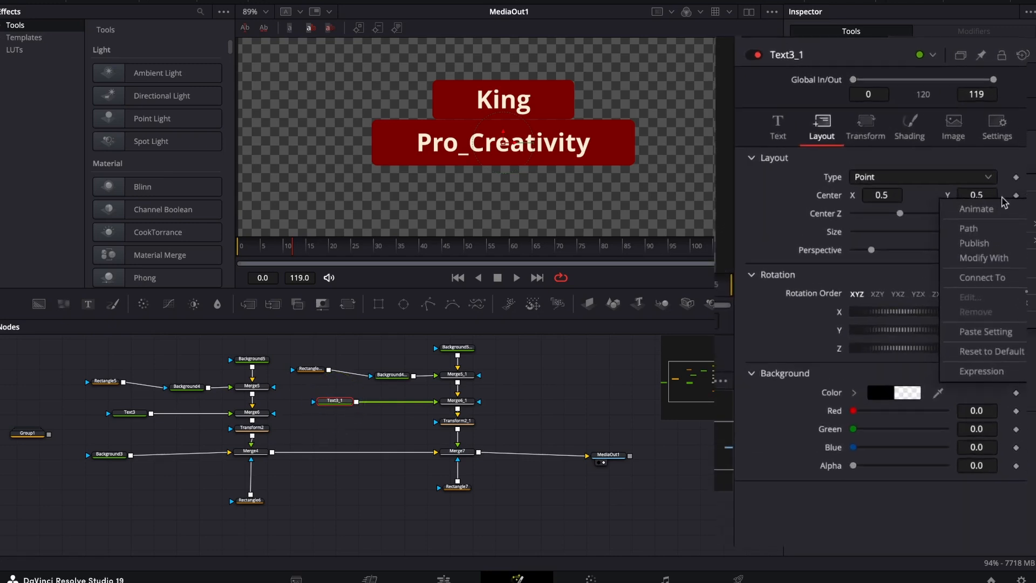
left_click(982, 394)
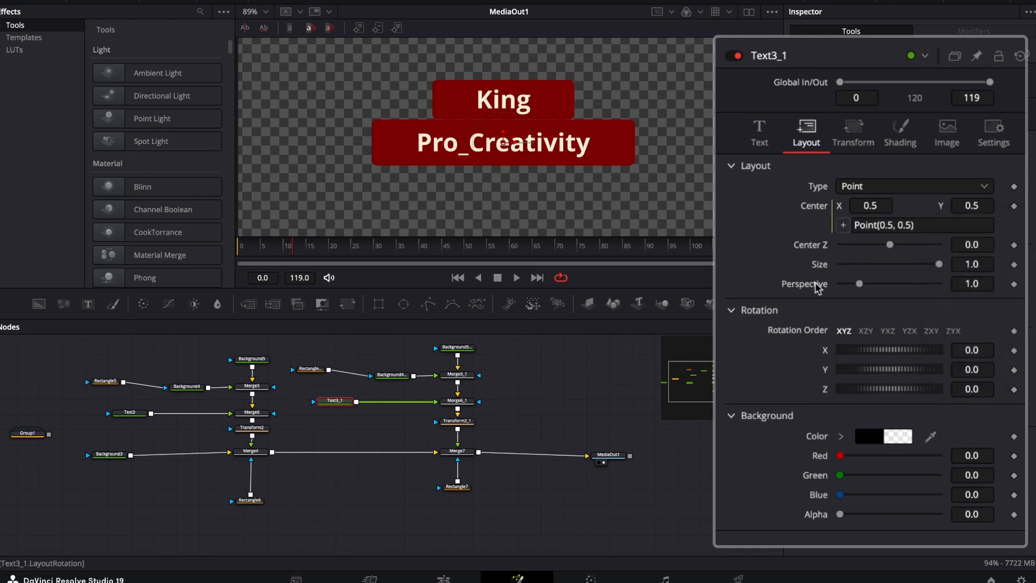
left_click(943, 226)
key("BackSpace")
key("BackSpace")
key("ctrl+v")
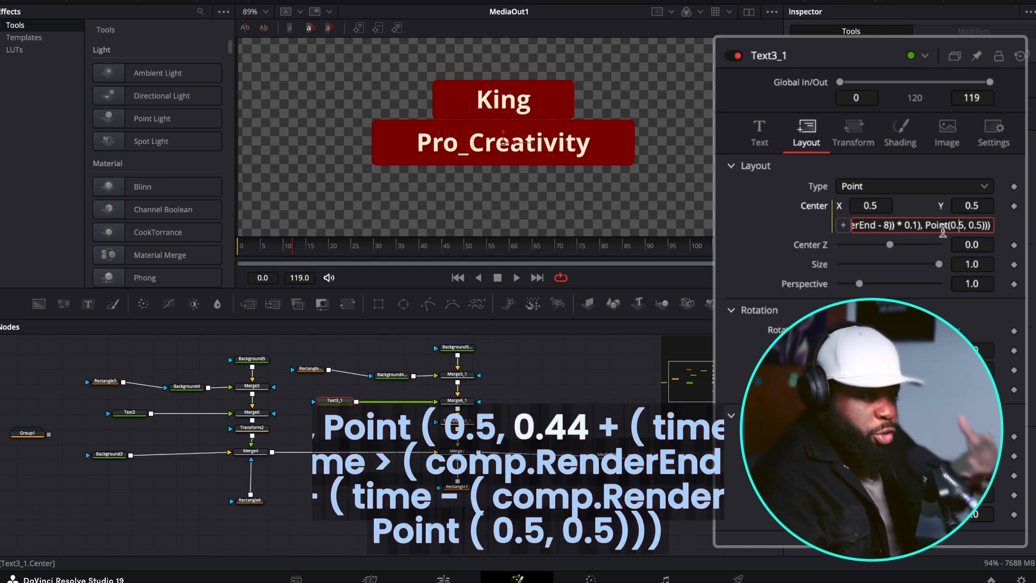
Set the intro time multiplier in Text3_1's Center expression to 0.0053.
key("alt+Left")
key("alt+Left")
key("alt+Left")
key("alt+Left")
key("alt+Left")
key("alt+Left")
key("alt+Left")
key("alt+Left")
key("alt+Left")
key("alt+Left")
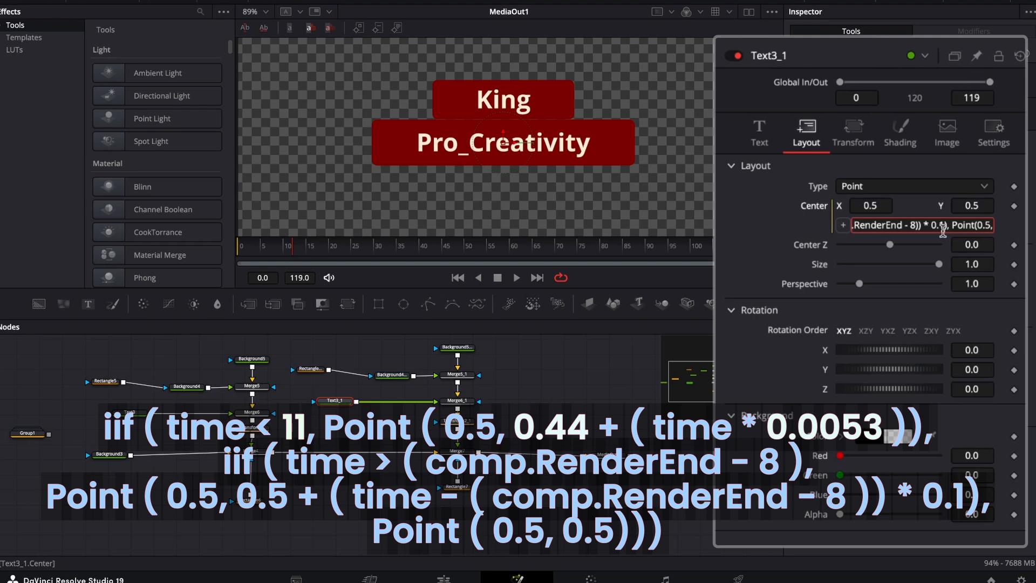
key("Left")
key("Left")
key("Left")
key("Left")
key("Left")
key("Left")
key("Left")
key("Left")
key("Left")
key("Left")
key("Left")
key("Left")
key("Left")
key("Left")
key("Left")
key("Left")
key("Left")
key("Left")
key("Left")
key("Left")
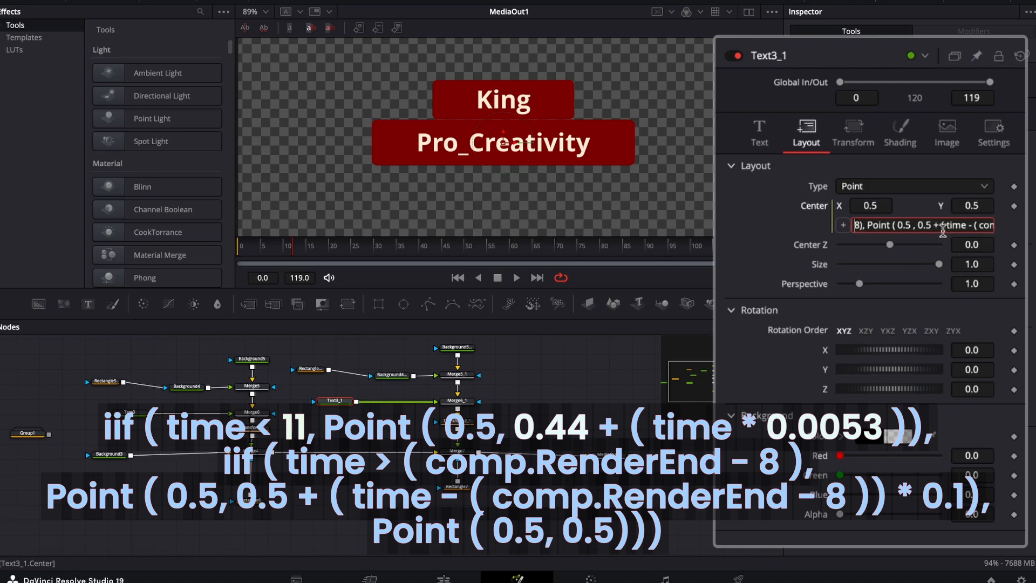
key("Left")
key("Left")
key("Left")
key("Left")
key("Left")
key("Left")
key("Left")
key("Left")
key("Left")
key("Left")
key("Left")
key("Left")
key("Left")
key("Left")
key("Left")
key("Left")
key("Left")
key("Left")
key("Left")
key("Left")
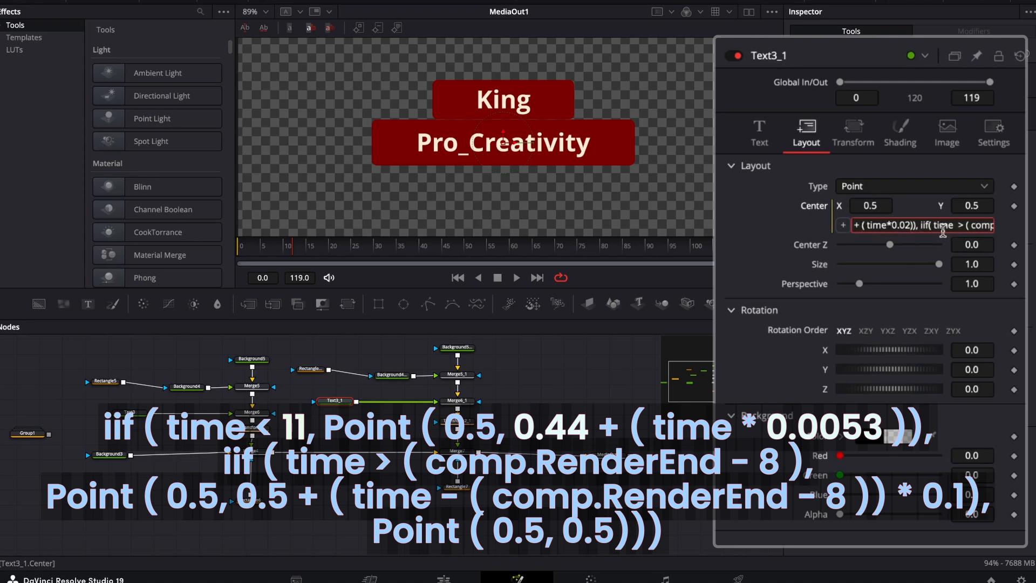
key("BackSpace")
type("053")
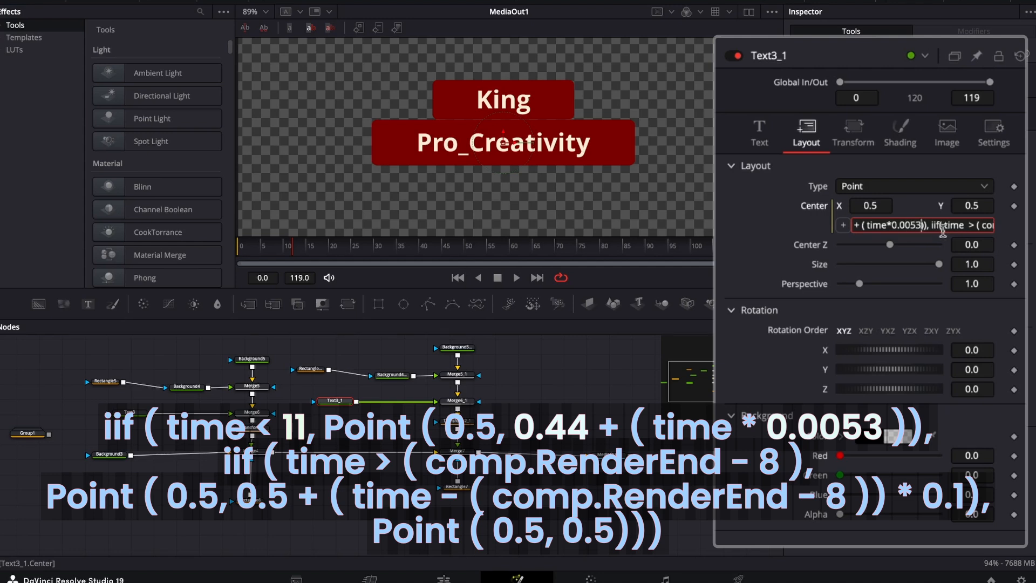
Set the intro start Y value in Text3_1's Center expression to 0.29.
key("Left")
key("Left")
key("Left")
key("Left")
key("Left")
key("Left")
key("Left")
key("Left")
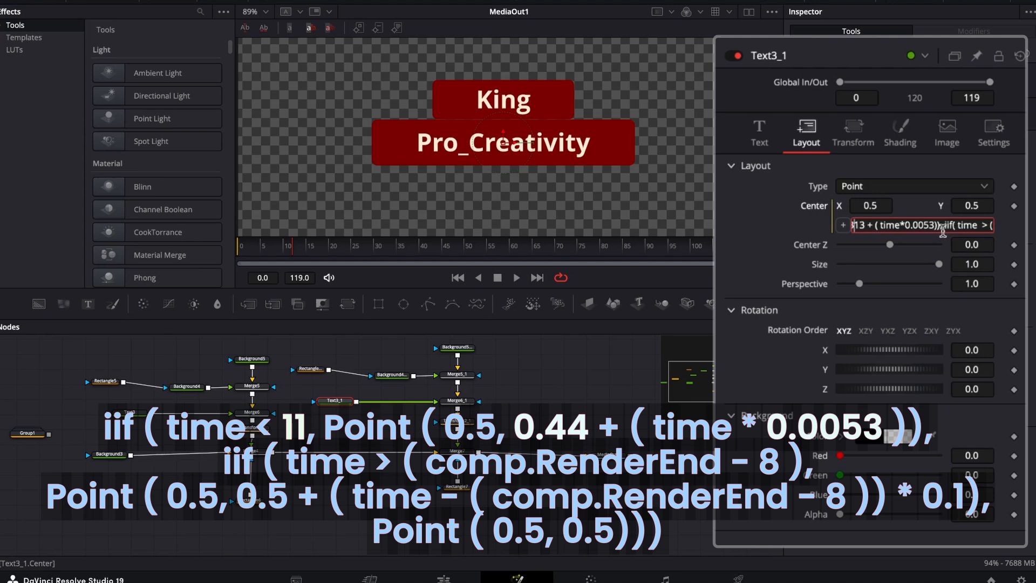
key("BackSpace")
key("BackSpace")
key("BackSpace")
type("29")
Set Text3_1's intro condition to "time < 11" and its start Y to 0.44, apply the Center expression and preview the animation.
key("Left")
key("Left")
key("Left")
key("Left")
key("Left")
key("Left")
key("Left")
key("Left")
key("Left")
key("Left")
key("Left")
key("Left")
key("Left")
key("Left")
key("Left")
key("Left")
key("Left")
key("Left")
key("Left")
key("Left")
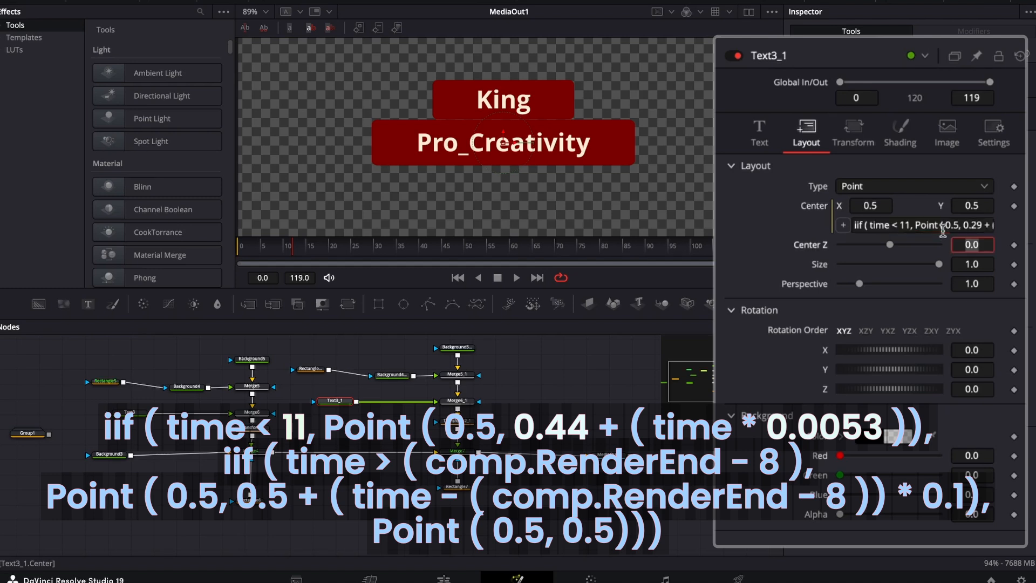
key("Tab")
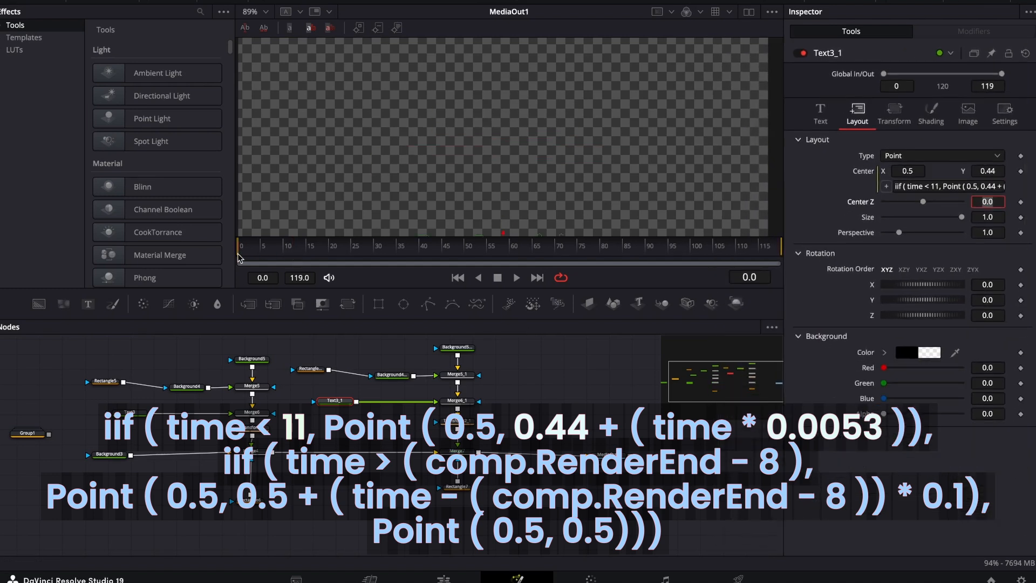
left_click_drag(238, 254, 292, 267)
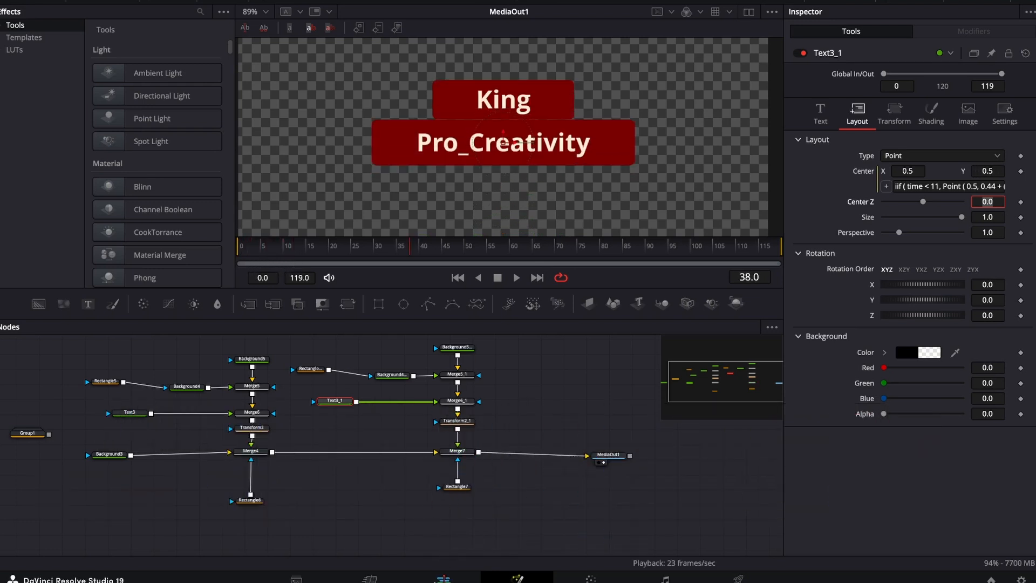
Switch to the Edit page and move the Adjustment Clip on Video 1 to start at about 01:00:31.
left_click(441, 579)
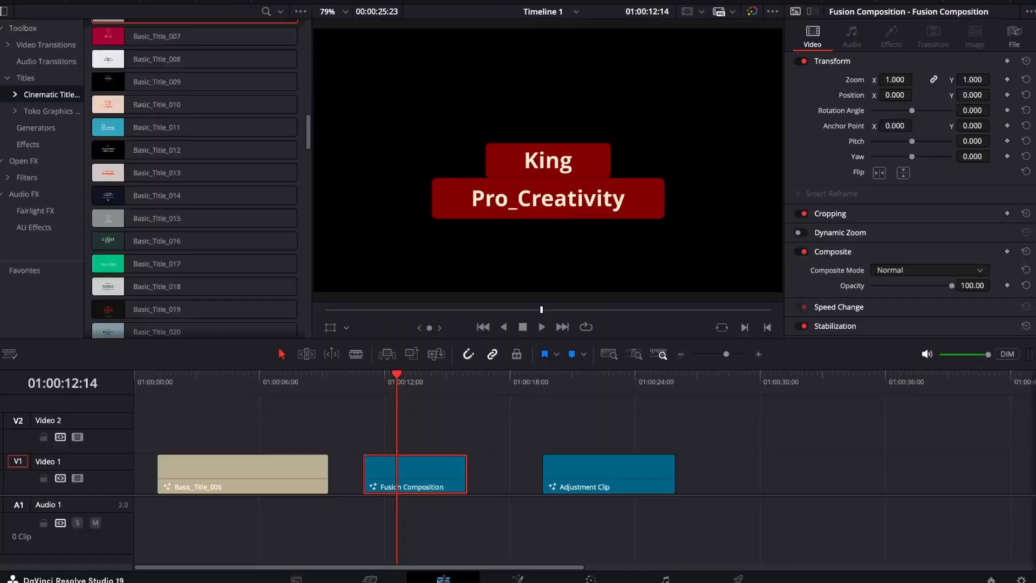
left_click(640, 465)
left_click_drag(639, 465, 882, 465)
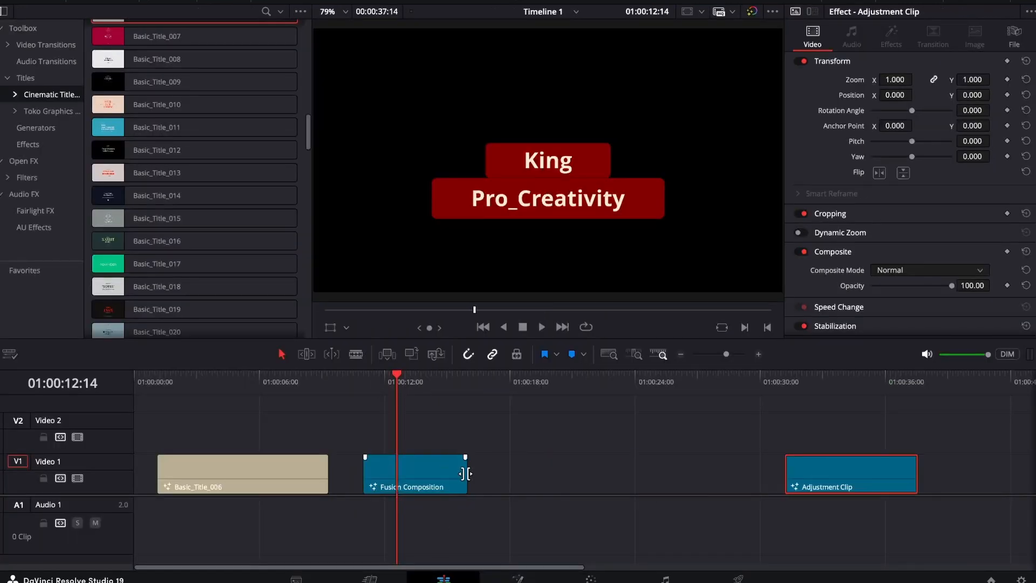
Extend the Fusion Composition clip to end at about 01:00:23 and play its intro animation.
left_click_drag(465, 474, 610, 473)
left_click(364, 381)
key("space")
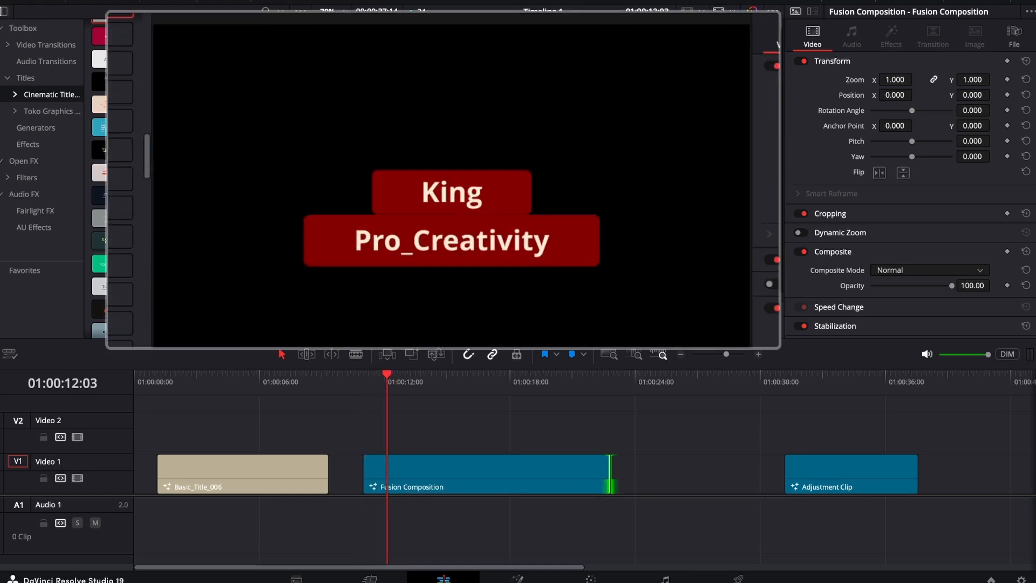
left_click_drag(397, 382, 427, 384)
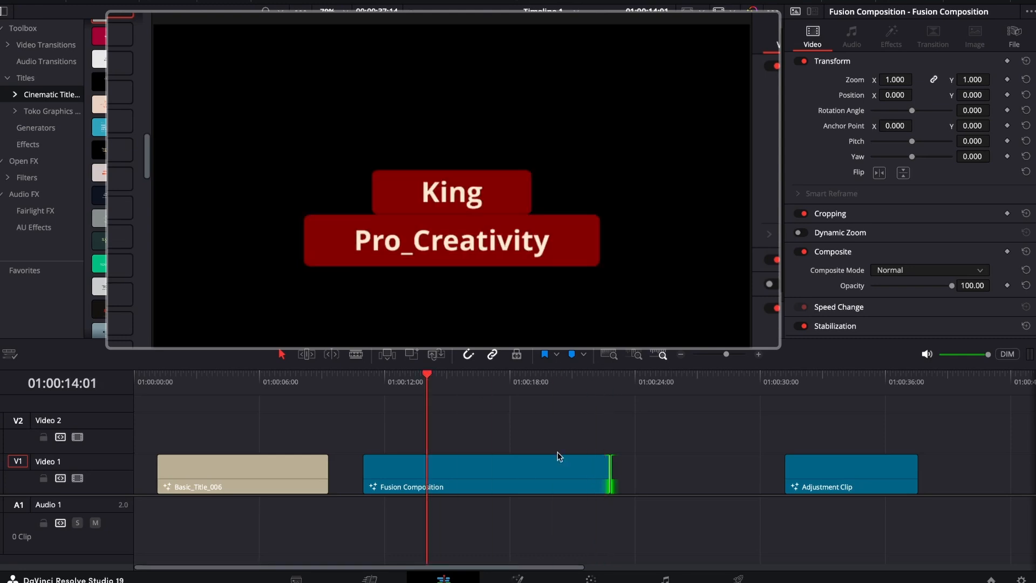
Shorten the Fusion Composition clip to end at about 01:00:13 and scrub through its outro animation.
left_click_drag(609, 474, 412, 474)
left_click_drag(415, 384, 393, 404)
left_click(411, 456)
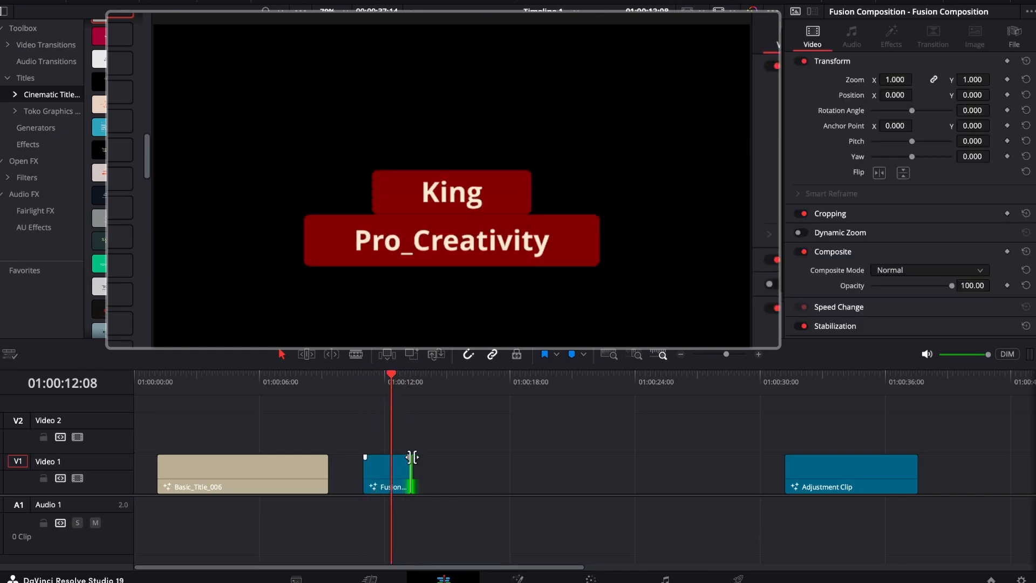
Extend the Fusion Composition clip to end at about 01:00:21 and reopen it on the Fusion page.
left_click_drag(412, 464, 569, 451)
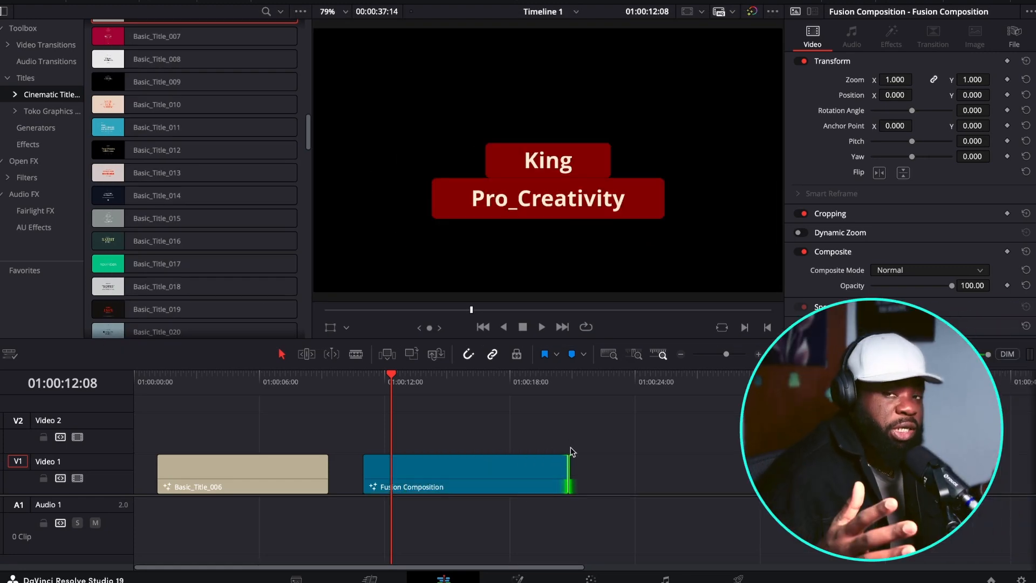
left_click(469, 487)
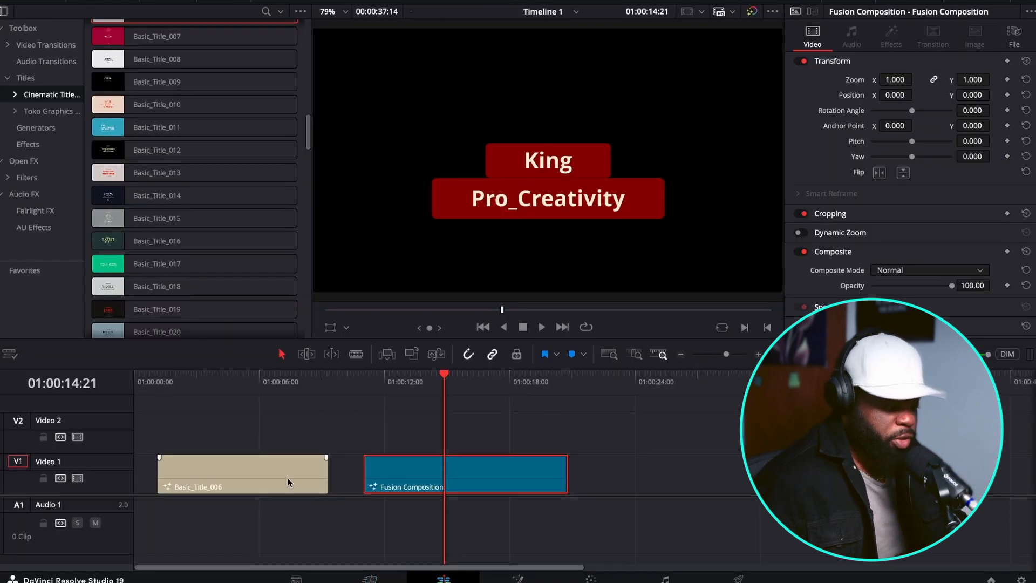
left_click(211, 377)
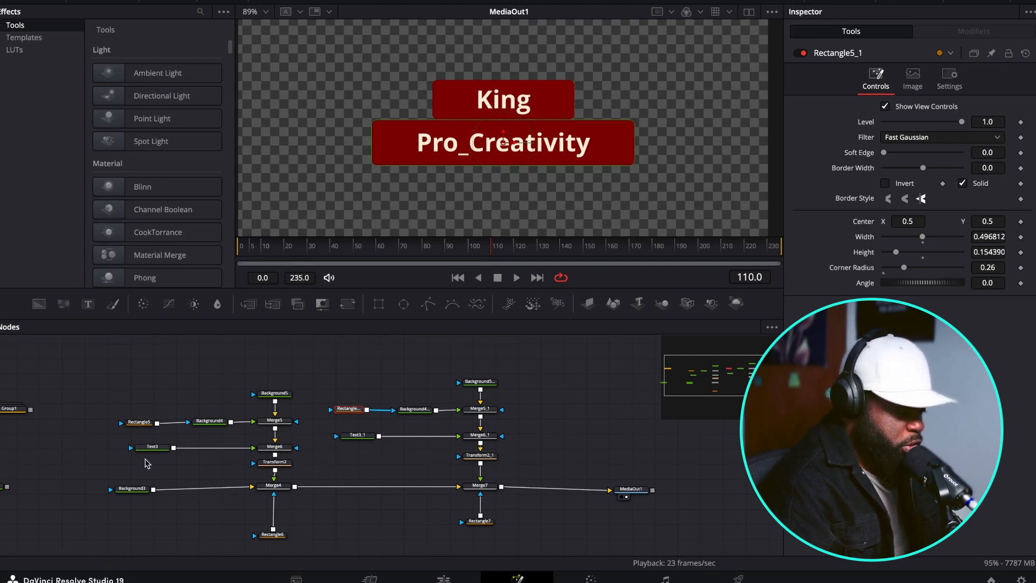
left_click(368, 388)
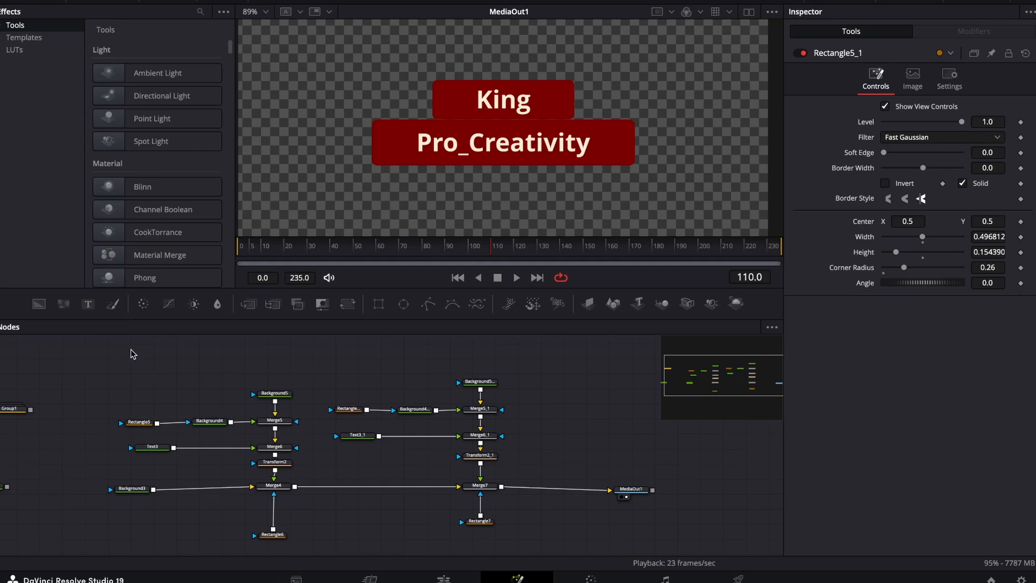
left_click_drag(134, 345, 505, 546)
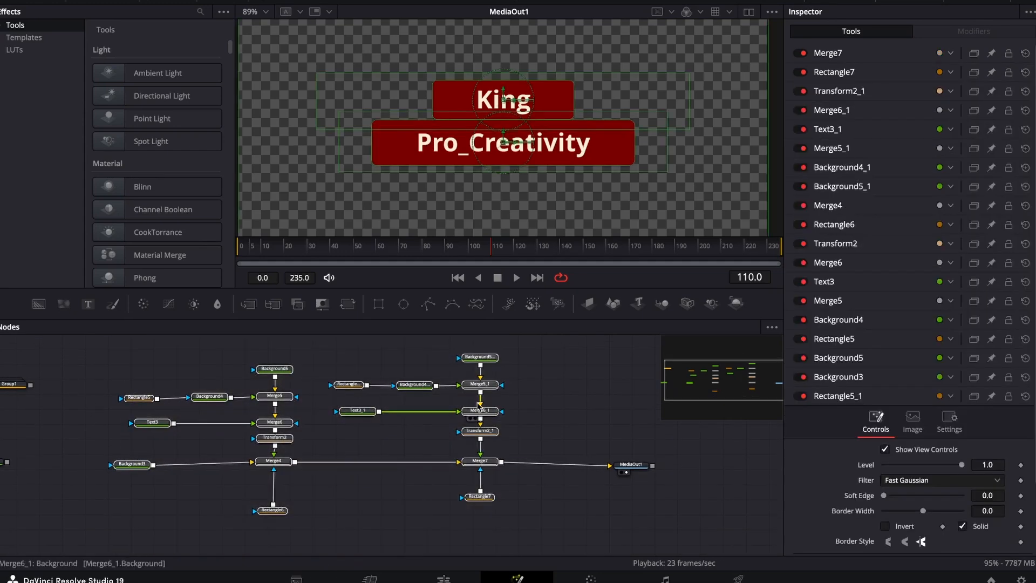
right_click(479, 411)
mouse_move(567, 194)
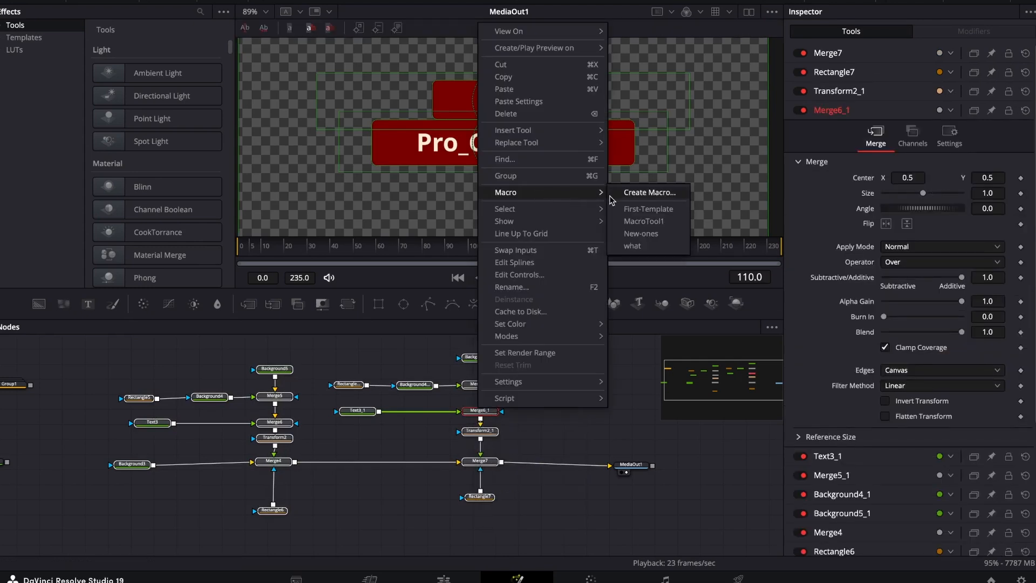
left_click(627, 195)
left_click(67, 60)
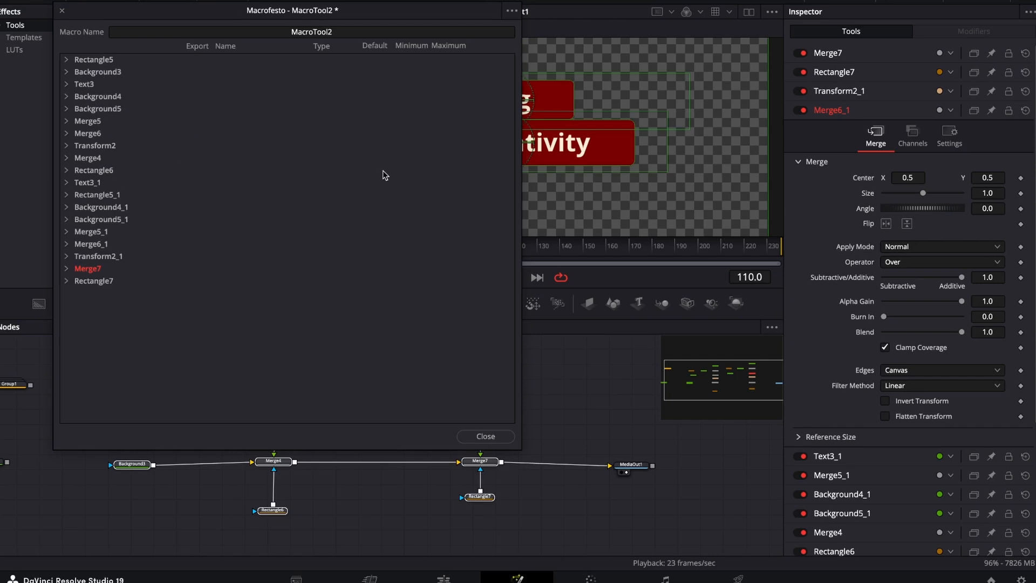
left_click(485, 437)
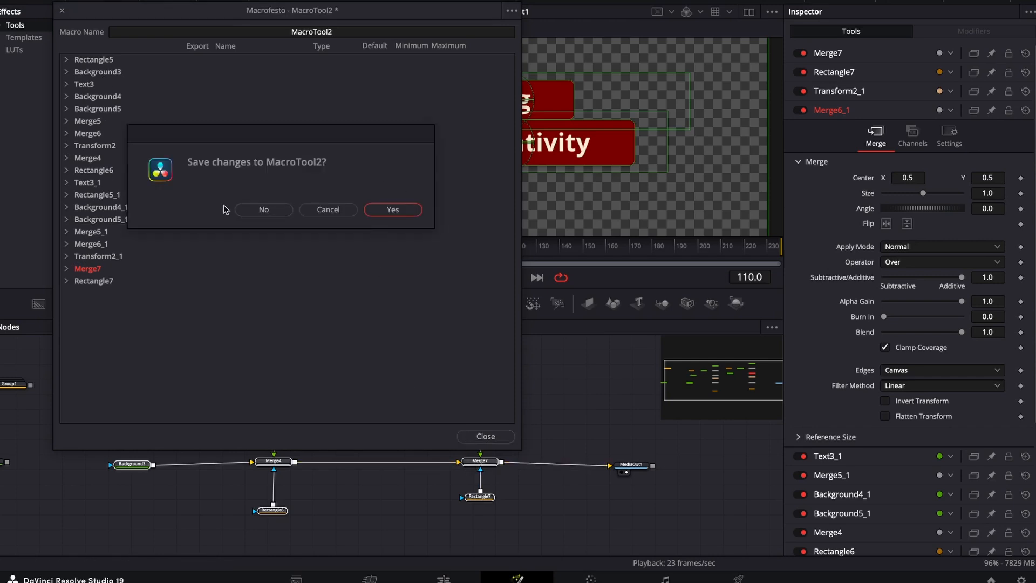
left_click(246, 210)
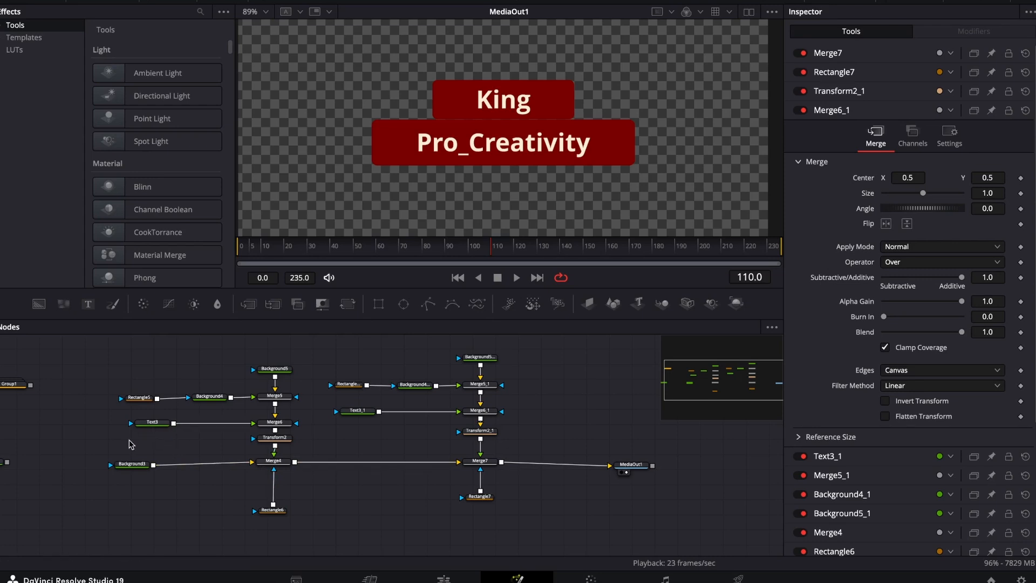
Select Text3, Text3_1, Background4 and Background4_1 in that order, followed by all remaining title nodes except MediaOut1.
left_click(153, 422)
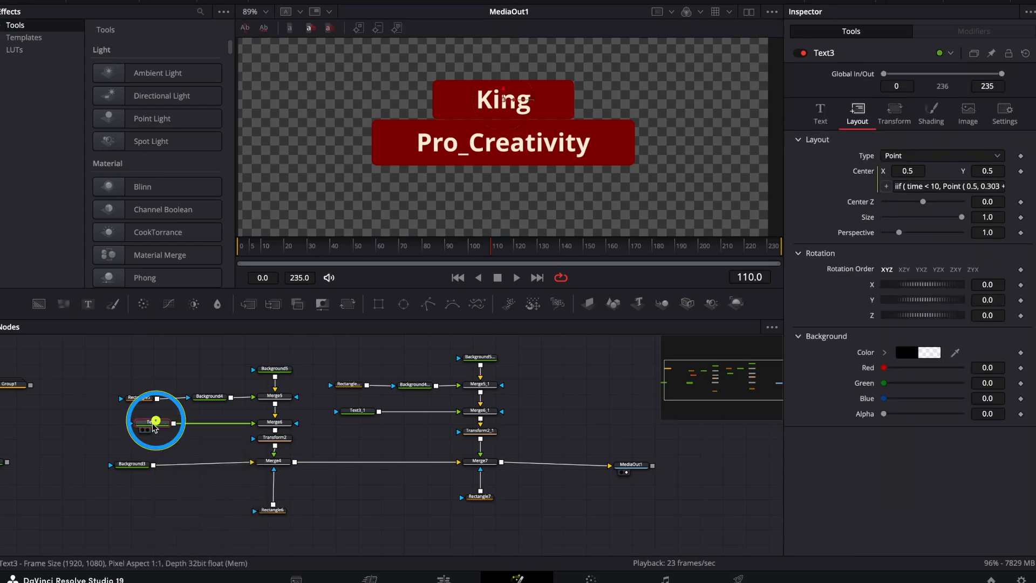
left_click(358, 410, "ctrl")
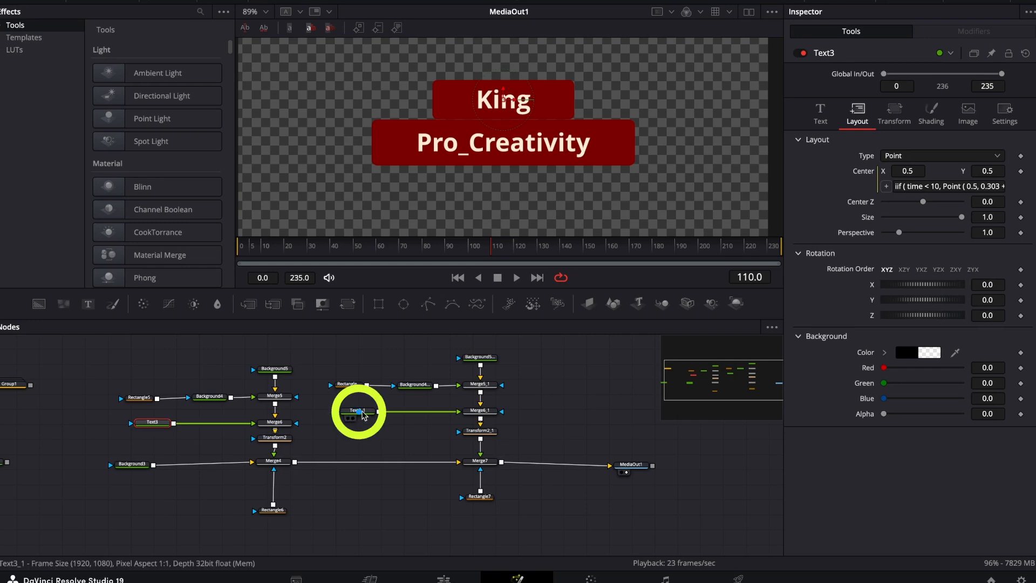
left_click(211, 397, "ctrl")
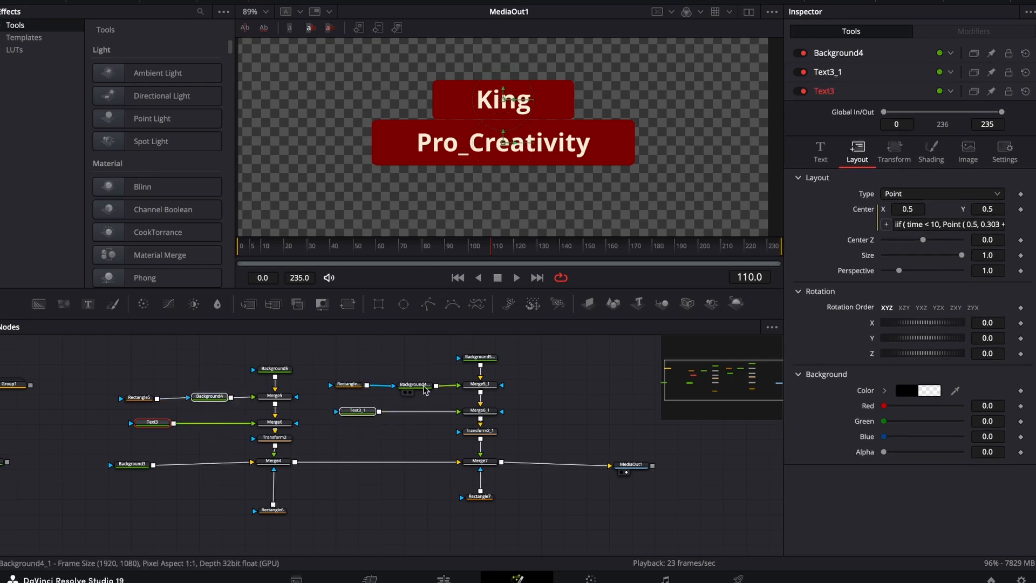
left_click(416, 387, "ctrl")
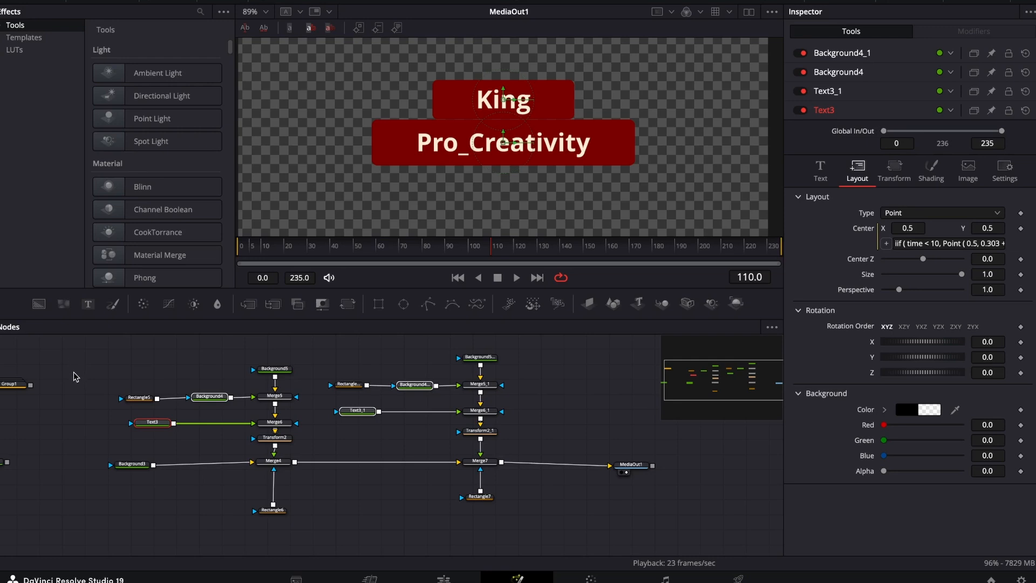
left_click_drag(66, 353, 511, 525)
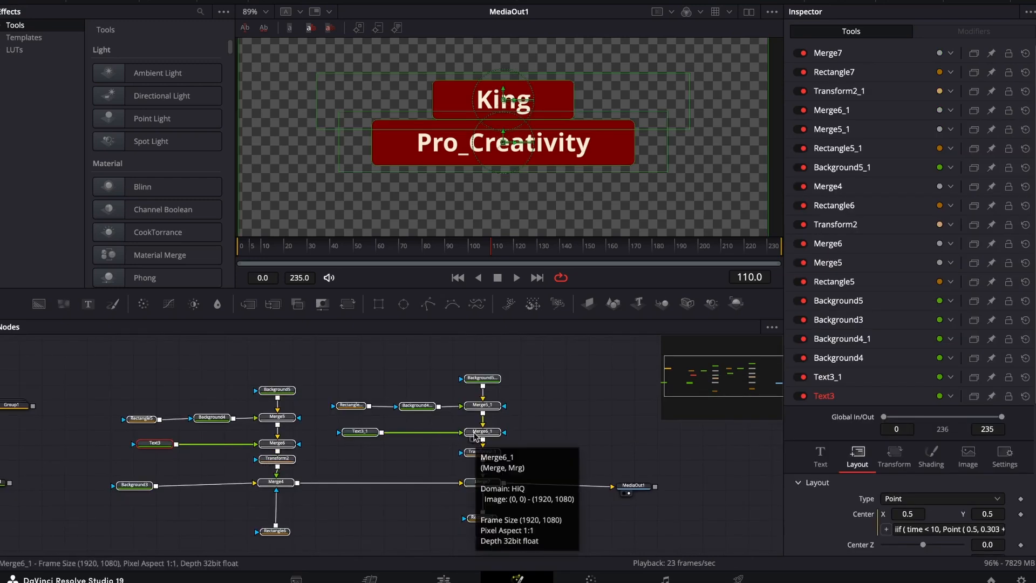
Create a macro from the selected nodes and check Merge7's exported outputs in the macro editor.
right_click(475, 436)
mouse_move(572, 218)
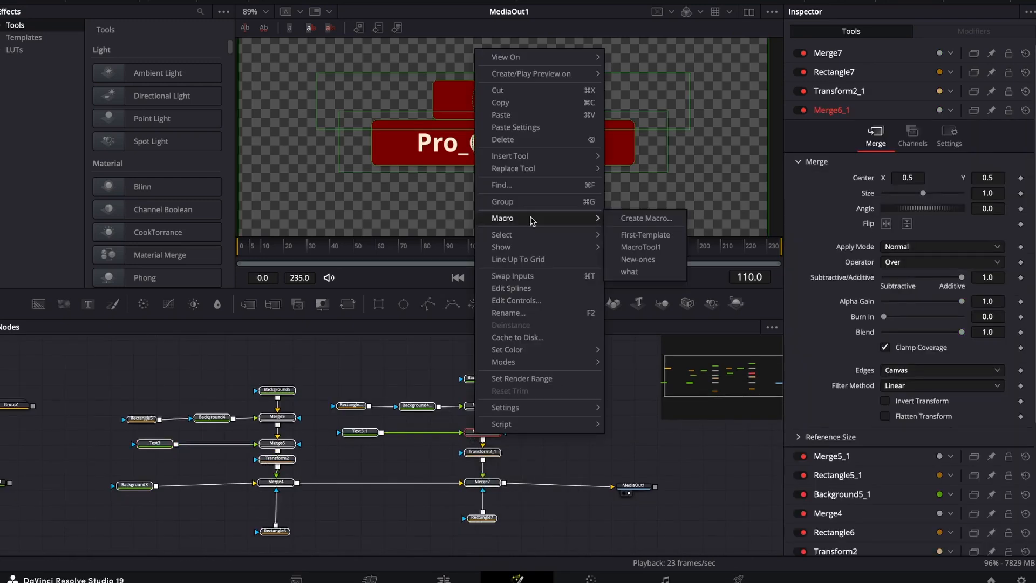
left_click(634, 219)
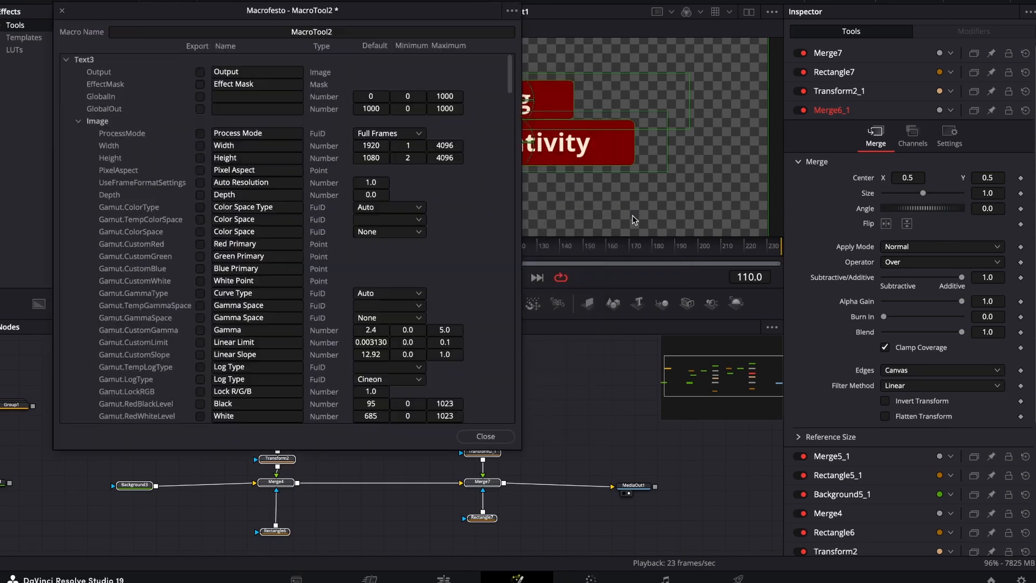
left_click(67, 61)
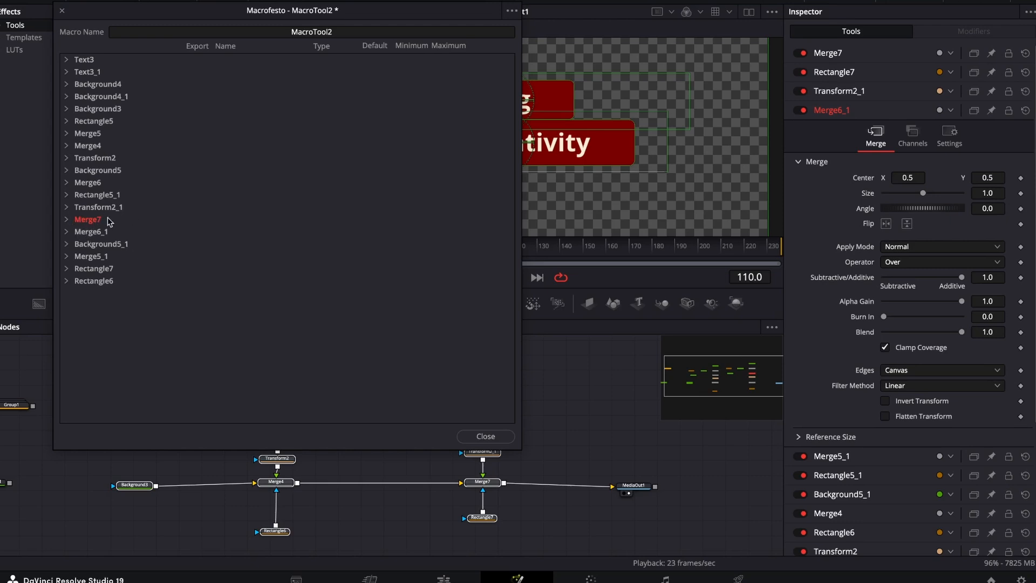
left_click(67, 219)
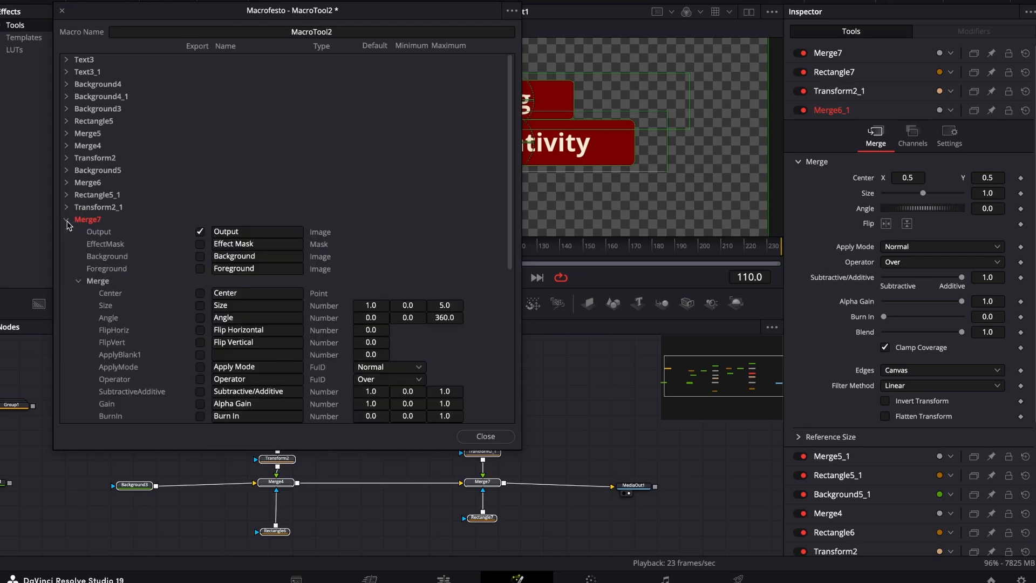
left_click(66, 220)
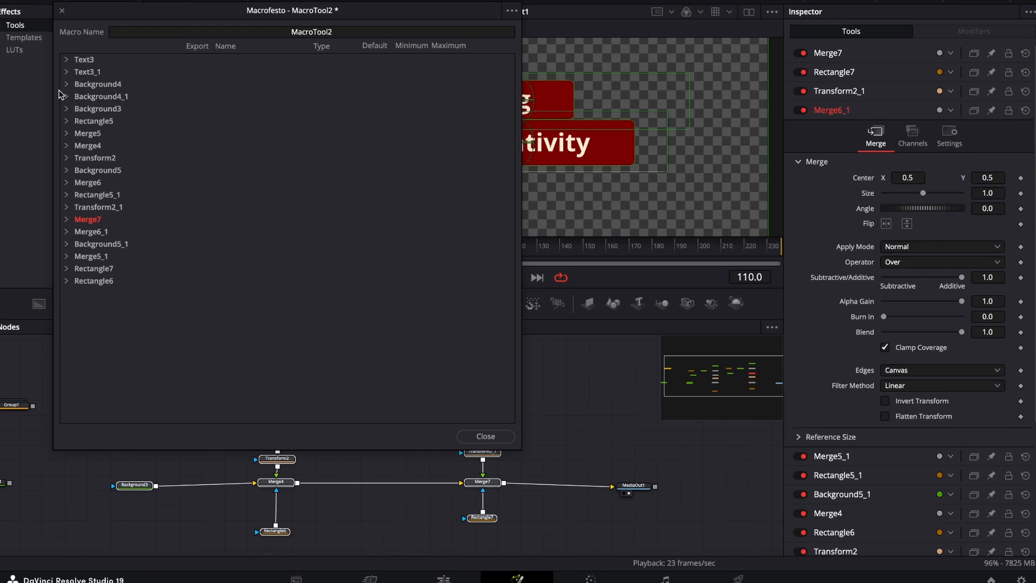
Export Text3's StyledText, Font, Style, red, green and blue color, Size and Tracking controls in the macro.
left_click(65, 60)
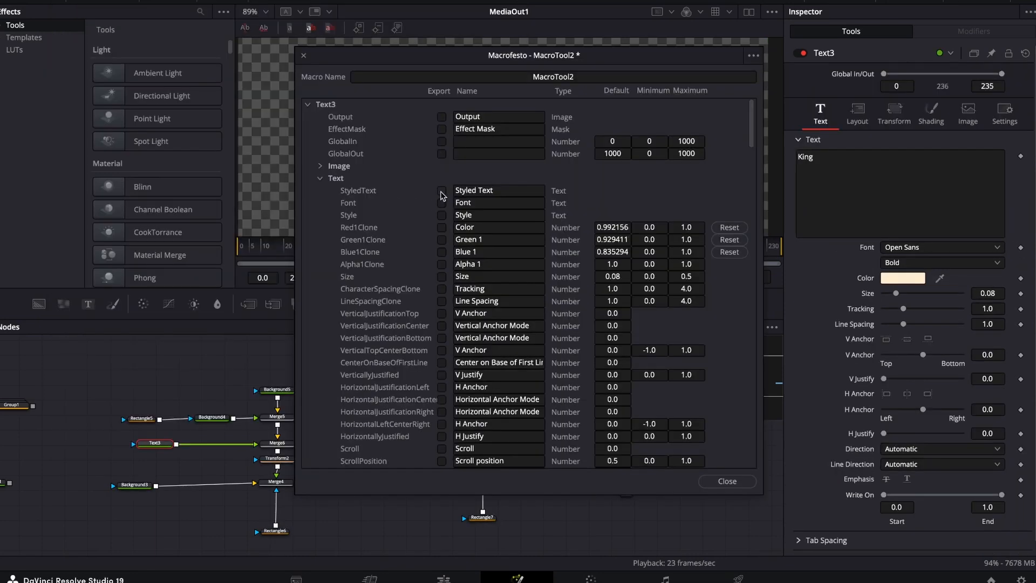
left_click(442, 192)
left_click(442, 228)
left_click(442, 252)
scroll(439, 363, "down", 8)
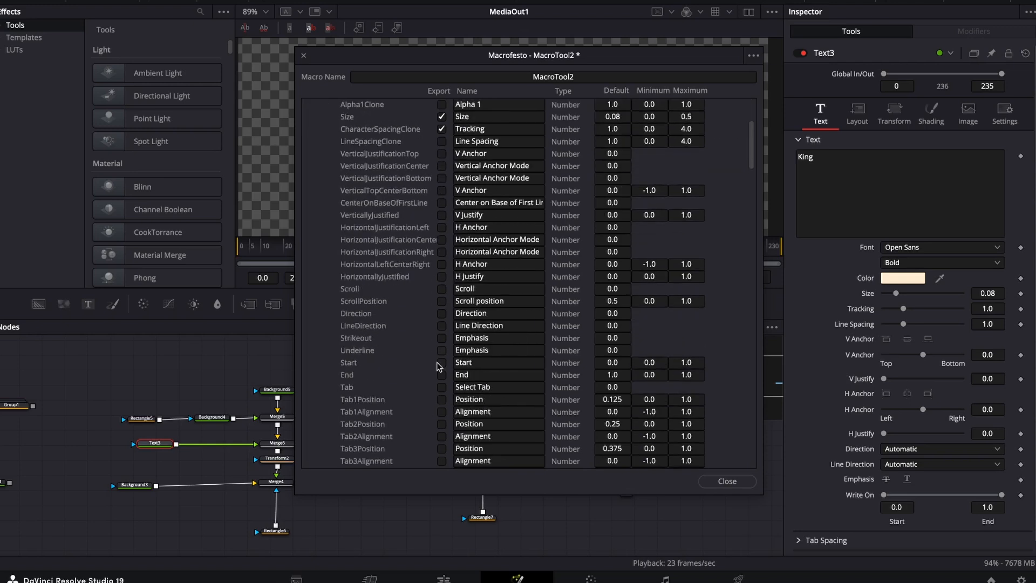
scroll(438, 366, "up", 6)
scroll(439, 366, "down", 12)
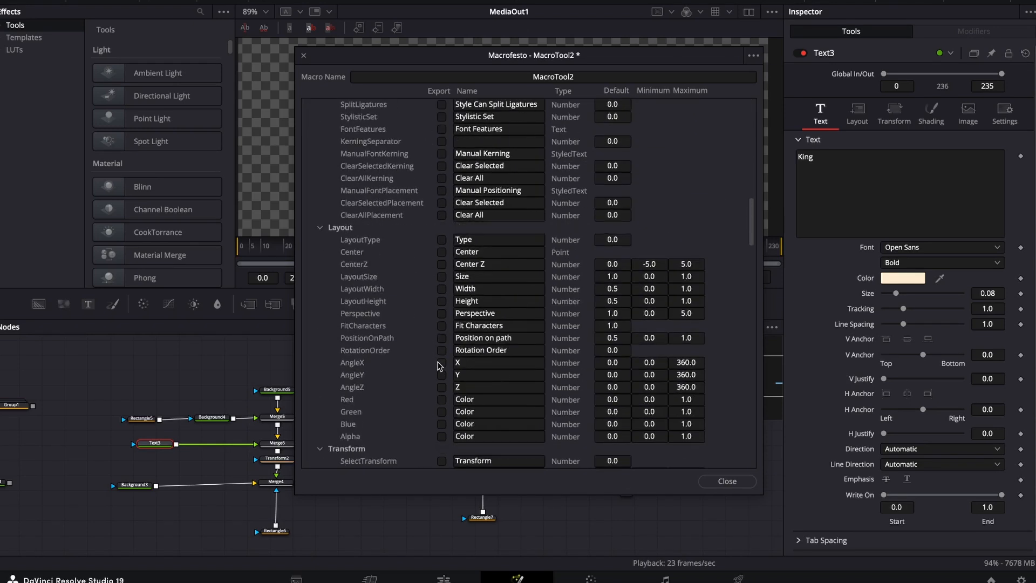
scroll(439, 366, "down", 4)
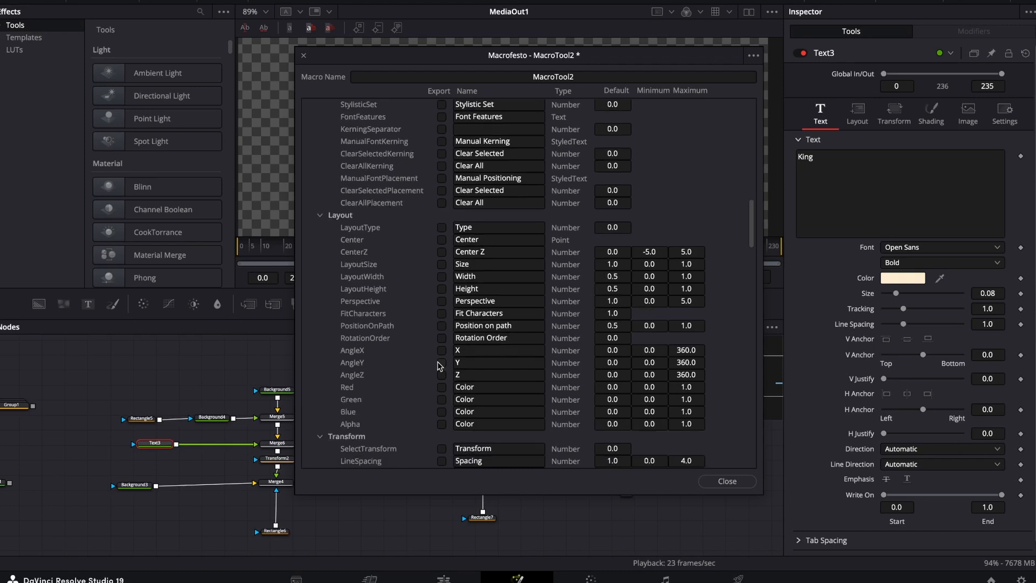
scroll(439, 366, "down", 3)
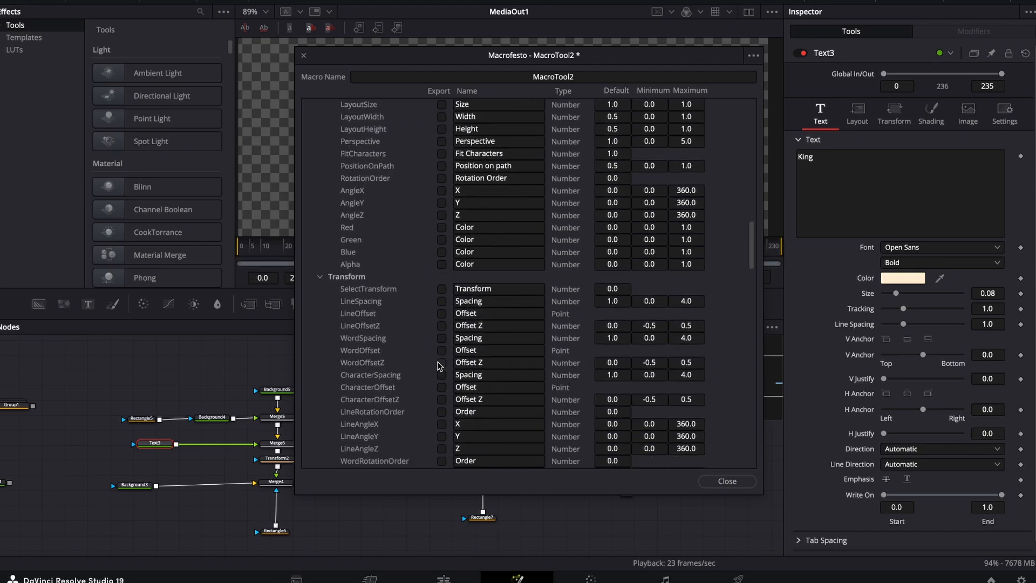
scroll(436, 449, "down", 3)
scroll(438, 449, "down", 3)
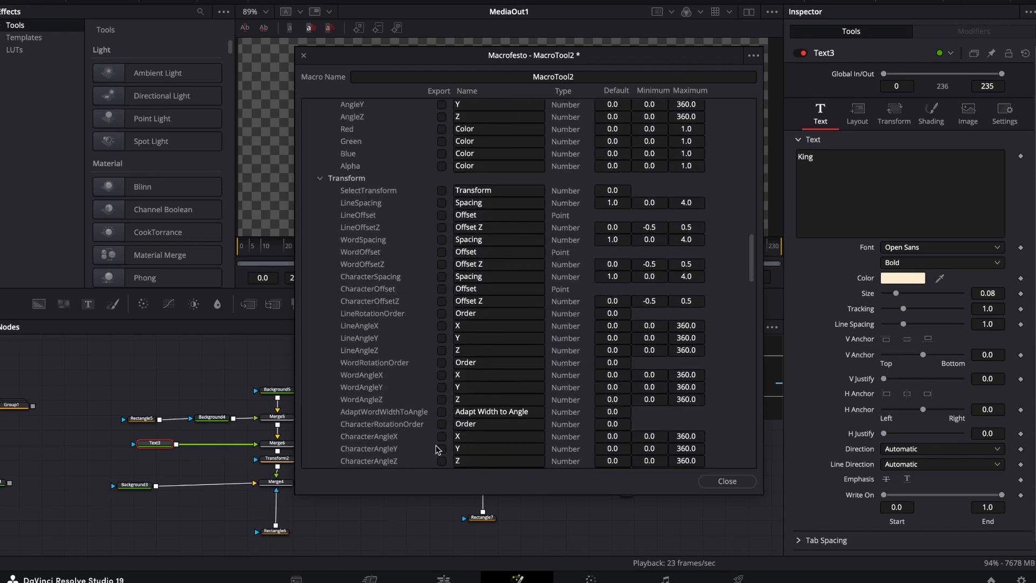
scroll(437, 450, "up", 15)
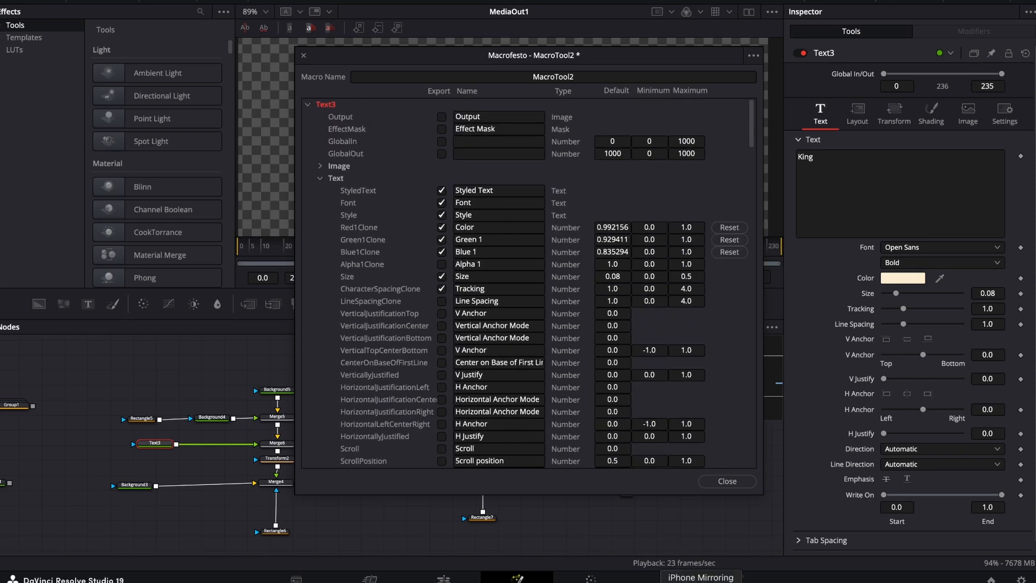
left_click(308, 105)
Export Text3_1's StyledText, Font, Style, red, green and blue color and Size controls in the macro.
left_click(308, 117)
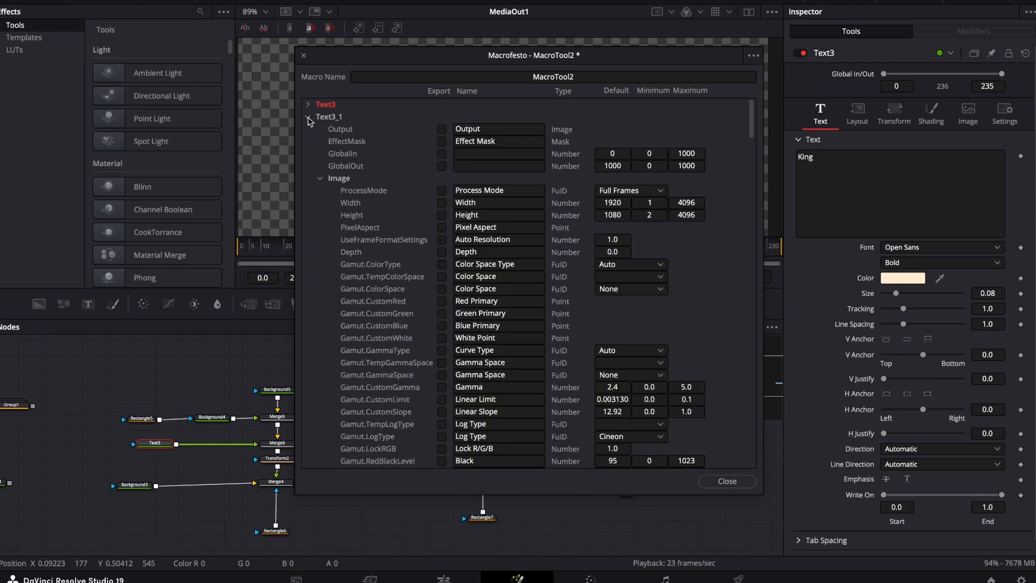
left_click(320, 178)
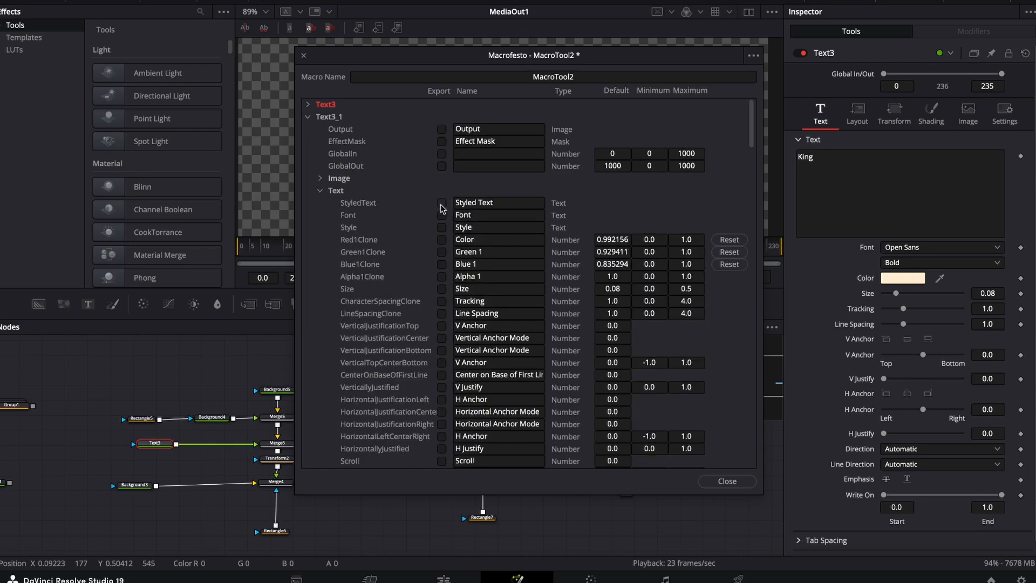
left_click(441, 227)
left_click(441, 264)
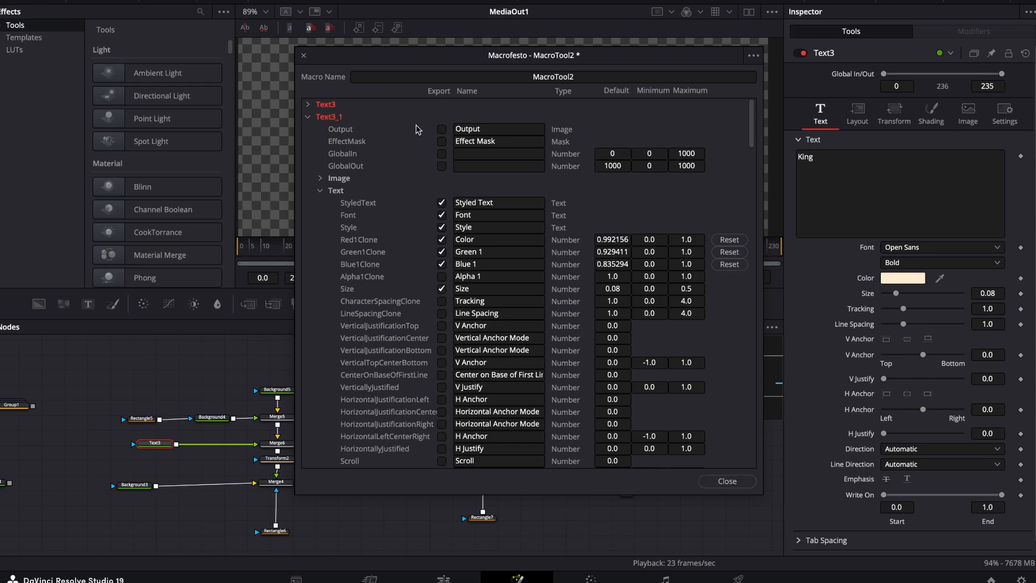
left_click(309, 118)
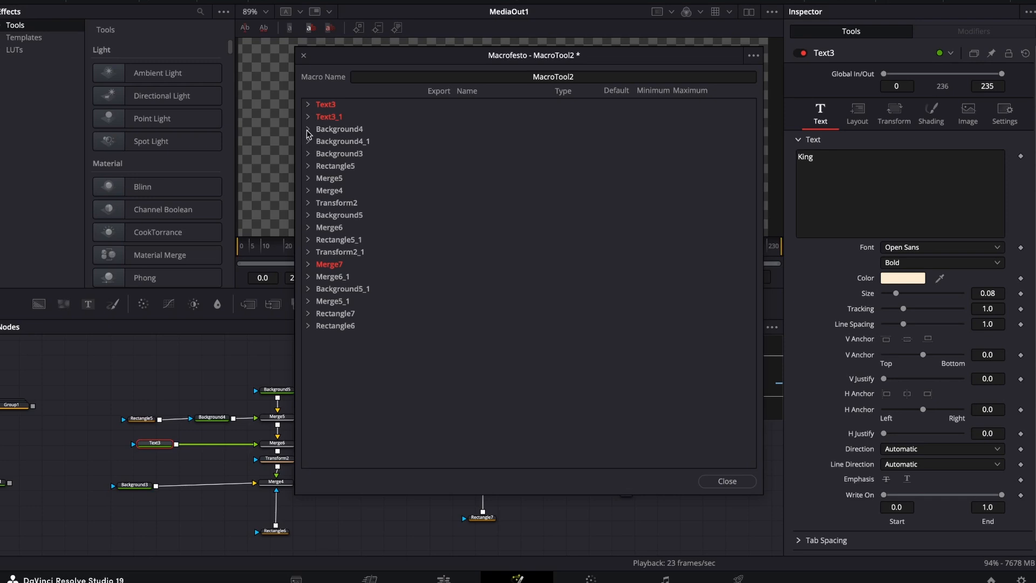
Export Background4's color Type and its top-left and top-right red, green, blue and alpha channels.
left_click(307, 130)
scroll(406, 234, "down", 10)
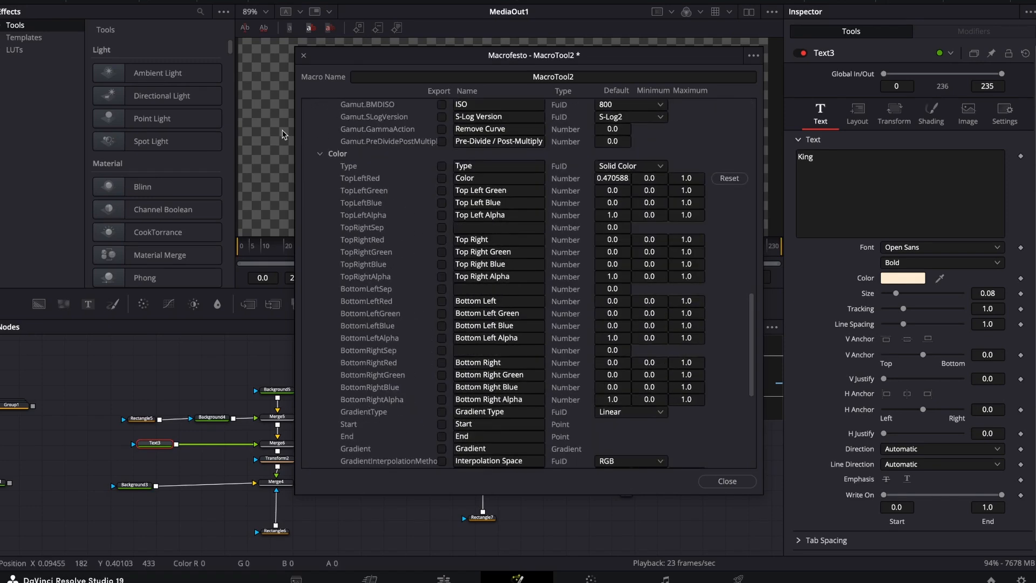
left_click(441, 166)
left_click(441, 190)
left_click(441, 203)
left_click(442, 215)
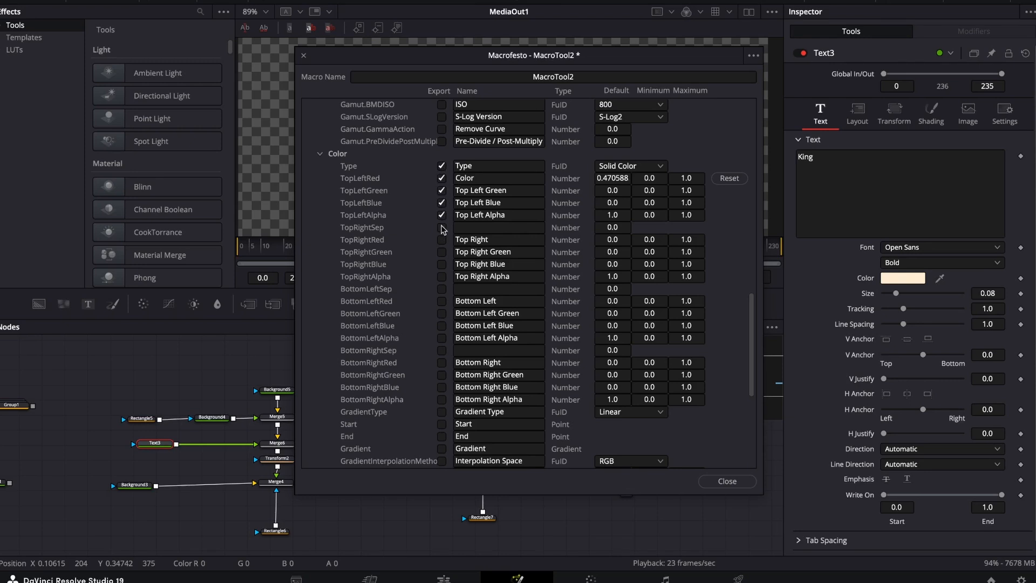
left_click(441, 252)
Export Background4's bottom-left and bottom-right red, green, blue and alpha channels.
scroll(443, 297, "down", 5)
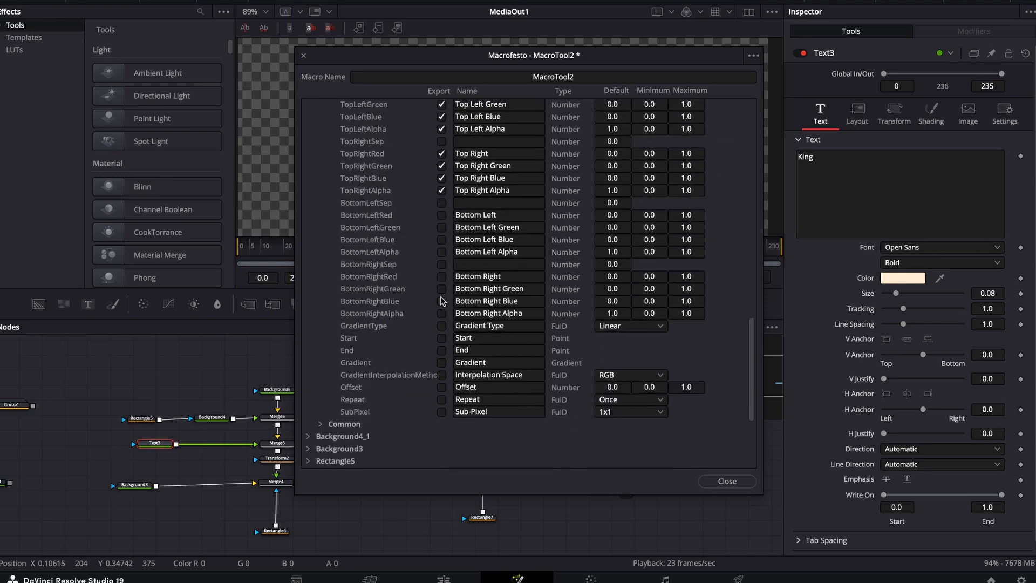
left_click(441, 228)
left_click(441, 241)
left_click(442, 252)
left_click(442, 277)
left_click(443, 290)
left_click(441, 315)
left_click(307, 130)
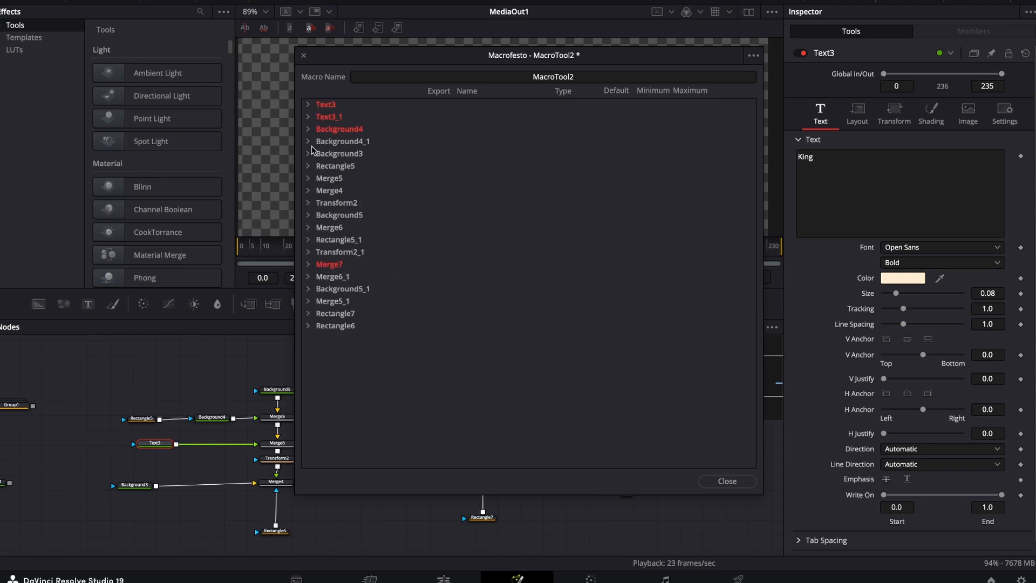
Export Background4_1's color Type and its top-left and top-right color channels.
left_click(308, 143)
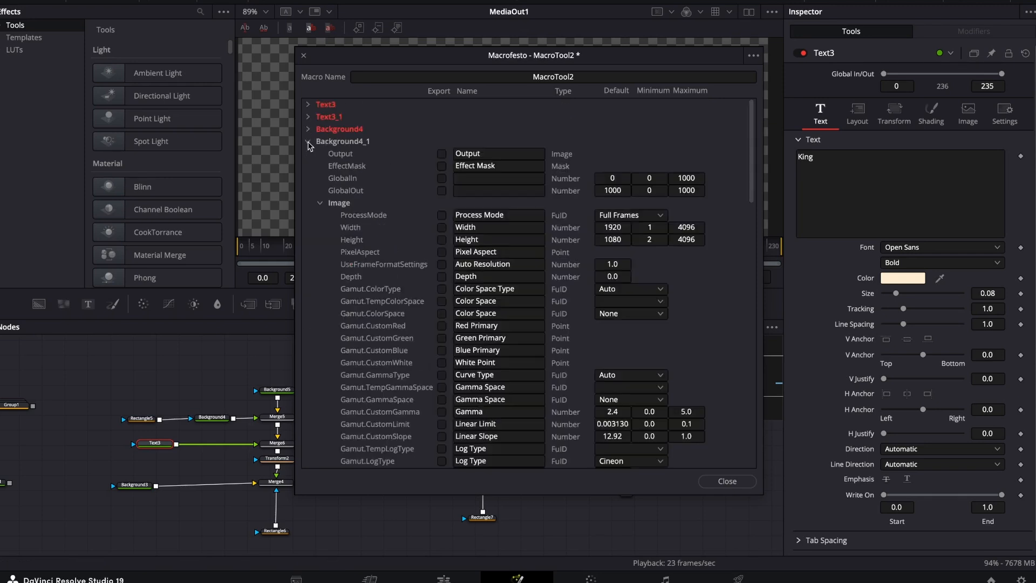
scroll(453, 301, "down", 20)
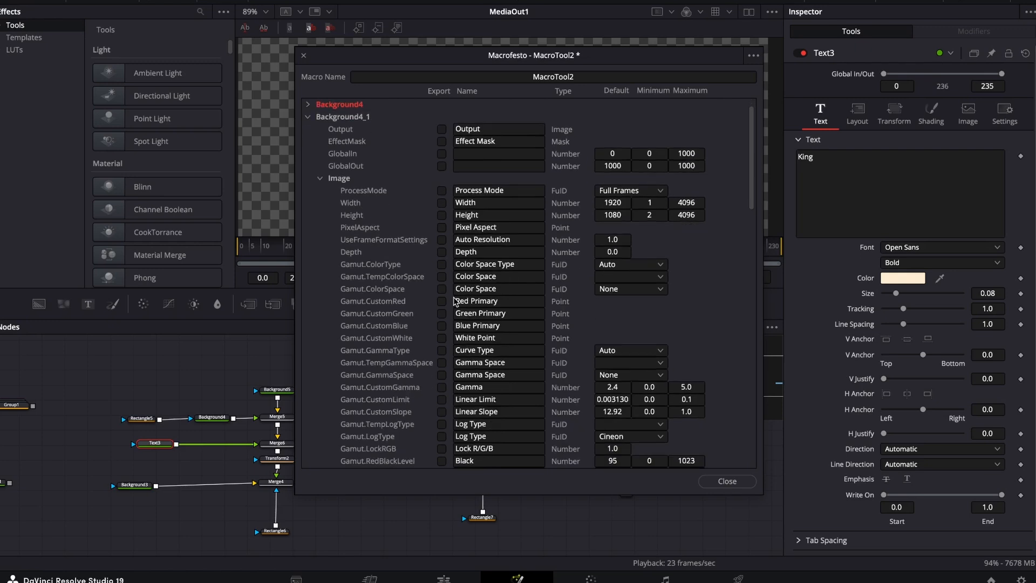
scroll(453, 301, "up", 4)
left_click(442, 178)
left_click(442, 191)
left_click(442, 203)
left_click(441, 215)
left_click(442, 227)
left_click(442, 251)
left_click(441, 264)
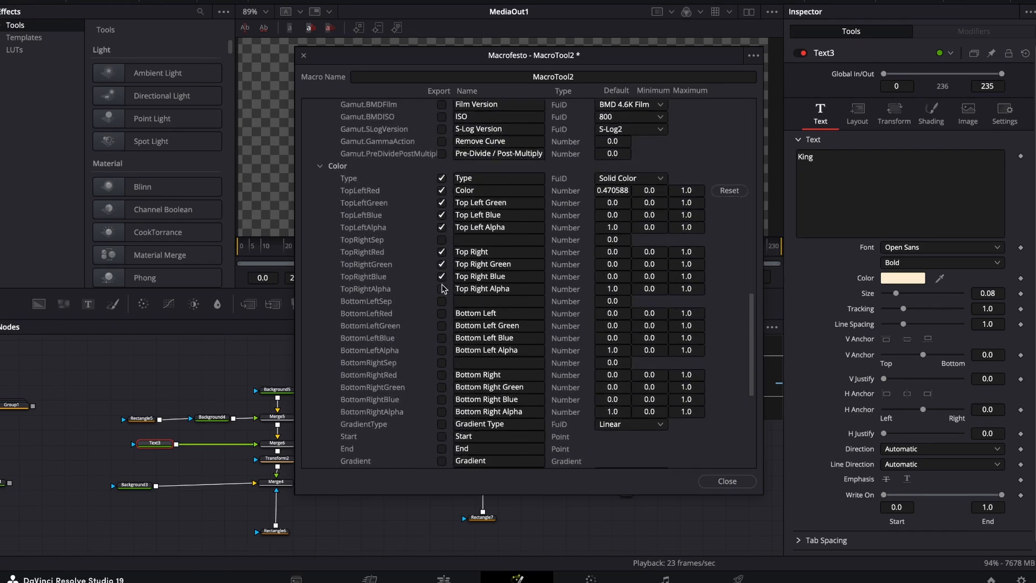
Export Background4_1's bottom-left and bottom-right color channels and collapse its parameter list.
left_click(441, 326)
left_click(441, 338)
left_click(441, 351)
left_click(442, 375)
left_click(441, 387)
left_click(442, 399)
left_click(442, 411)
left_click(441, 424)
scroll(346, 116, "up", 15)
left_click(309, 131)
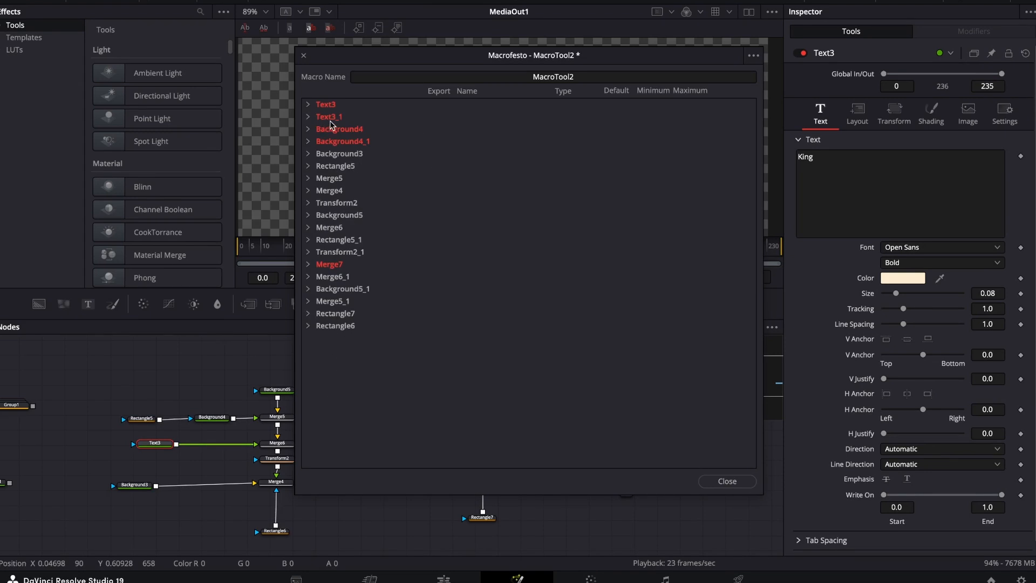
Rename the macro as Macro_K.
left_click(589, 77)
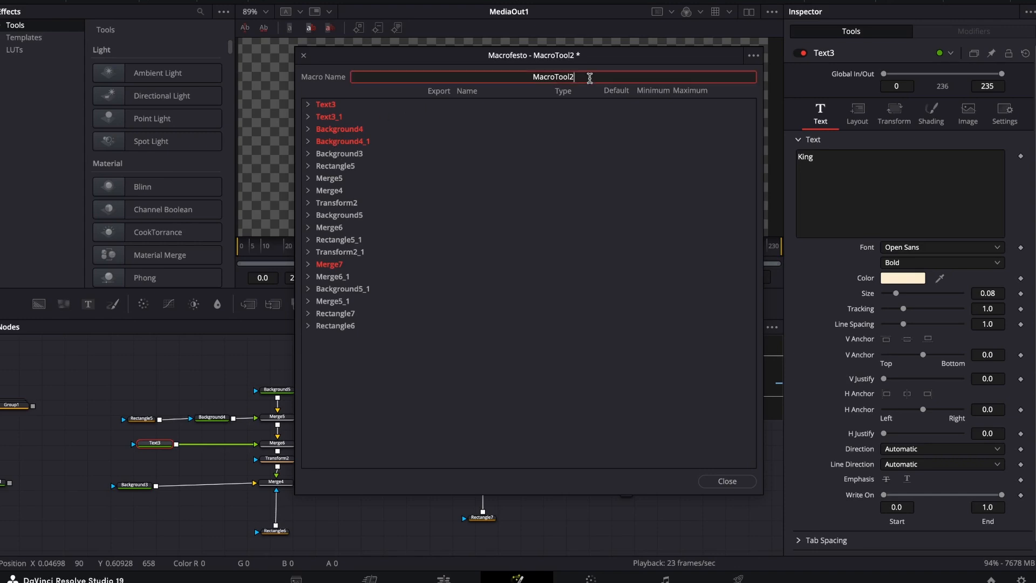
key("BackSpace")
key("BackSpace")
key("BackSpace")
key("BackSpace")
key("BackSpace")
type("_K")
Save Macro_K as a new setting file in the Macros folder and close the macro editor.
left_click(753, 56)
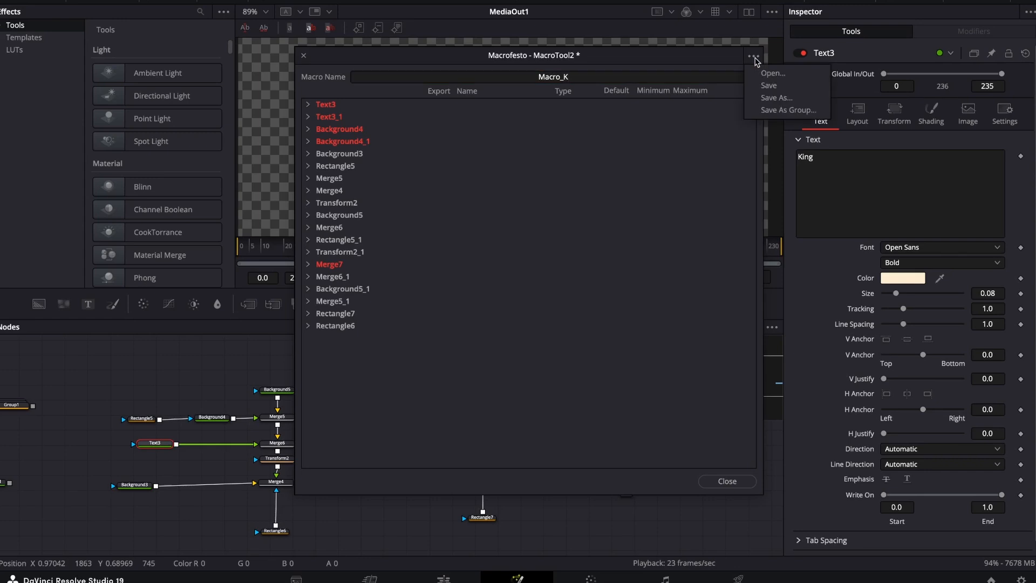
left_click(771, 98)
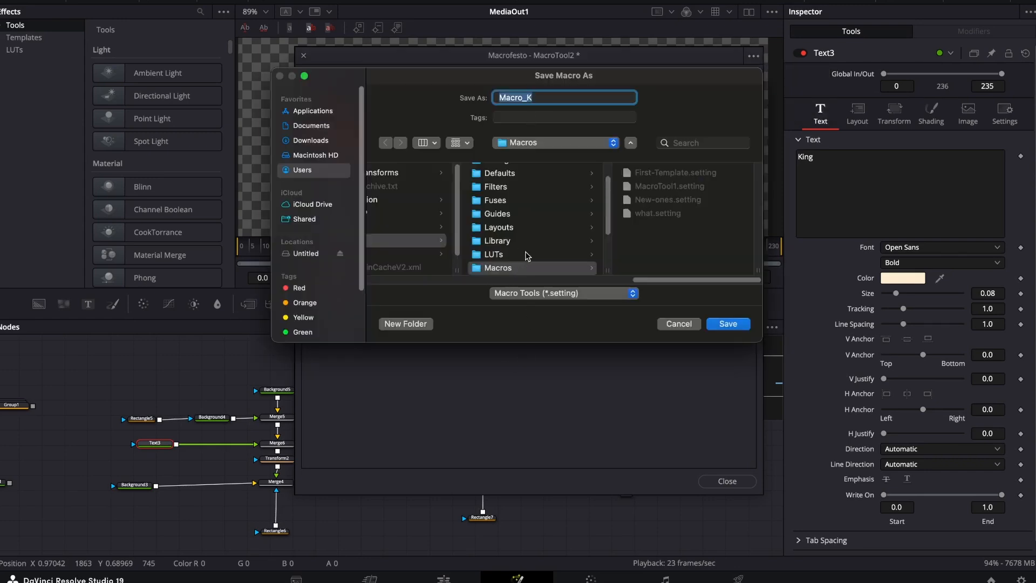
scroll(561, 225, "down", 5)
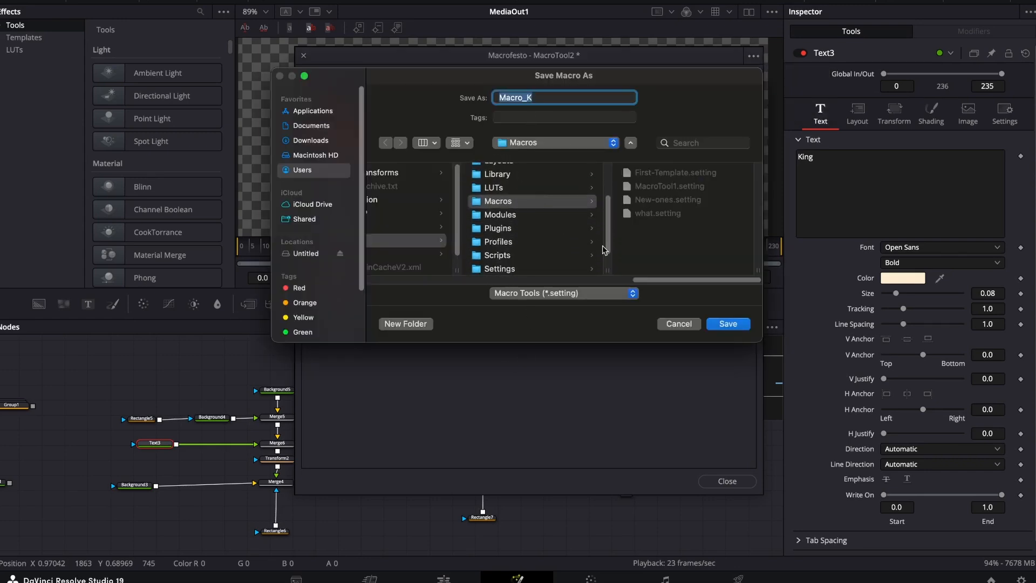
left_click(726, 324)
left_click(728, 480)
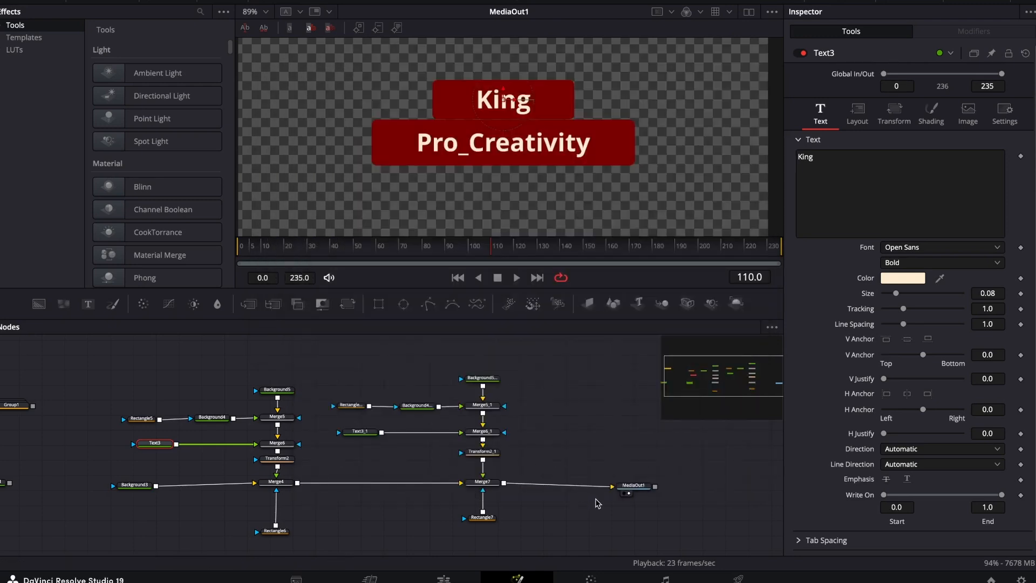
Disconnect Merge7 from MediaOut1 and group all the title nodes.
left_click_drag(607, 486, 575, 493)
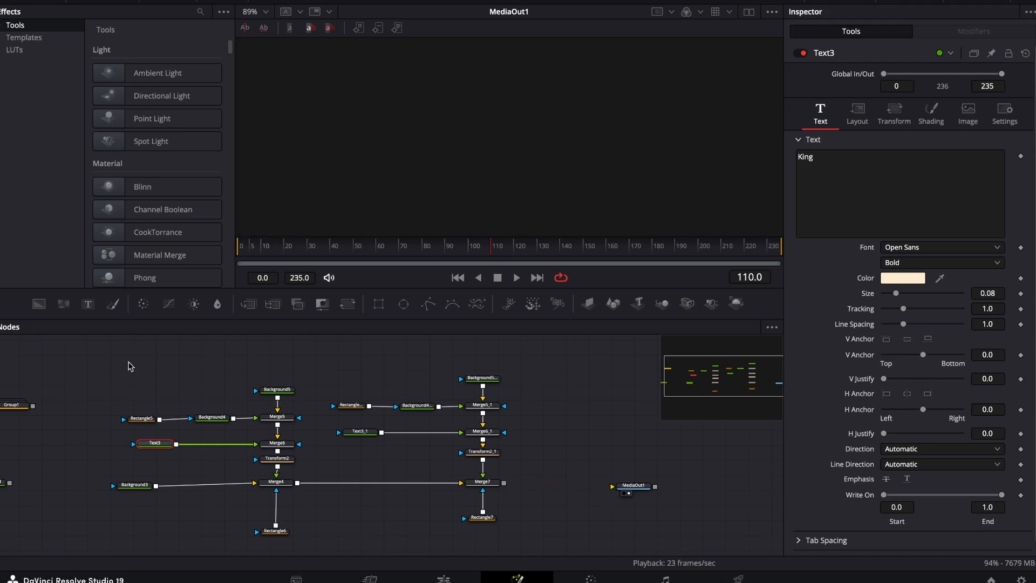
left_click_drag(130, 366, 504, 552)
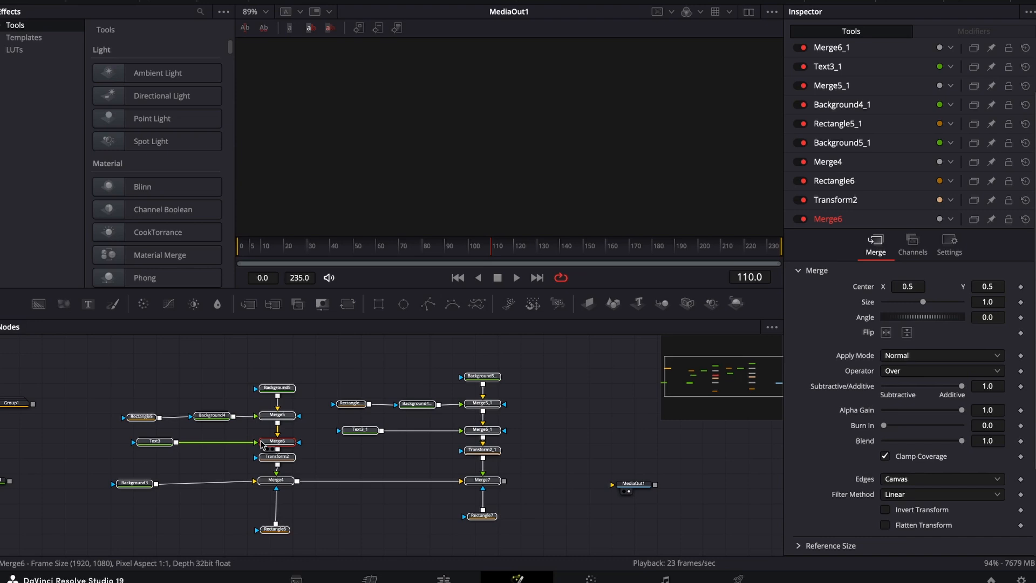
key("ctrl+g")
Select the Background5, Merge5 and Merge6 nodes inside the title group and create a macro from them.
left_click_drag(317, 376, 347, 362)
double_click(293, 441)
left_click_drag(248, 370, 305, 440)
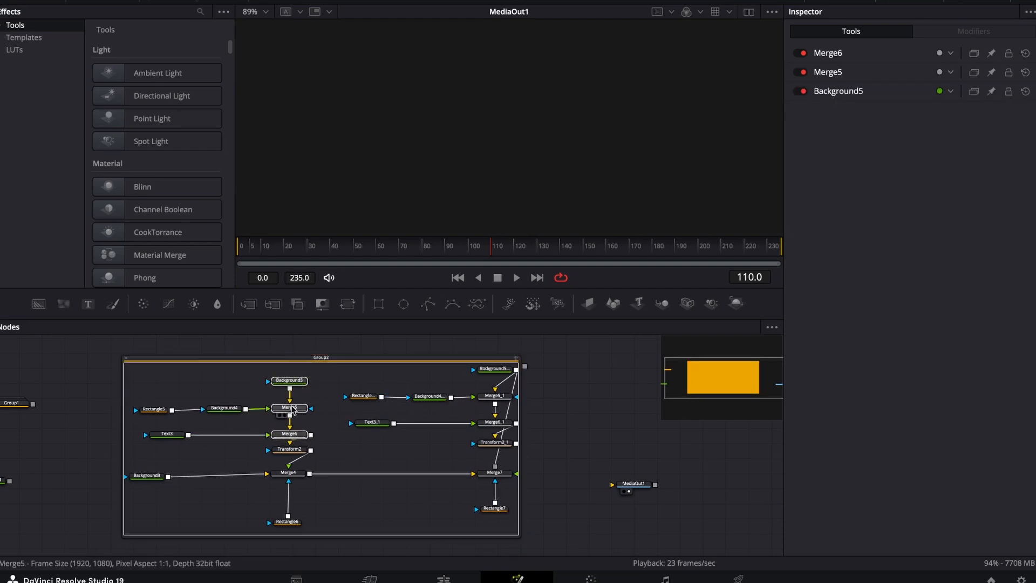
right_click(293, 411)
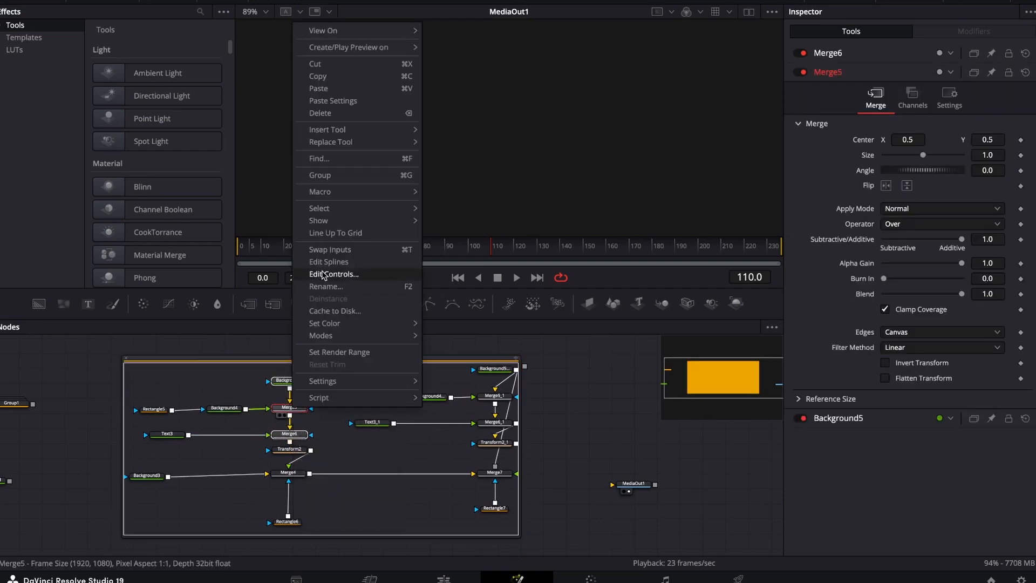
mouse_move(353, 193)
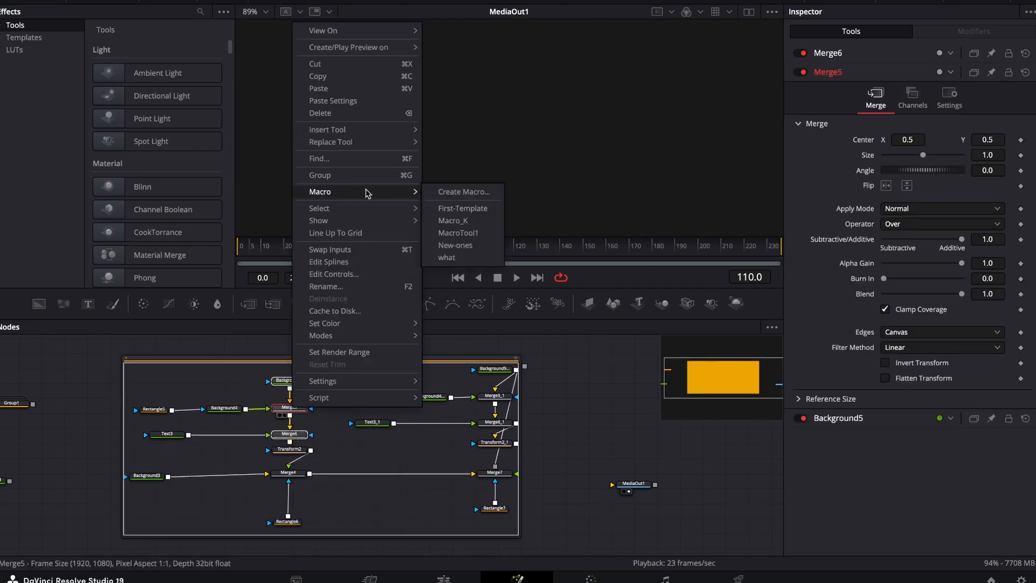
left_click(441, 195)
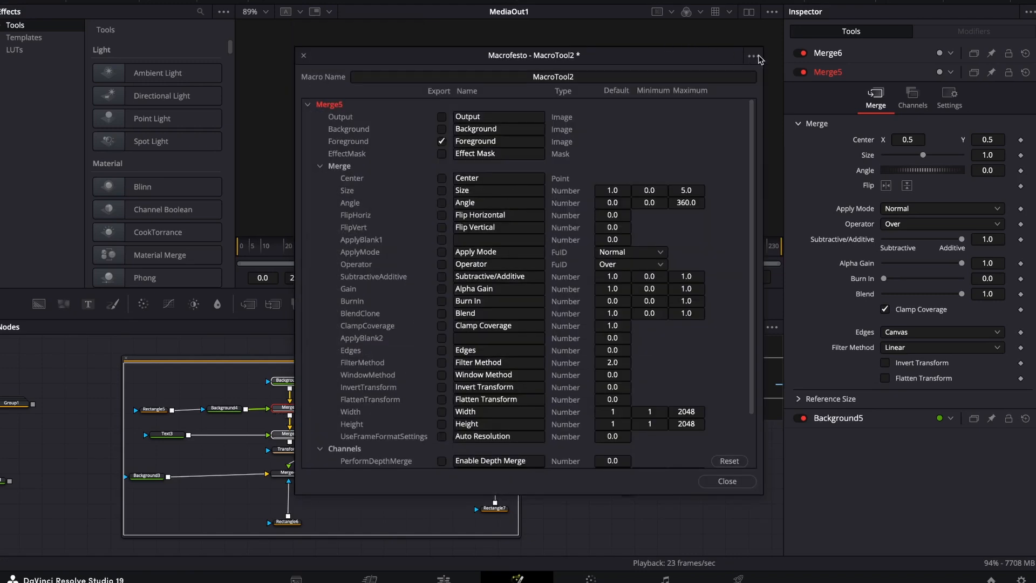
Start saving the macro as a new file and reveal the Macros folder in Finder from the save dialog.
left_click(753, 56)
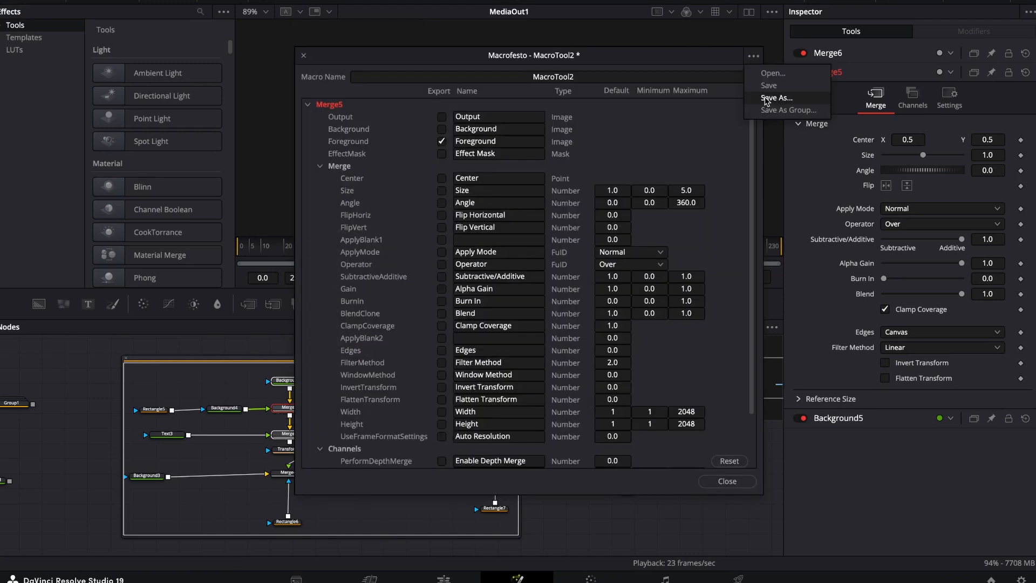
left_click(776, 97)
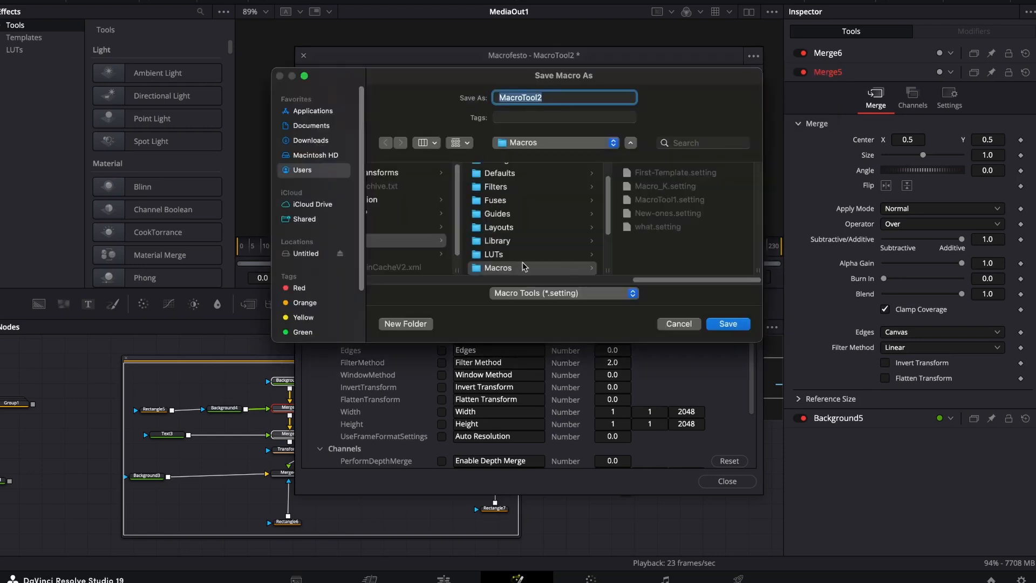
scroll(515, 222, "down", 3)
left_click(515, 216)
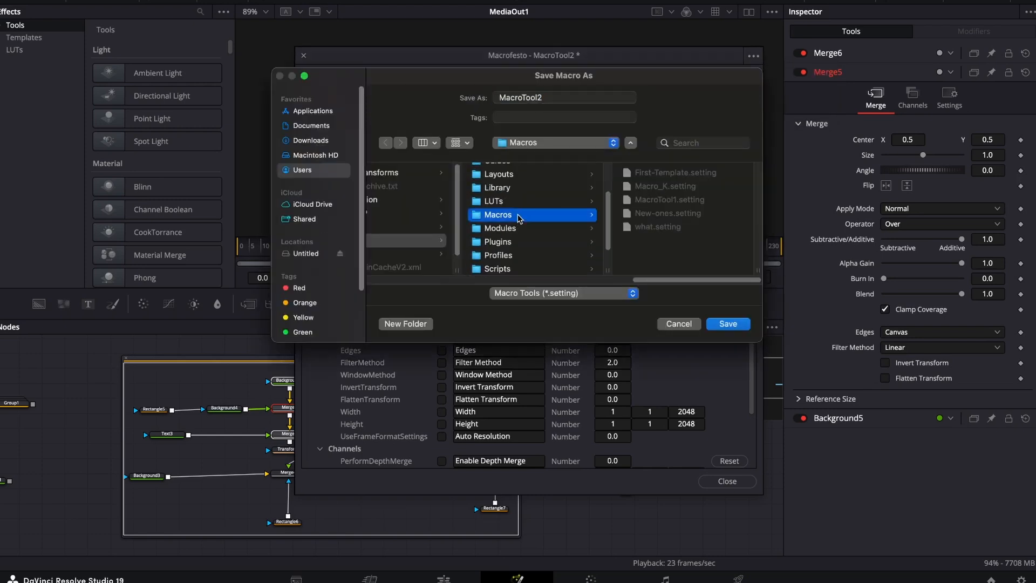
right_click(520, 217)
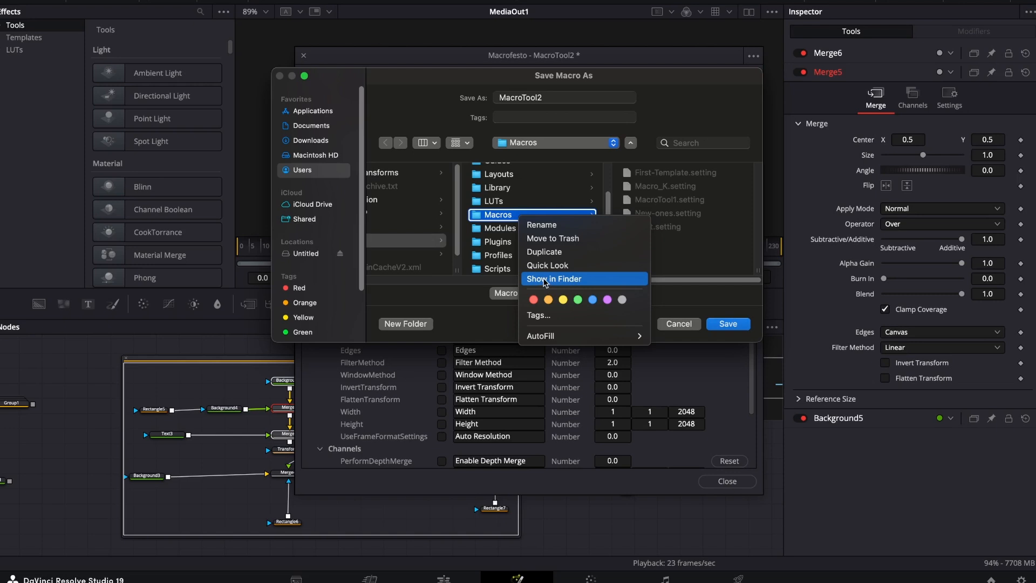
left_click(545, 280)
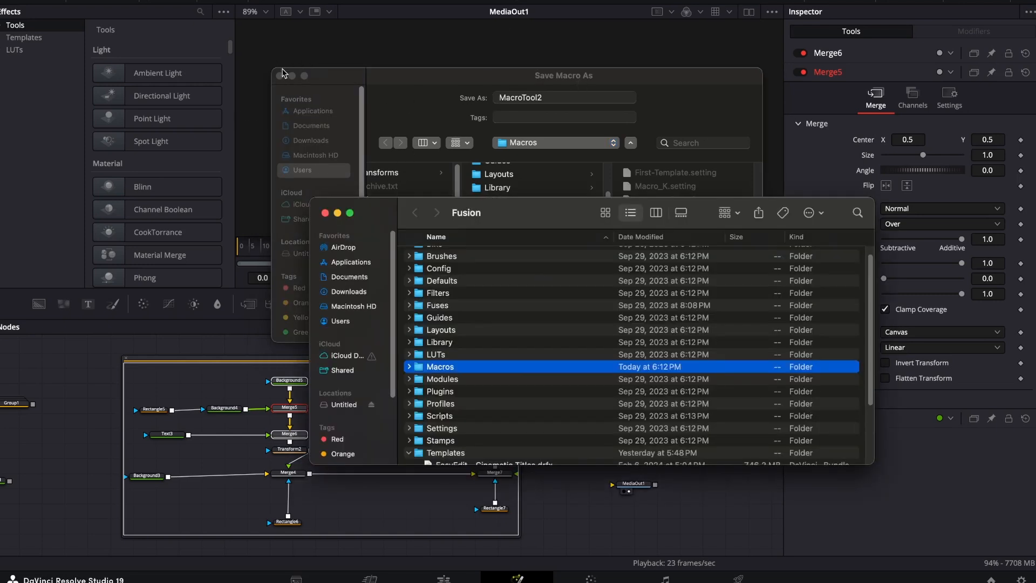
Cancel the save and close the macro editor without saving MacroTool2.
left_click(392, 82)
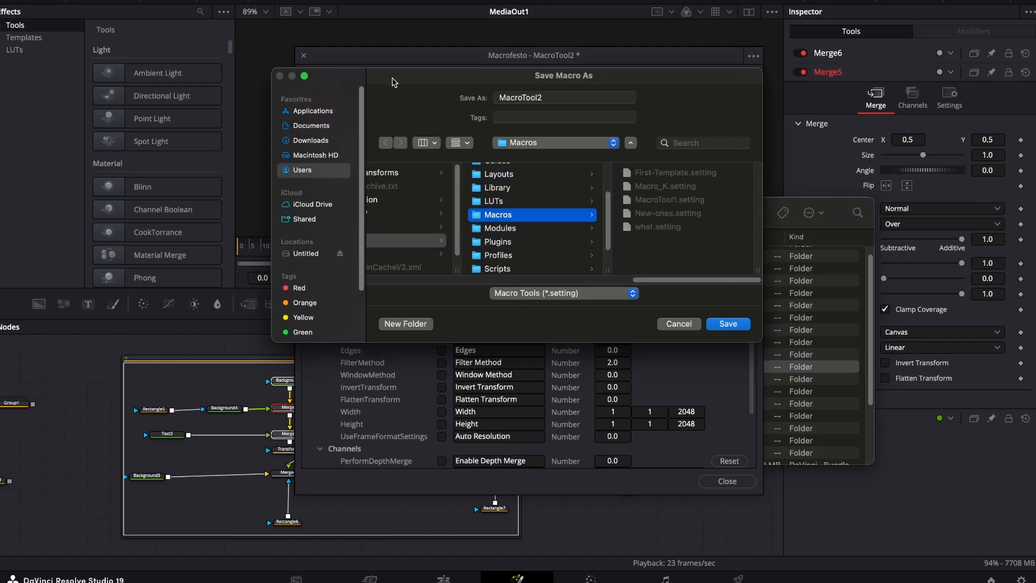
left_click(680, 326)
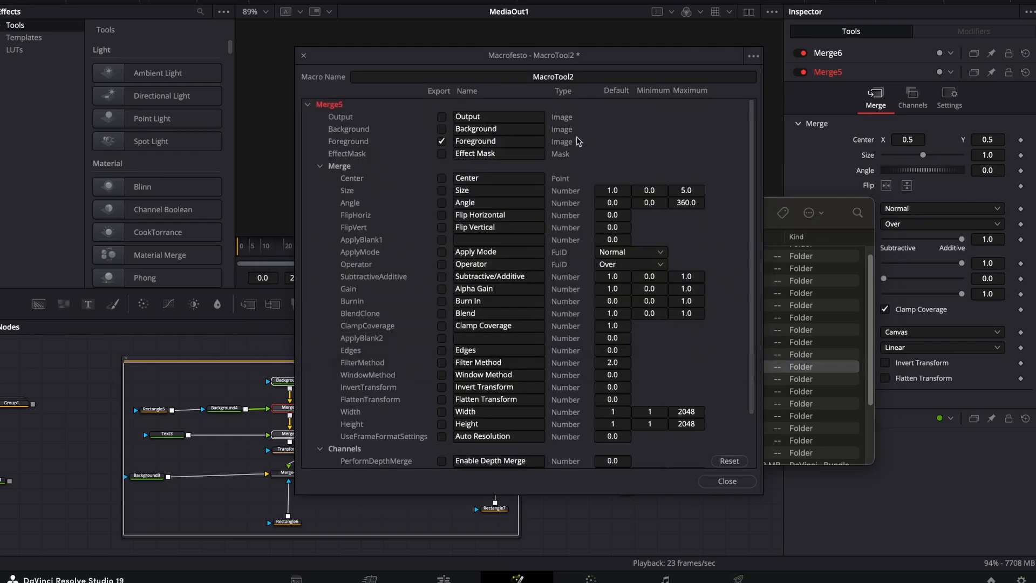
left_click(728, 482)
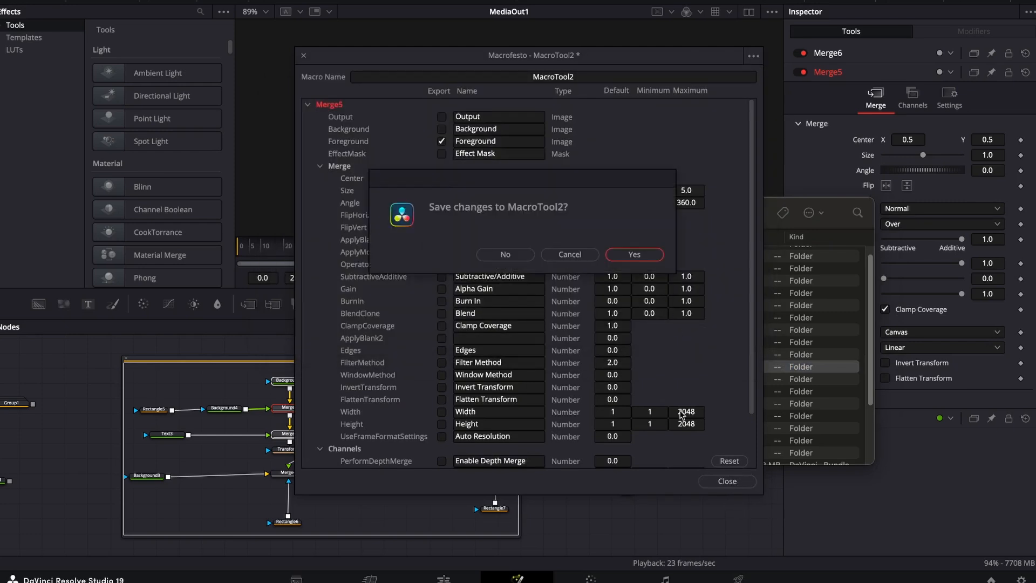
left_click(507, 255)
Open the Macros folder in Finder and move its window clear of the grouped nodes.
left_click_drag(567, 216, 522, 130)
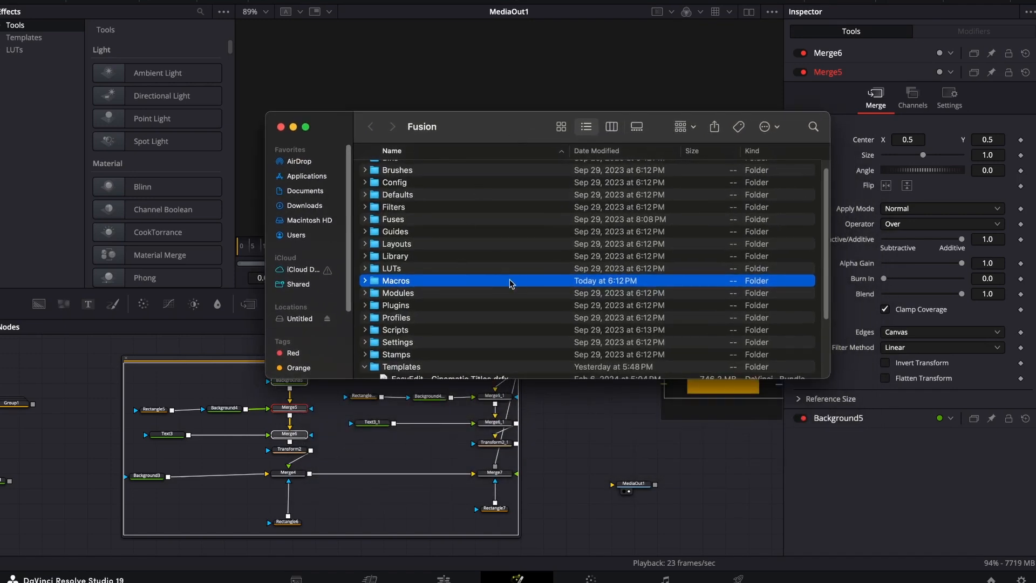
double_click(458, 285)
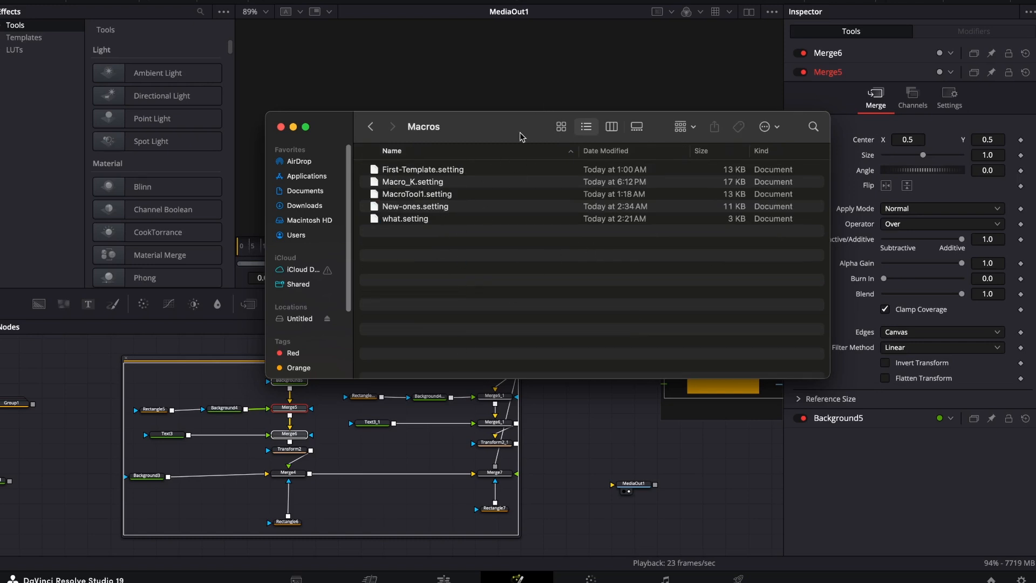
left_click_drag(522, 136, 688, 154)
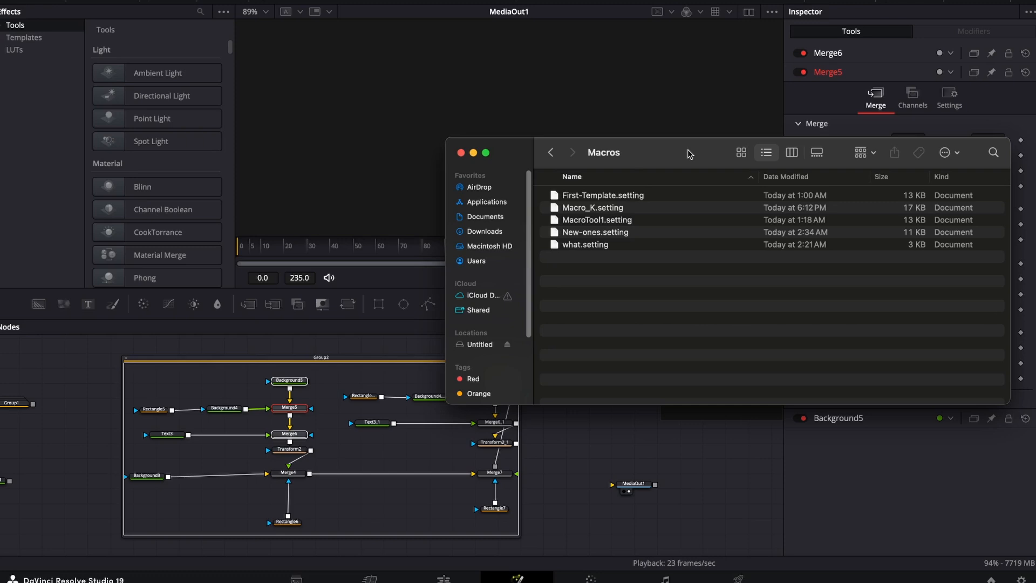
Collapse Group2, add Macro_K.setting from the Finder Macros folder to the node graph, and minimize Finder.
left_click(204, 358)
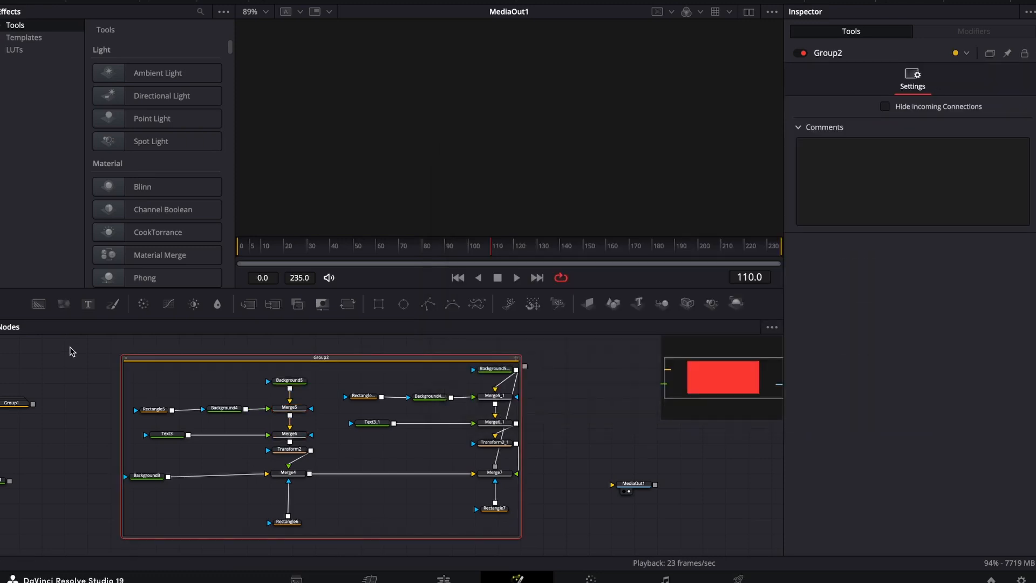
left_click(125, 360)
left_click(34, 582)
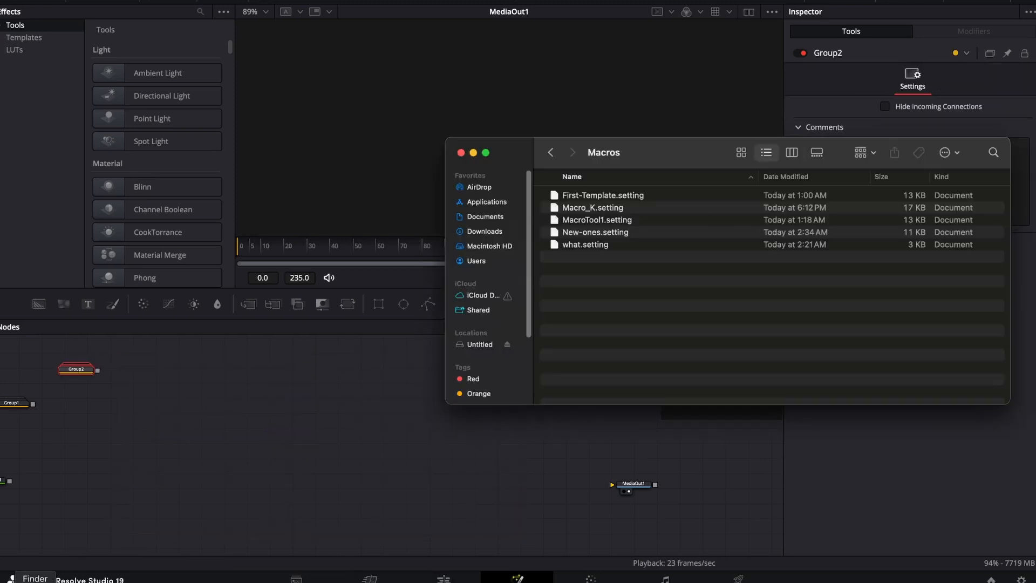
left_click(596, 211)
left_click_drag(593, 215, 361, 437)
left_click(473, 154)
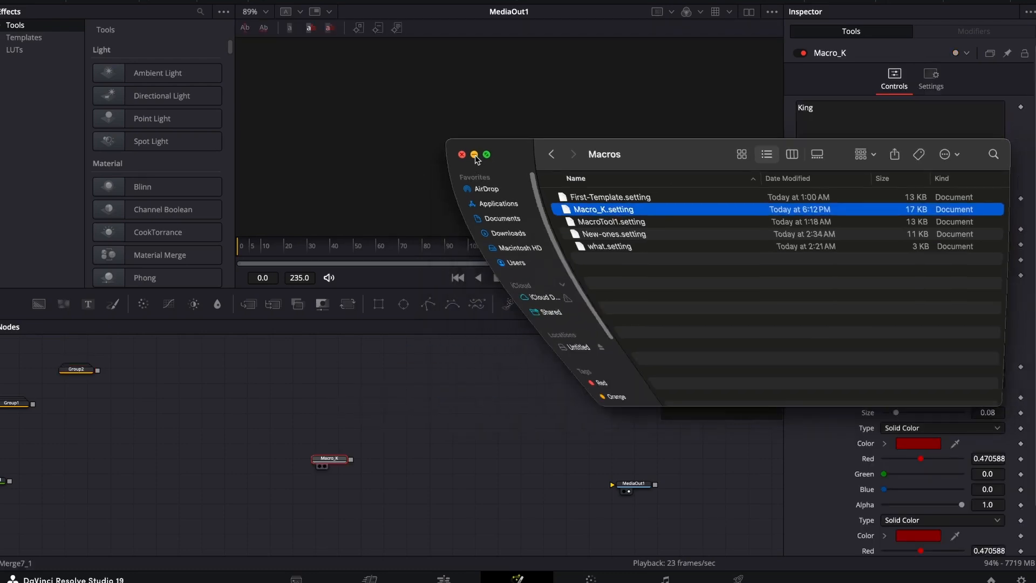
Connect Macro_K to MediaOut1 and play the title animation from frame 0.
left_click_drag(351, 463, 613, 468)
key("ctrl+f")
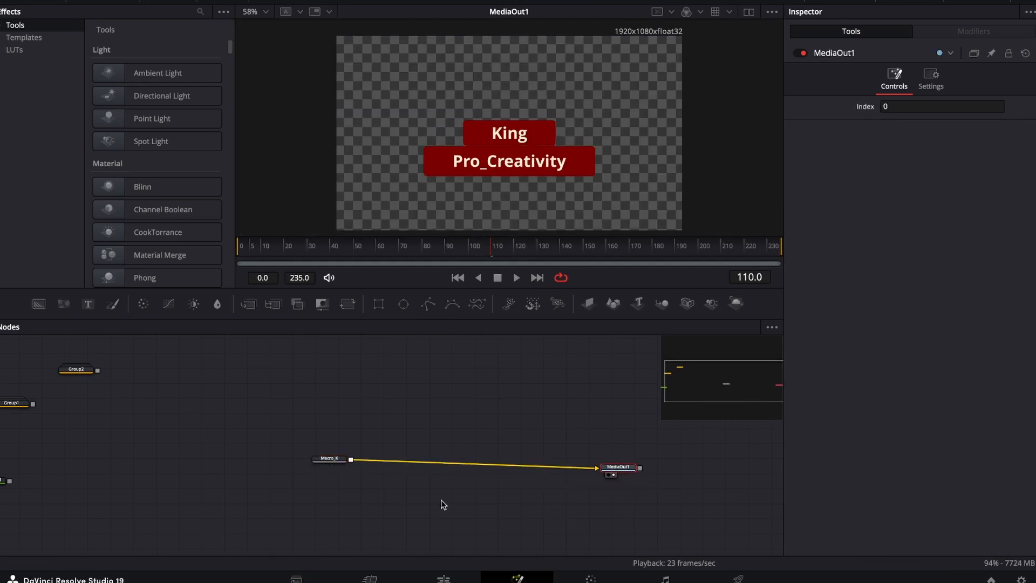
left_click(237, 248)
left_click(408, 344)
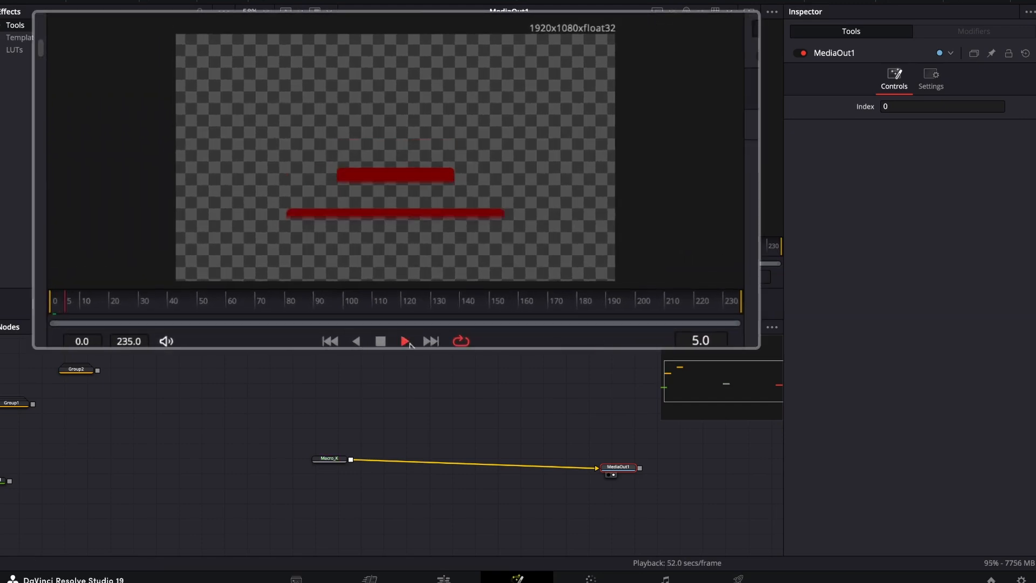
key("space")
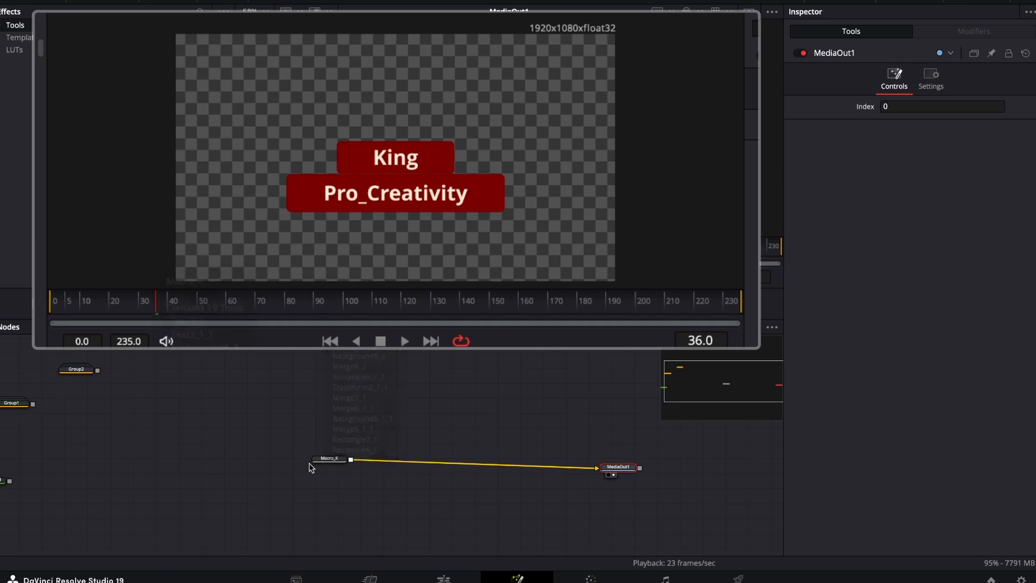
Select Macro_K and replace its first text line with "create".
left_click(326, 460)
left_click_drag(333, 463, 303, 470)
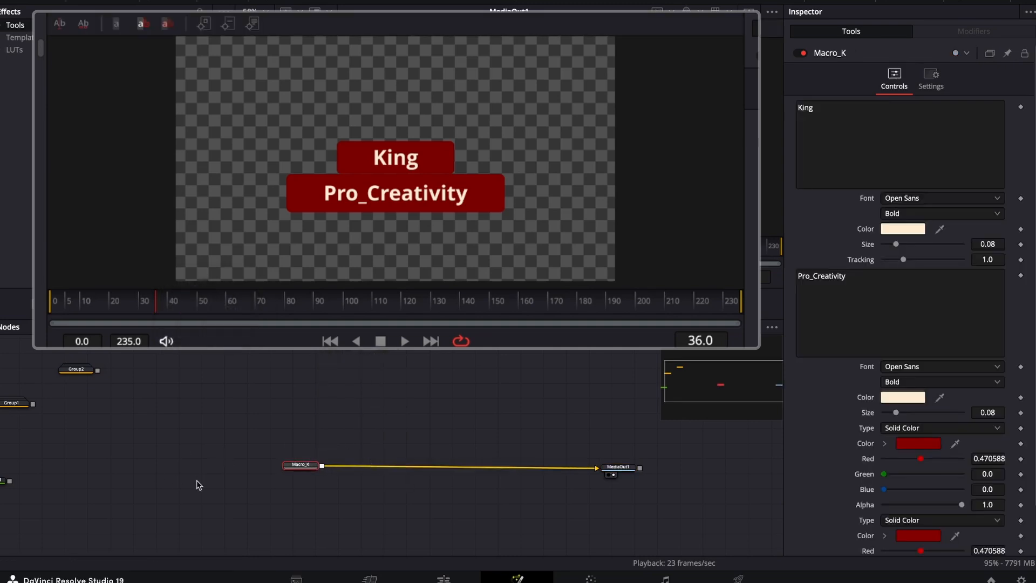
scroll(914, 265, "down", 1)
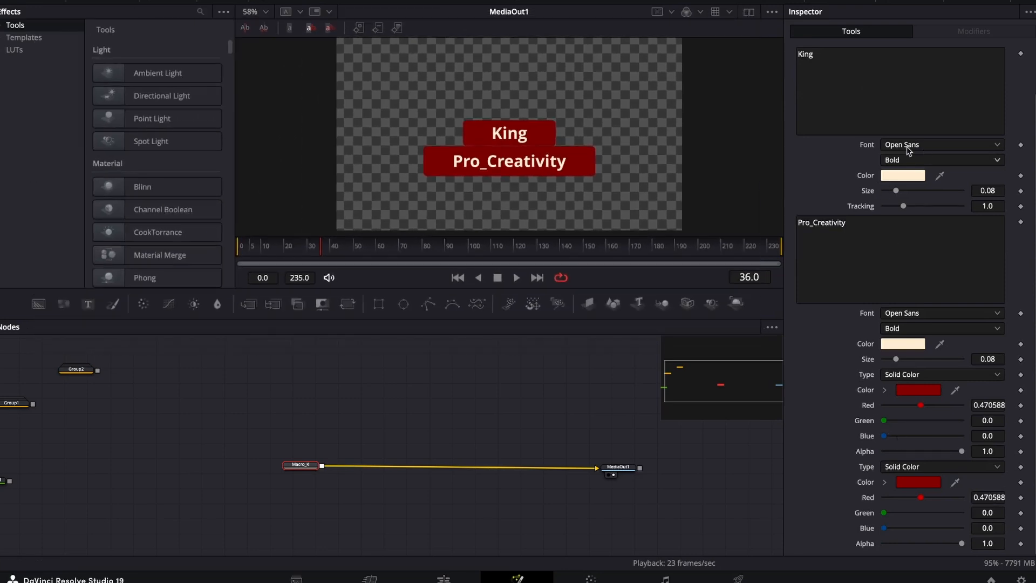
left_click(848, 55)
key("BackSpace")
key("BackSpace")
key("BackSpace")
key("BackSpace")
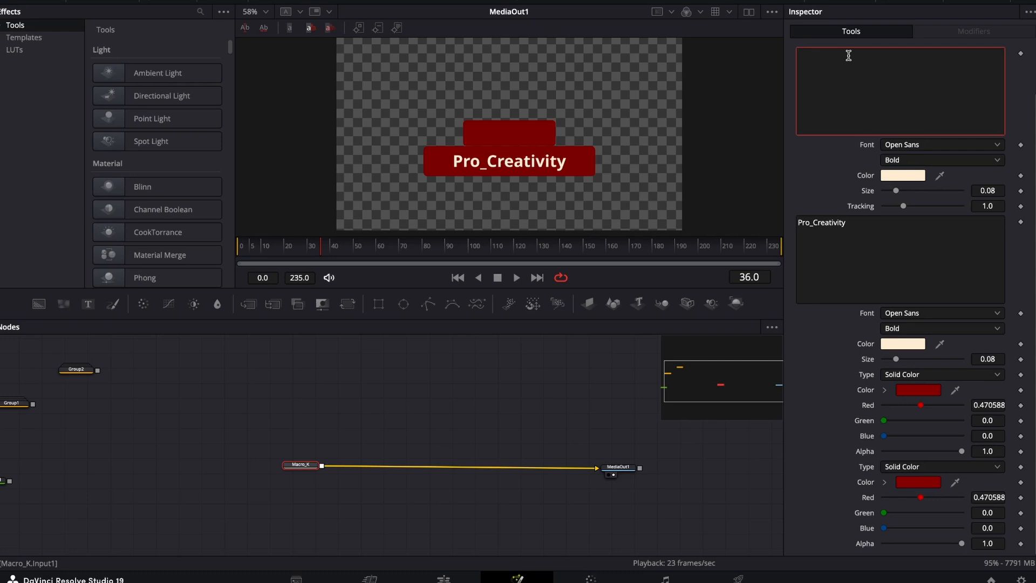
type("create")
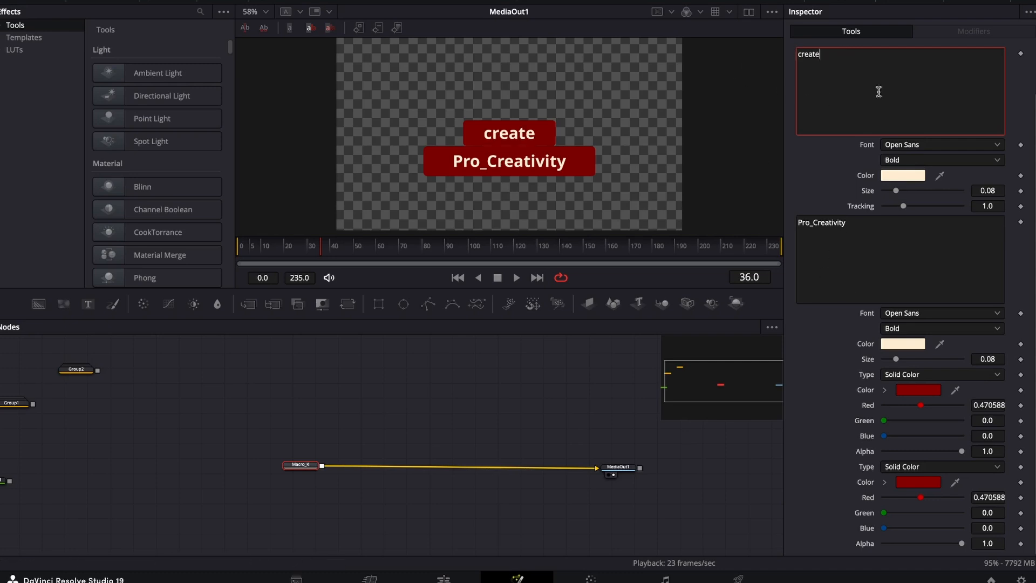
Set Macro_K's first-line text color to turquoise and the first line's background color to black (000000).
left_click(895, 175)
left_click(3, 401)
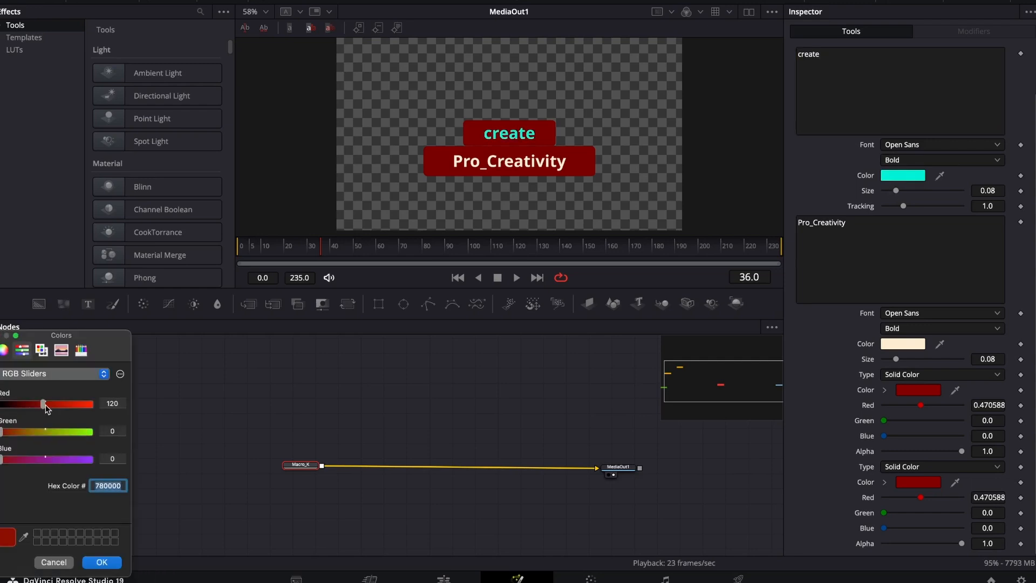
left_click_drag(43, 403, 3, 405)
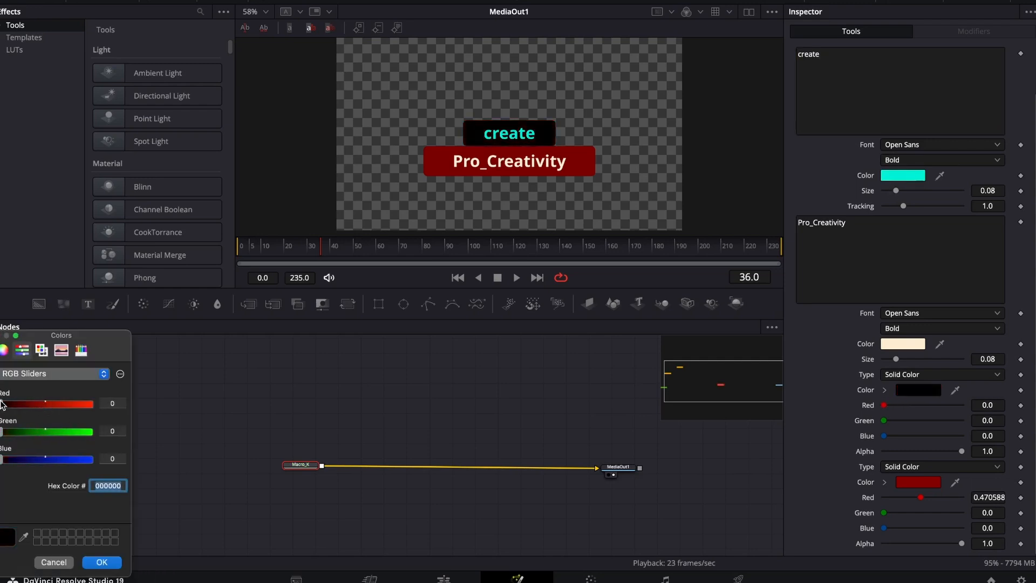
left_click(105, 561)
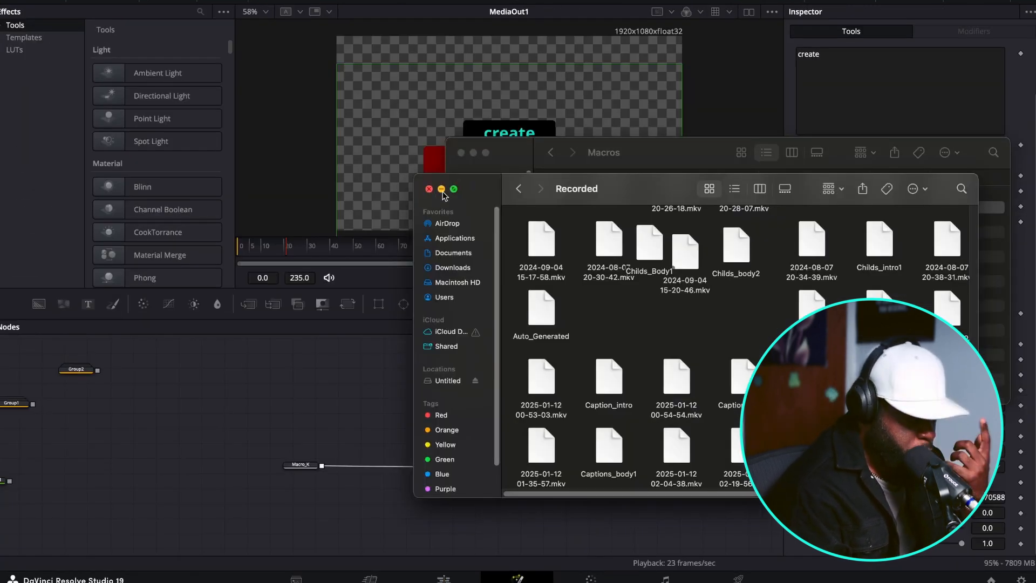
Minimize the Recorded Finder window and go back from the Macros folder to the Fusion folder.
left_click(441, 189)
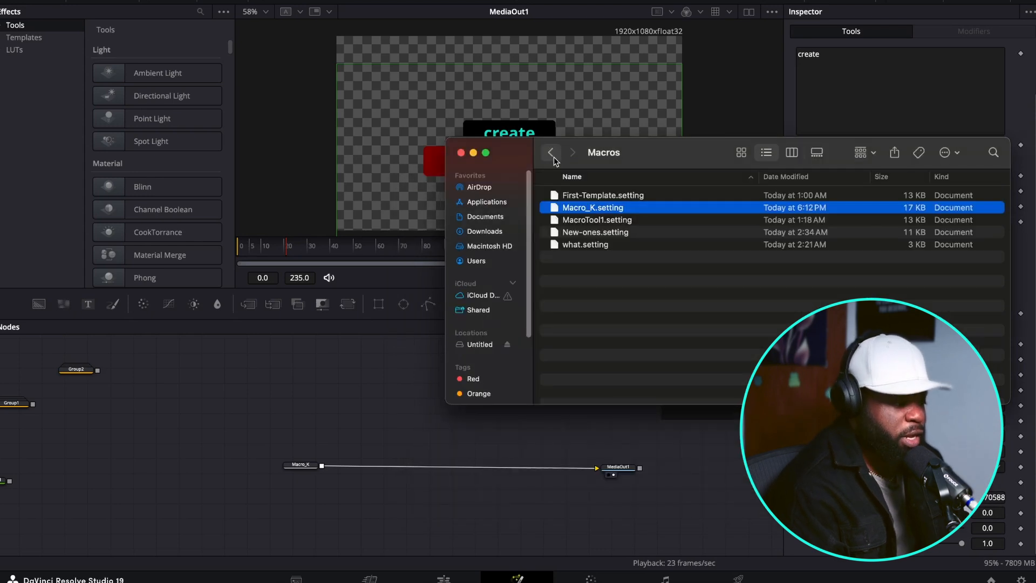
left_click(552, 157)
scroll(577, 306, "down", 4)
scroll(577, 305, "up", 3)
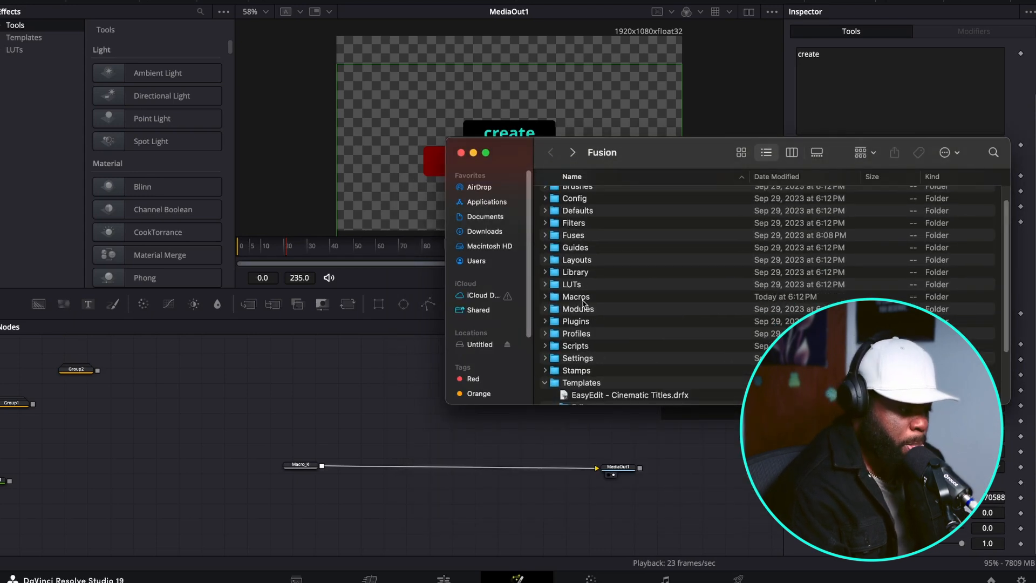
Open the Macros folder in a new Finder tab and detach it as a separate window beside the Fusion folder.
left_click(568, 296)
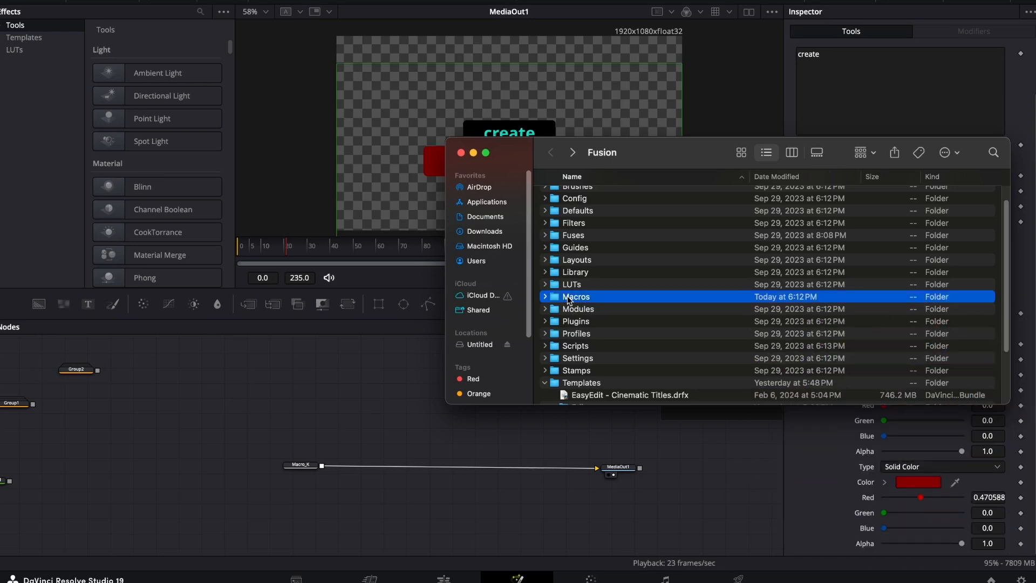
right_click(568, 297)
left_click(610, 307)
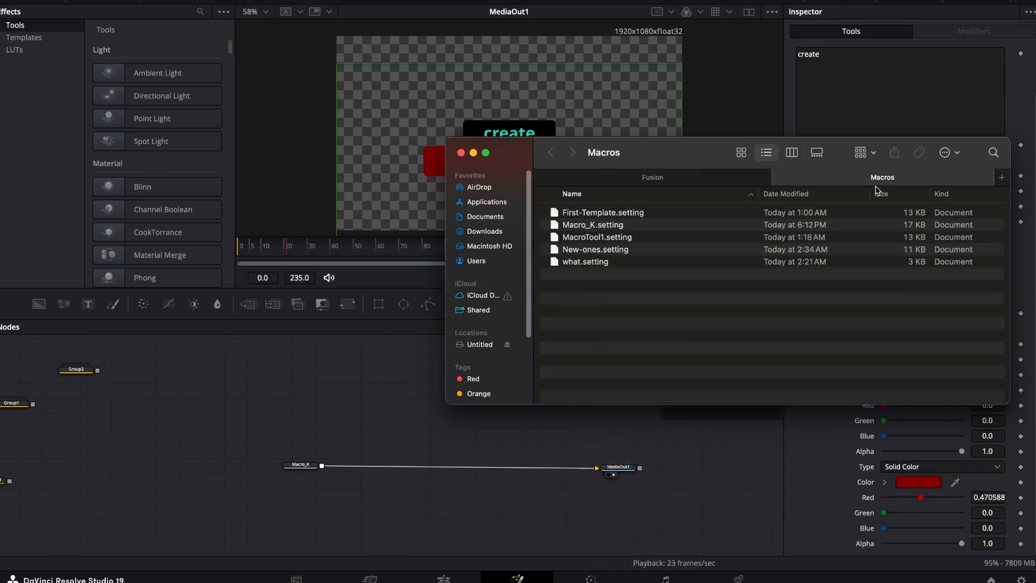
left_click_drag(875, 180, 241, 309)
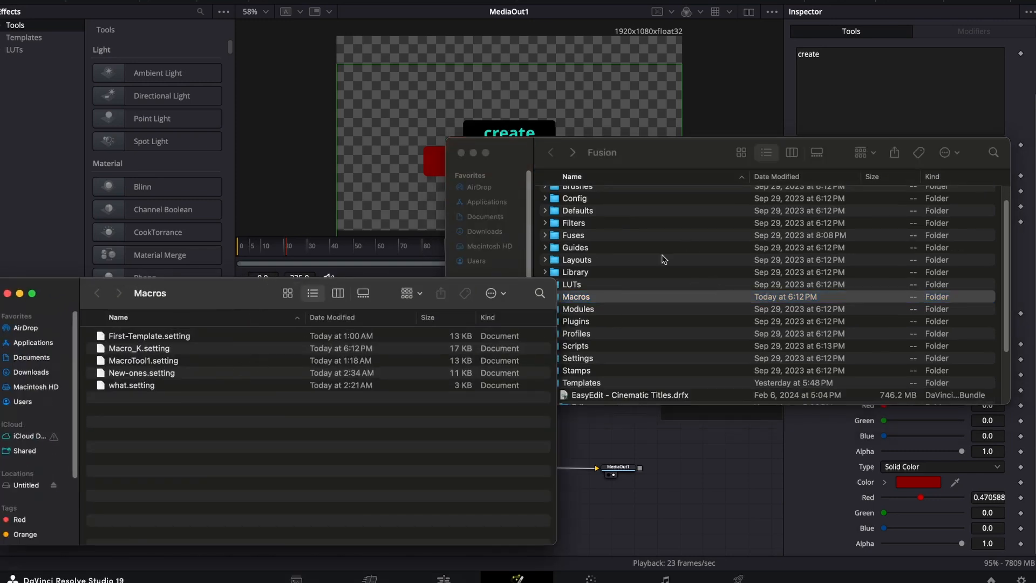
Open the Titles folder inside Templates > Edit in the Fusion folder window.
scroll(686, 243, "down", 4)
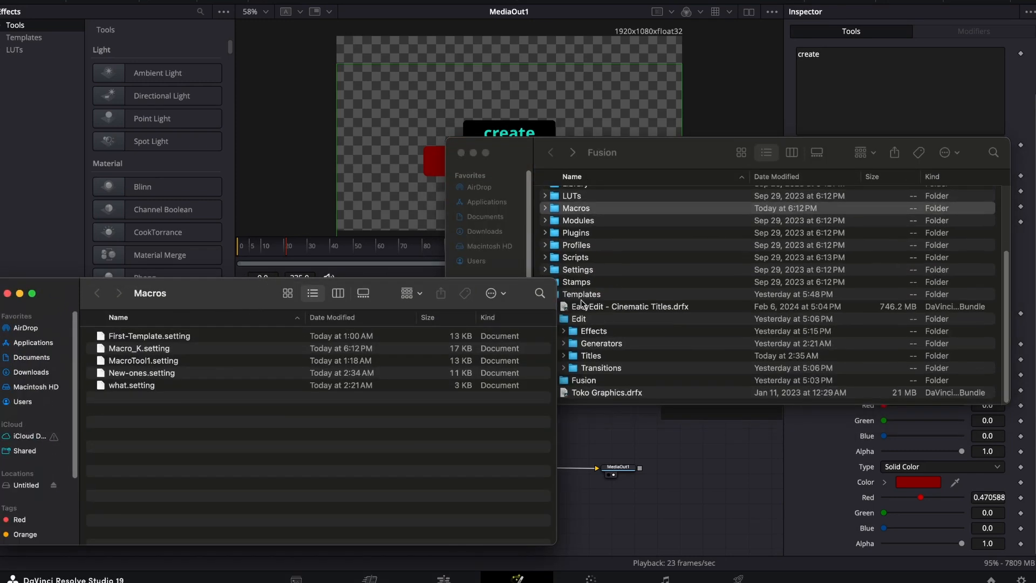
double_click(583, 296)
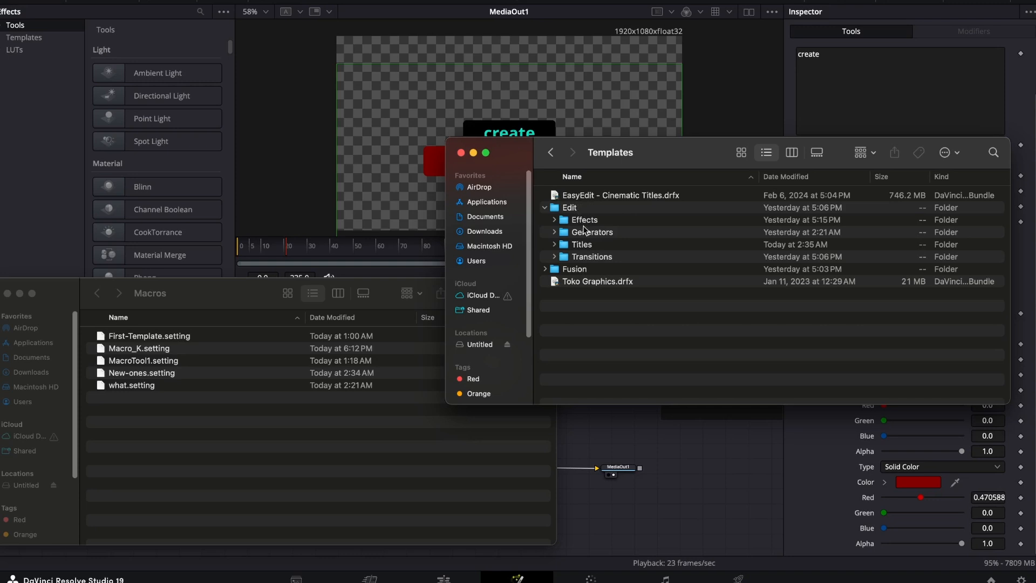
double_click(576, 207)
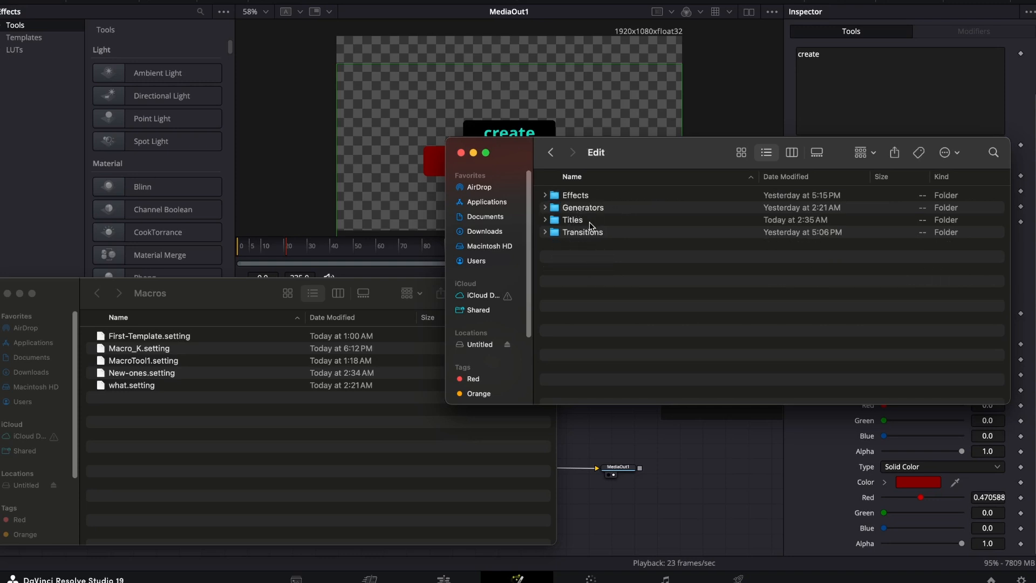
left_click(545, 219)
double_click(575, 221)
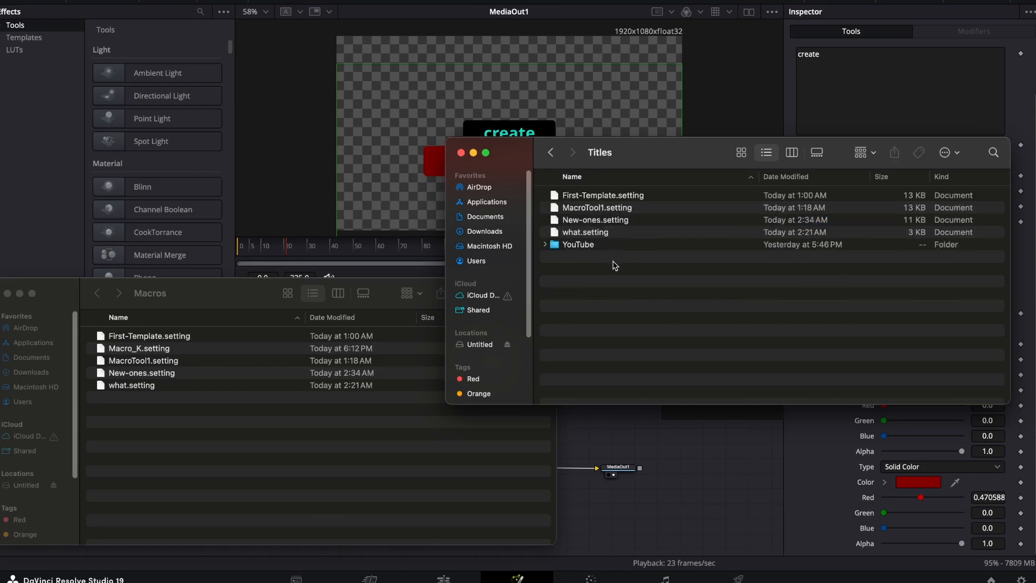
Copy Macro_K.setting from the Macros folder and paste it into the Titles folder.
left_click(139, 348)
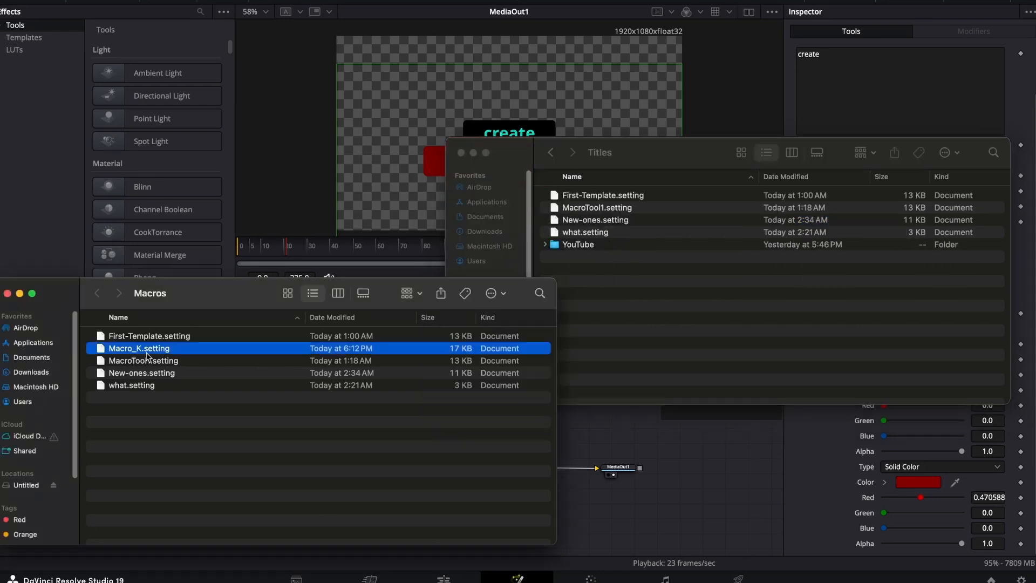
right_click(147, 356)
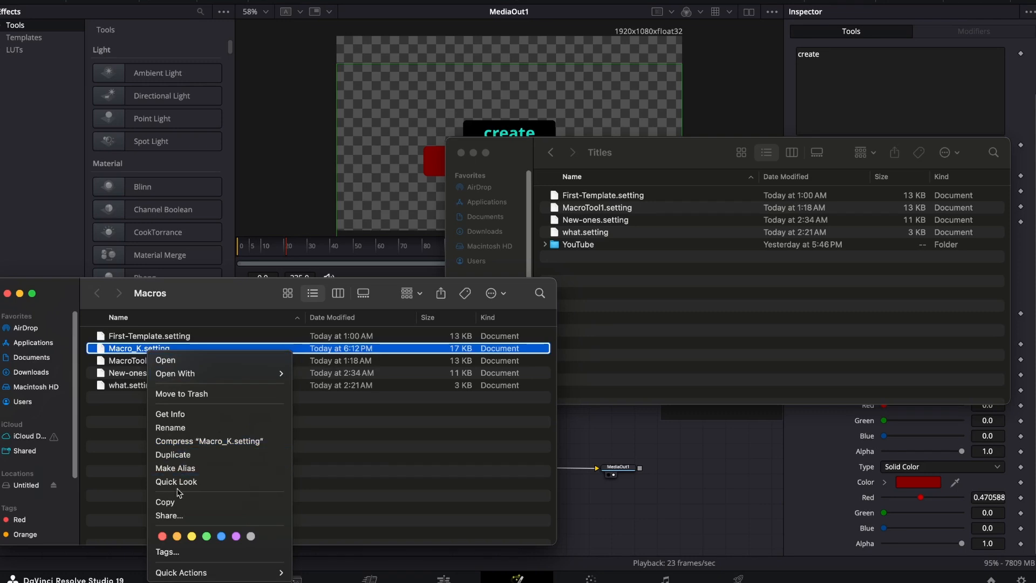
left_click(178, 502)
left_click(606, 261)
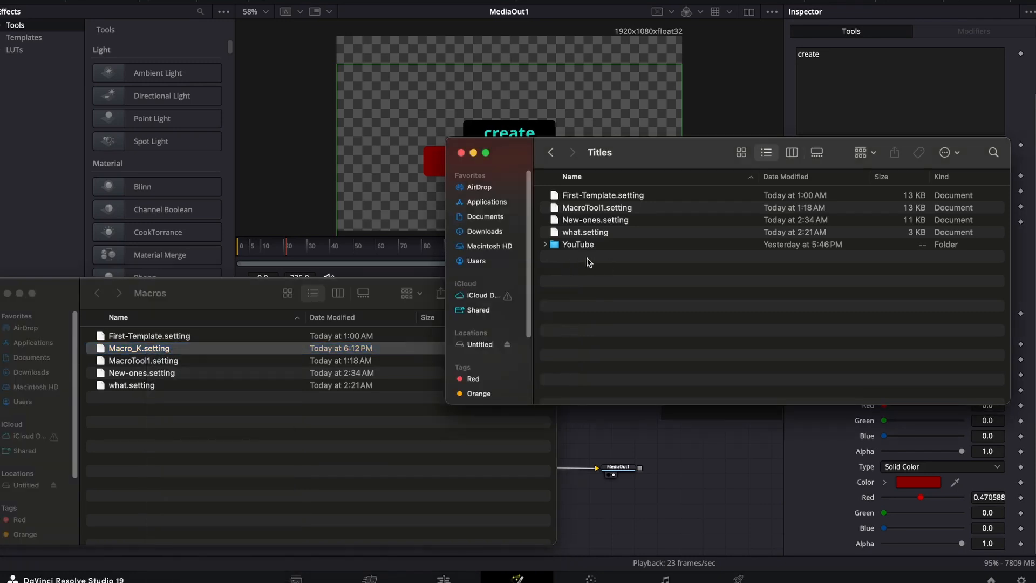
right_click(589, 263)
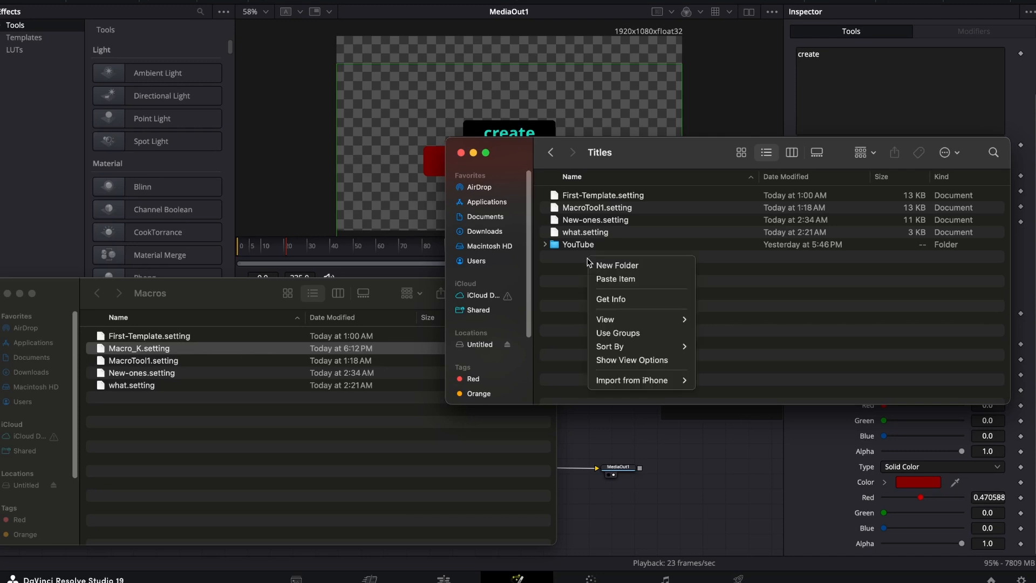
left_click(618, 279)
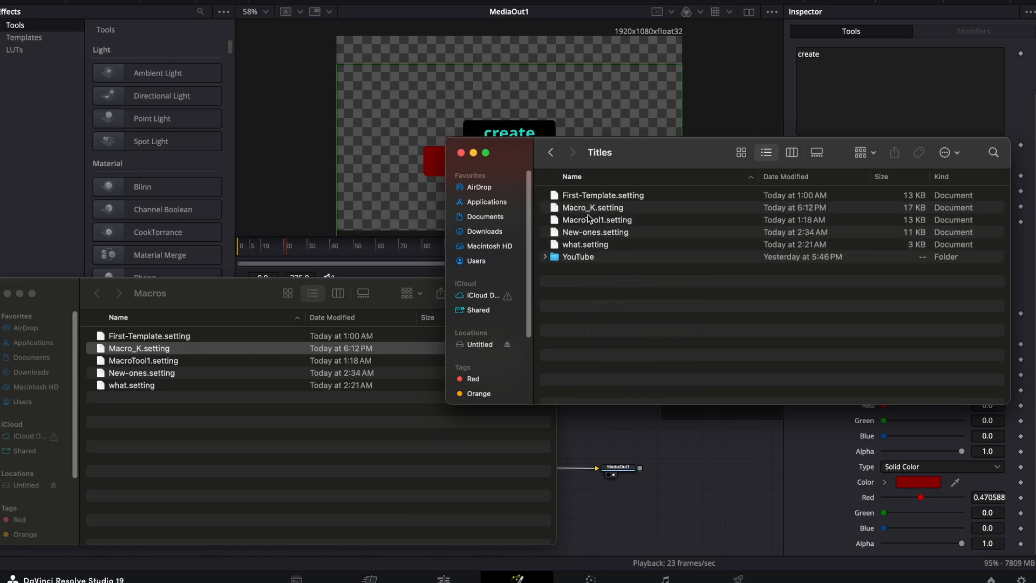
Return to DaVinci Resolve's Edit page and locate the Macro_K template among the Fusion titles.
left_click(370, 1)
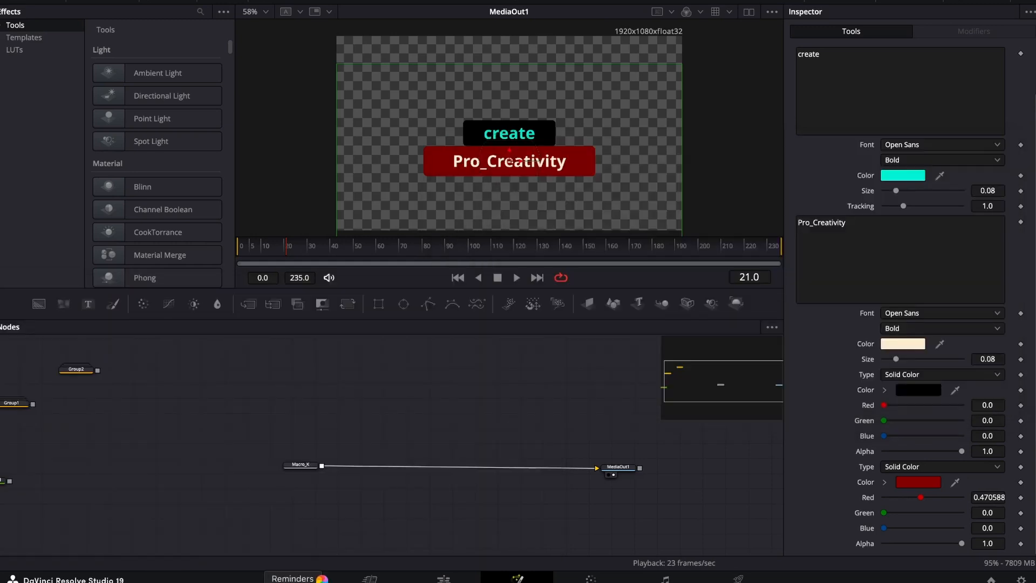
left_click(444, 580)
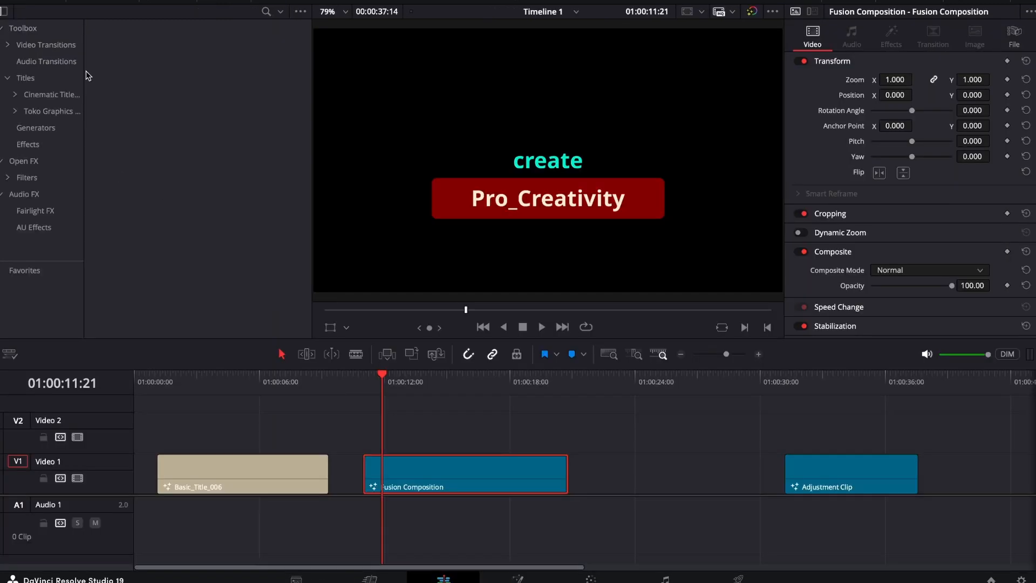
left_click(8, 79)
scroll(130, 272, "down", 5)
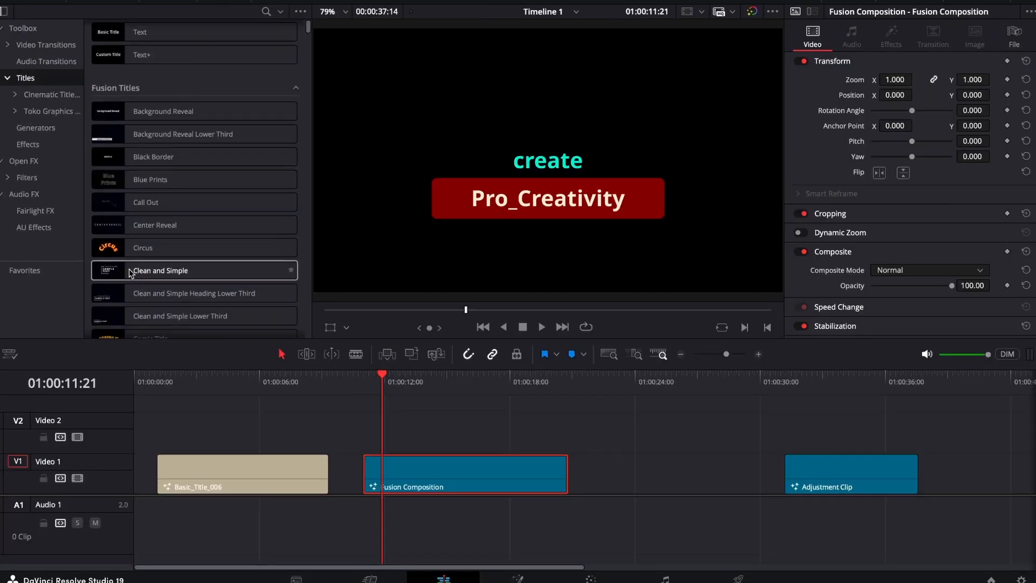
scroll(129, 273, "down", 8)
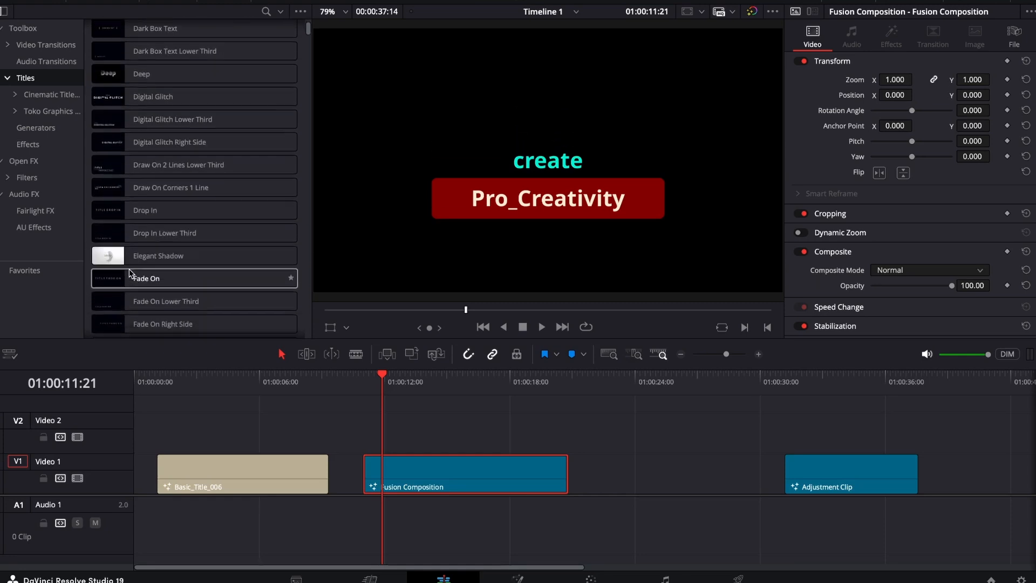
scroll(129, 272, "down", 3)
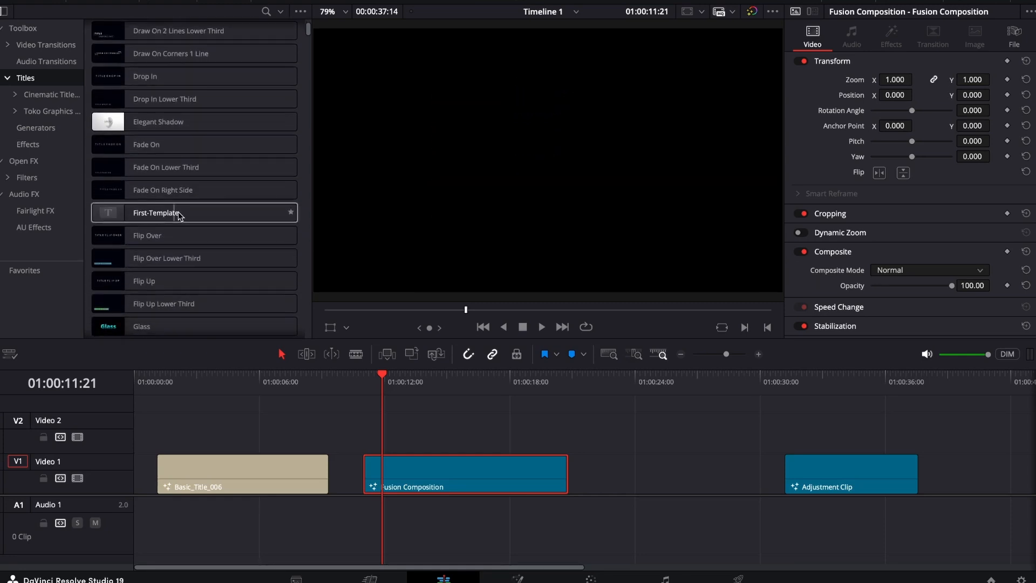
scroll(132, 219, "down", 15)
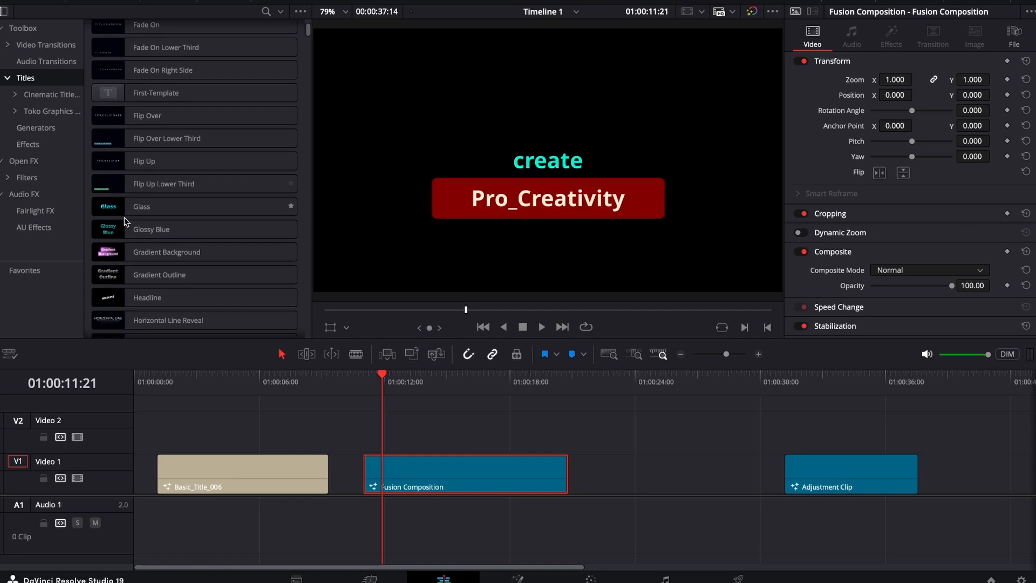
scroll(127, 219, "down", 1)
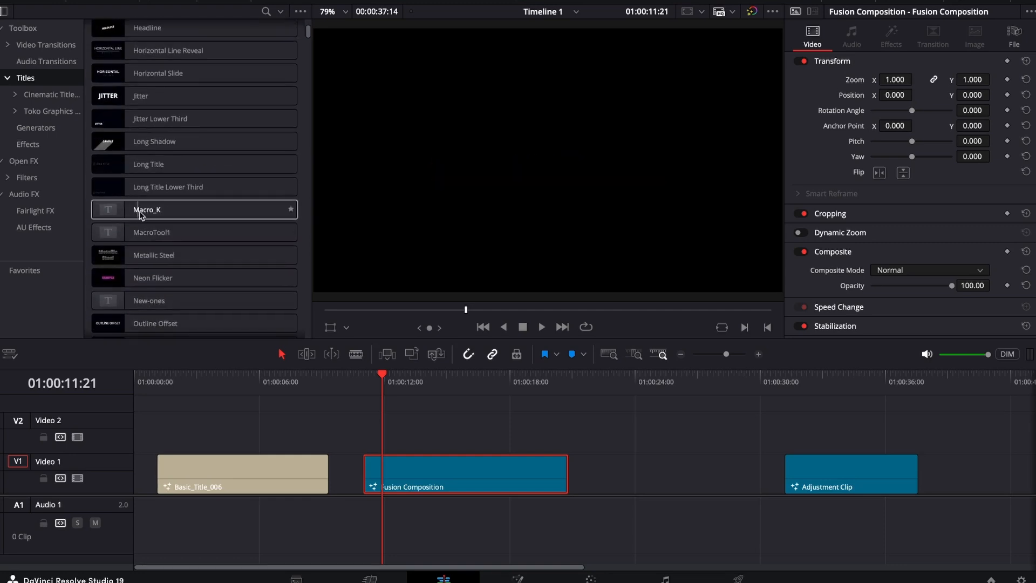
Move the Fusion Composition clip along Video 1 to start at about 01:00:19, leaving a gap after Basic_Title_006.
left_click_drag(470, 475, 644, 475)
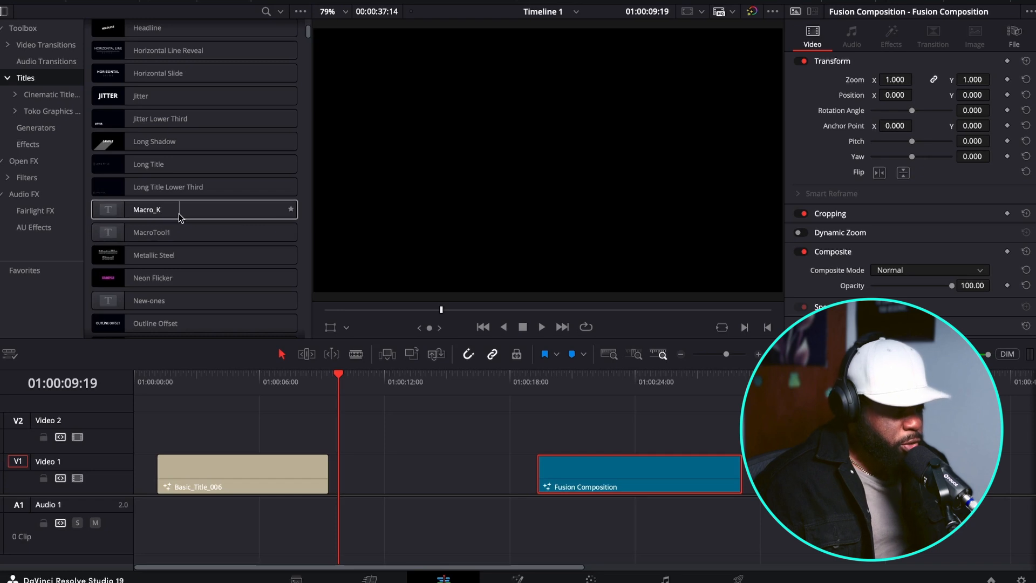